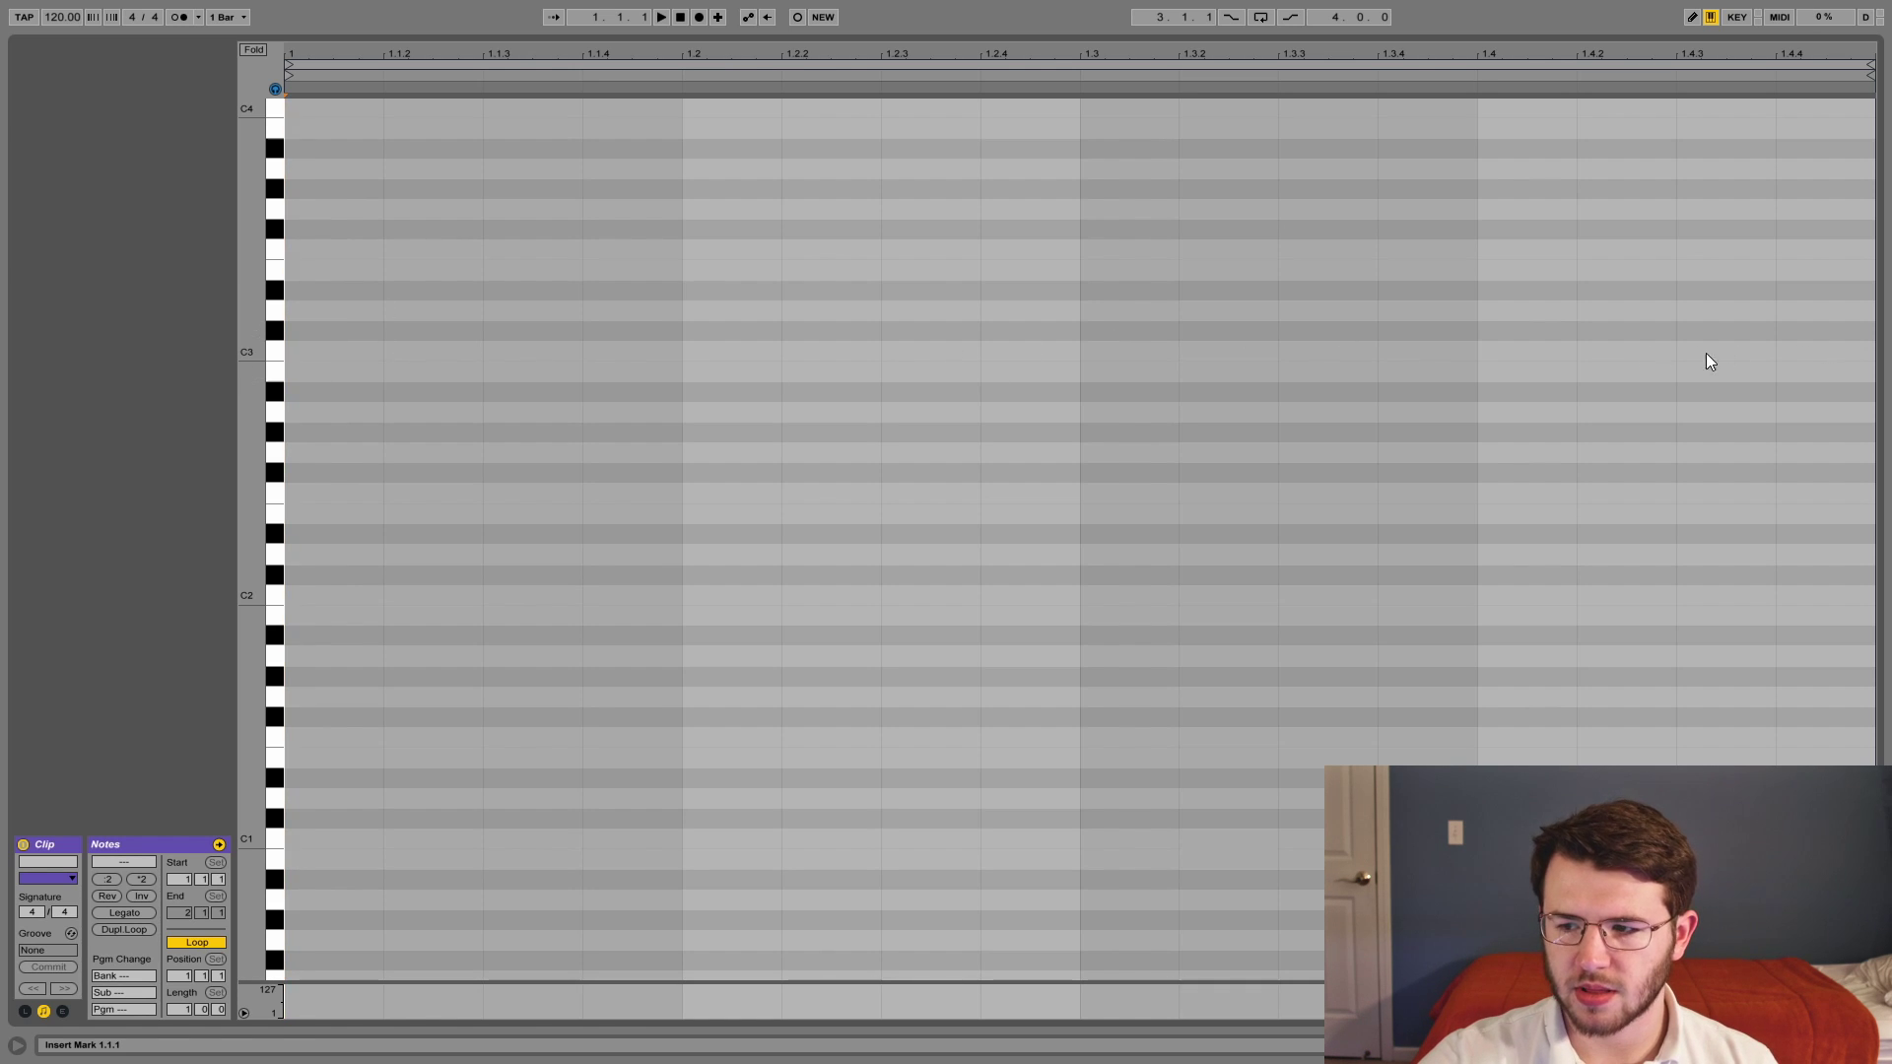
{"action": "left_click", "coordinate": [336, 355]}
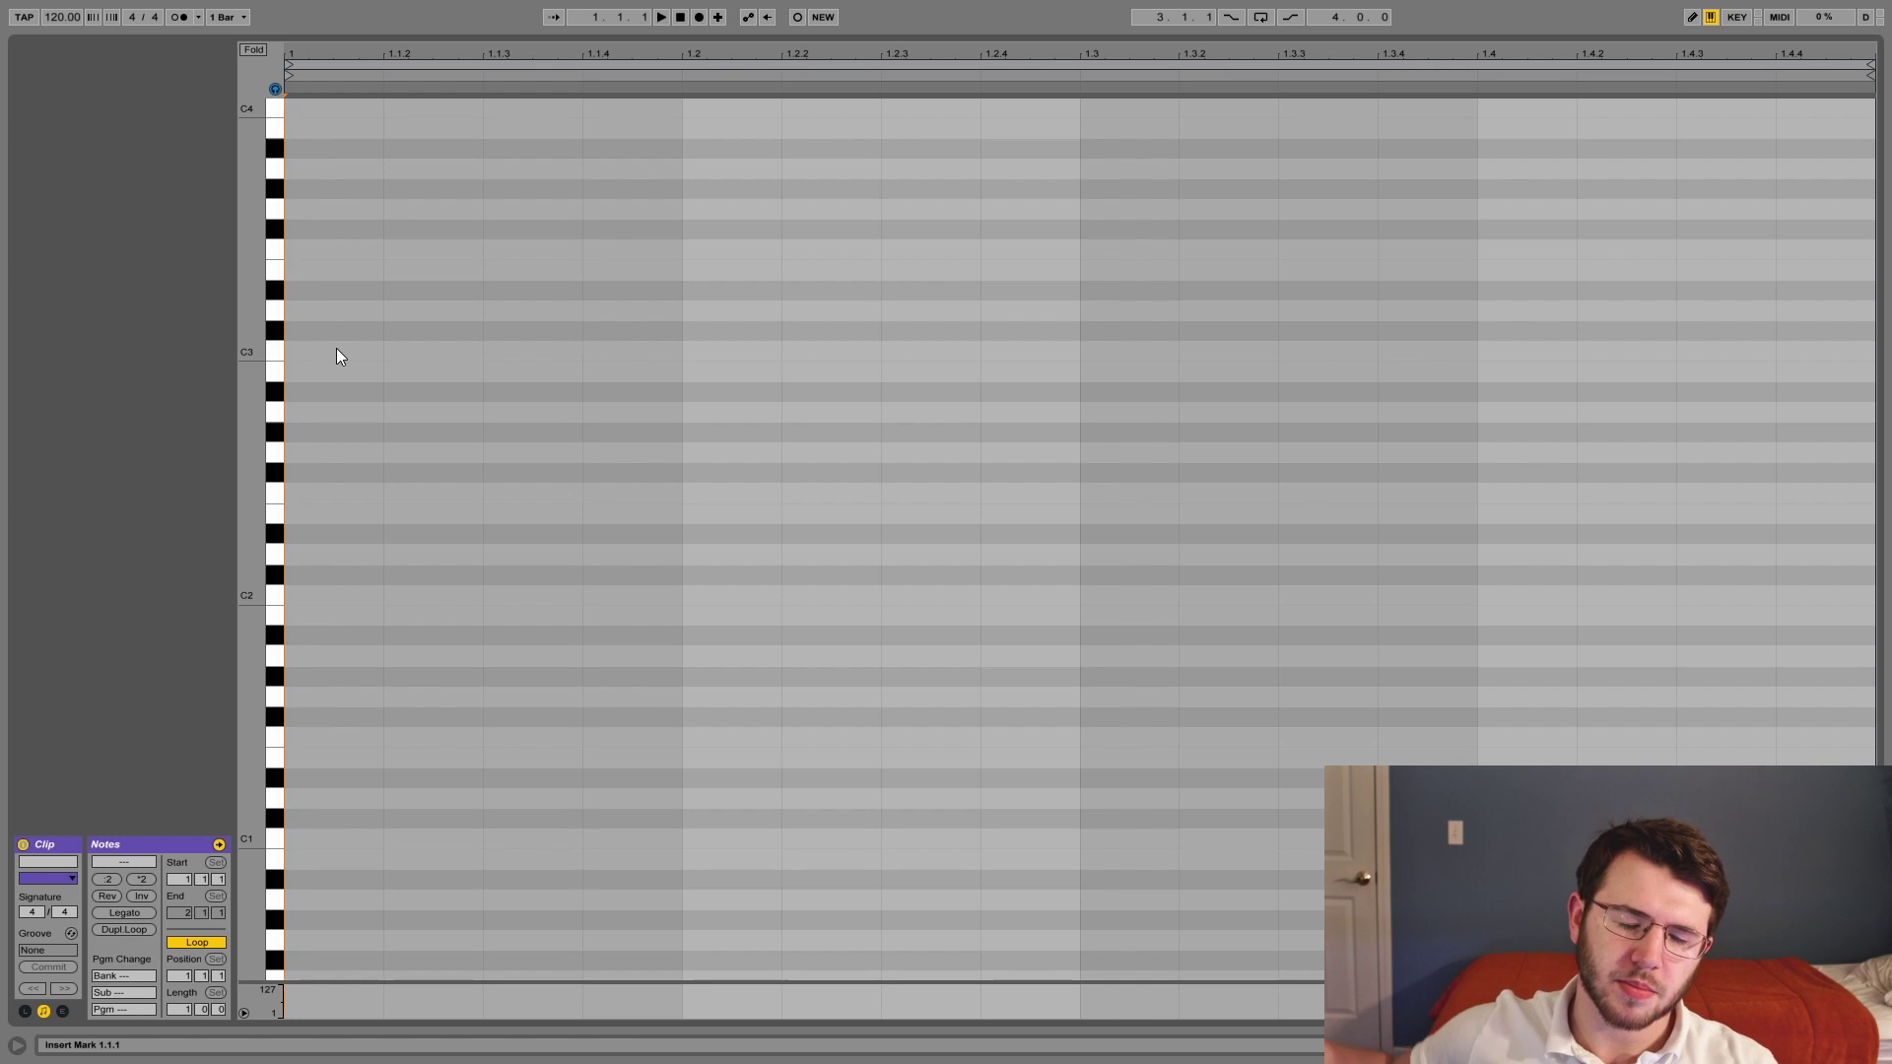
{"action": "left_click", "coordinate": [337, 350]}
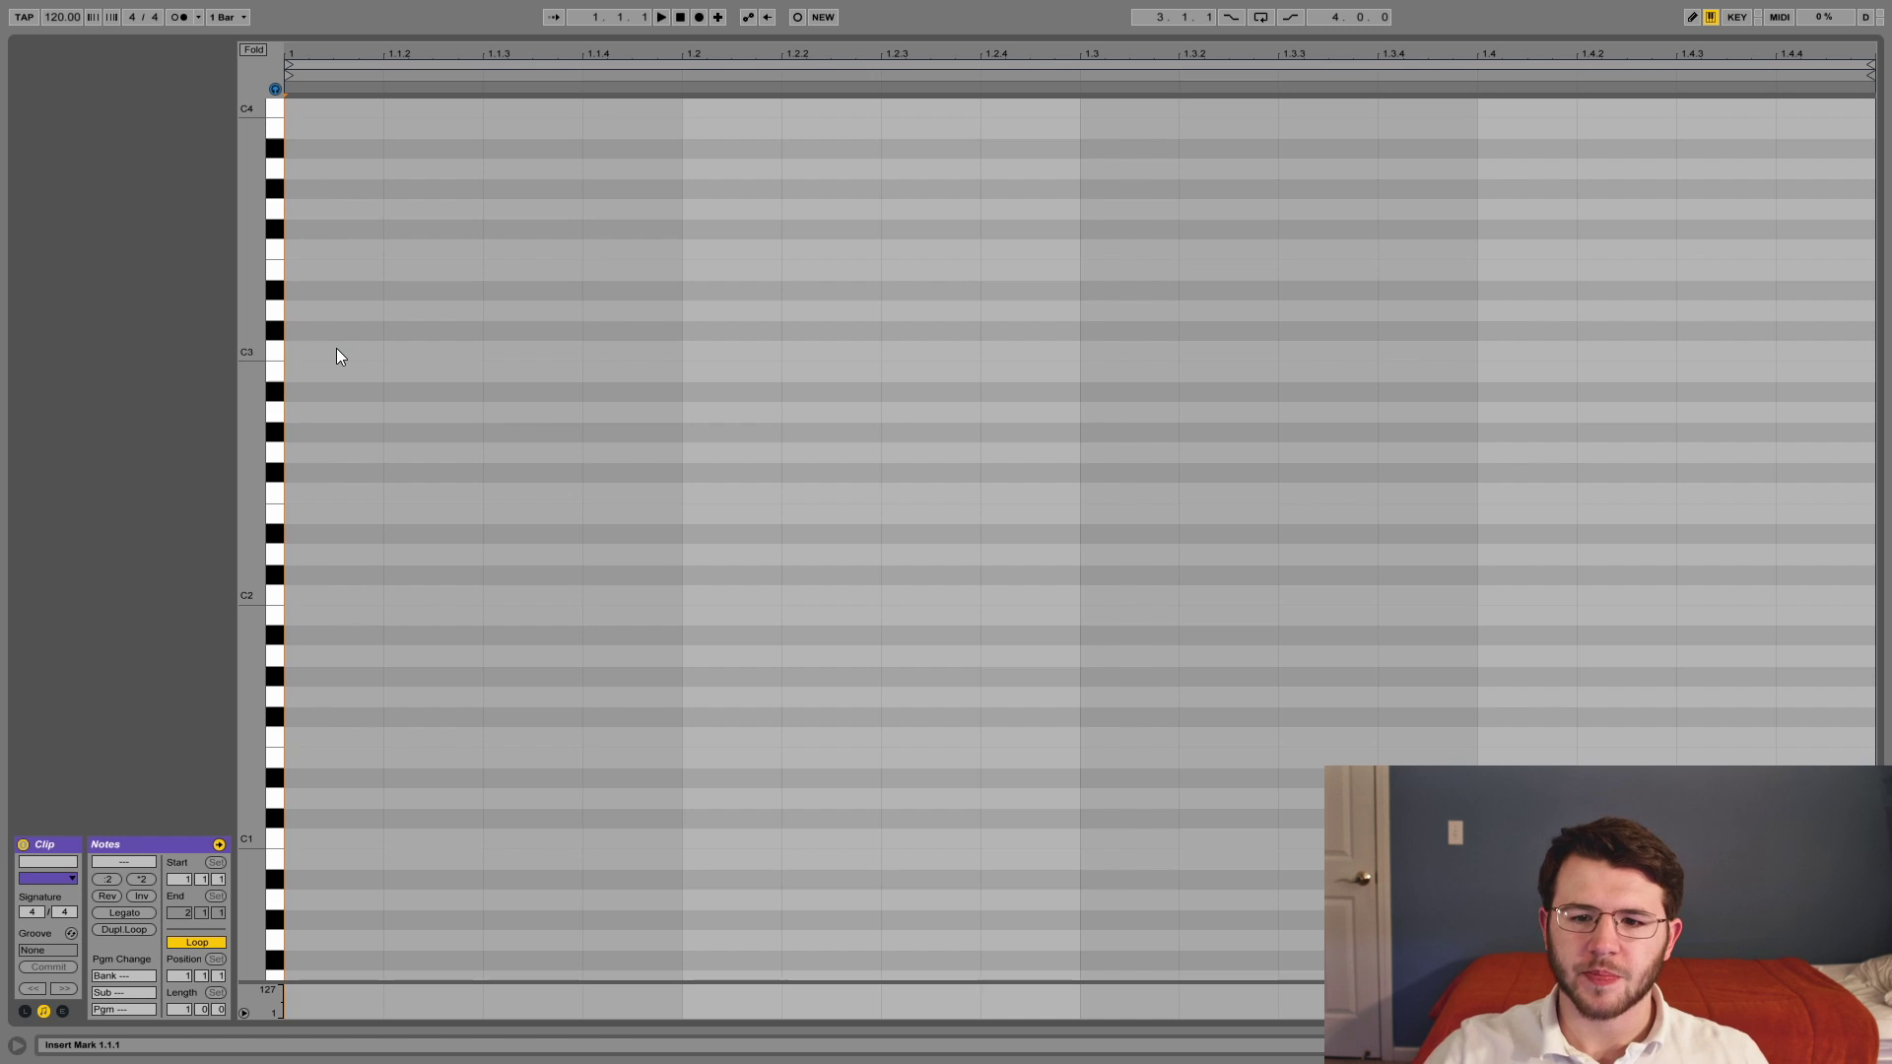
{"action": "left_click", "coordinate": [277, 311]}
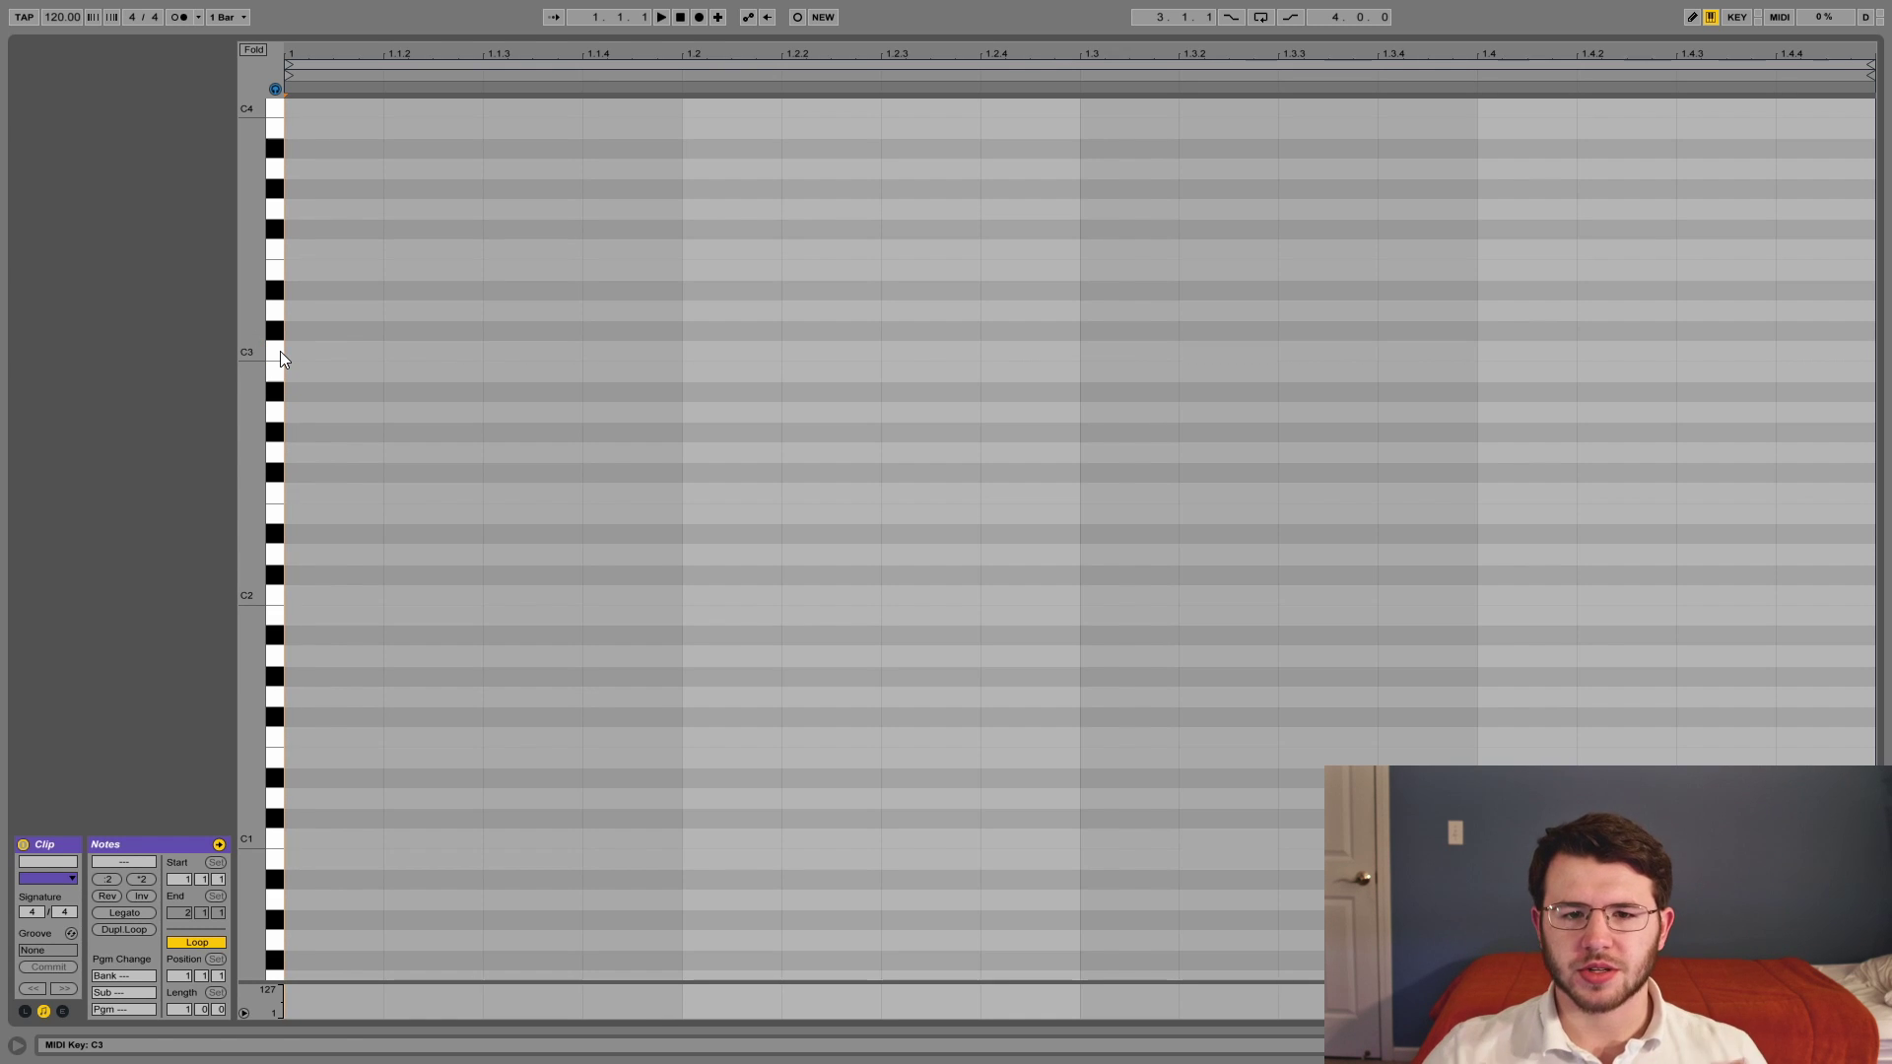
{"action": "left_click", "coordinate": [342, 352]}
- Add a C3 note at the start of the empty clip and extend it to two beats, ending at 1.3
{"action": "scroll", "coordinate": [353, 355], "scroll_direction": "up", "scroll_amount": 5}
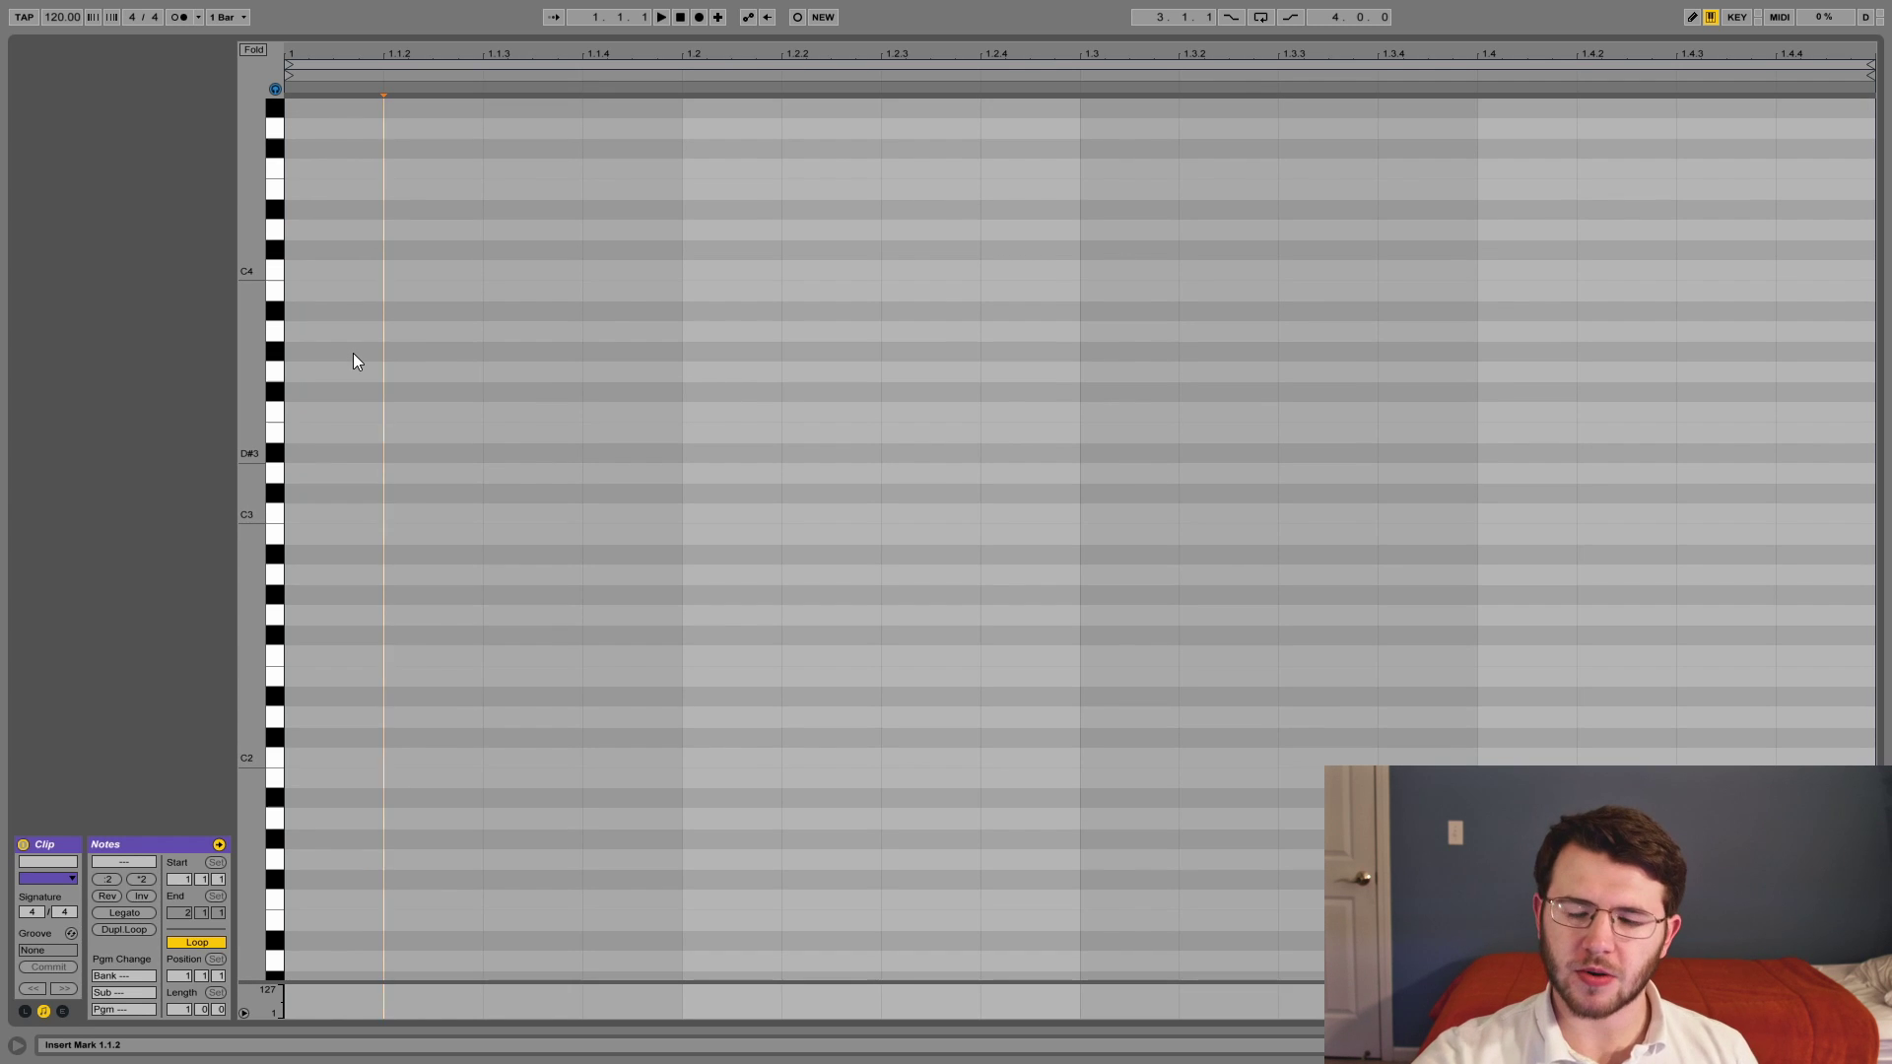
{"action": "double_click", "coordinate": [341, 517]}
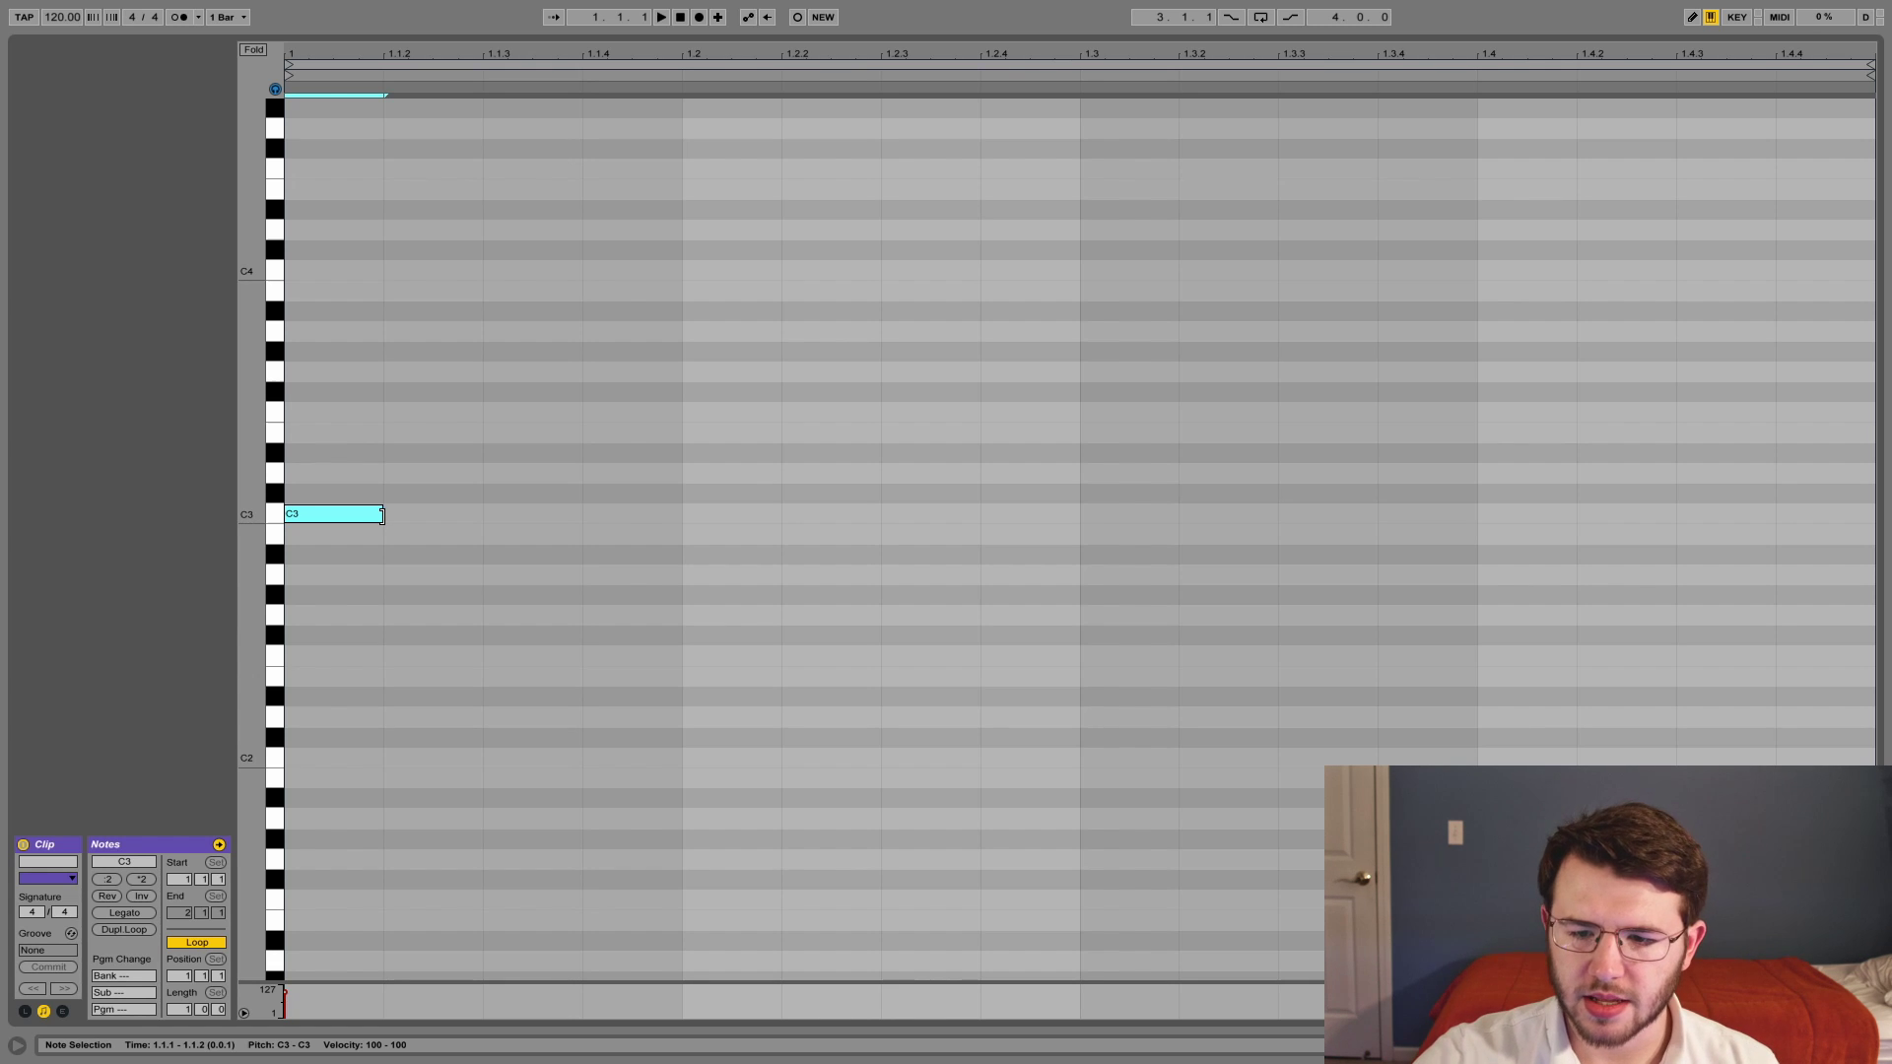
{"action": "left_click_drag", "start_coordinate": [383, 514], "coordinate": [1813, 522]}
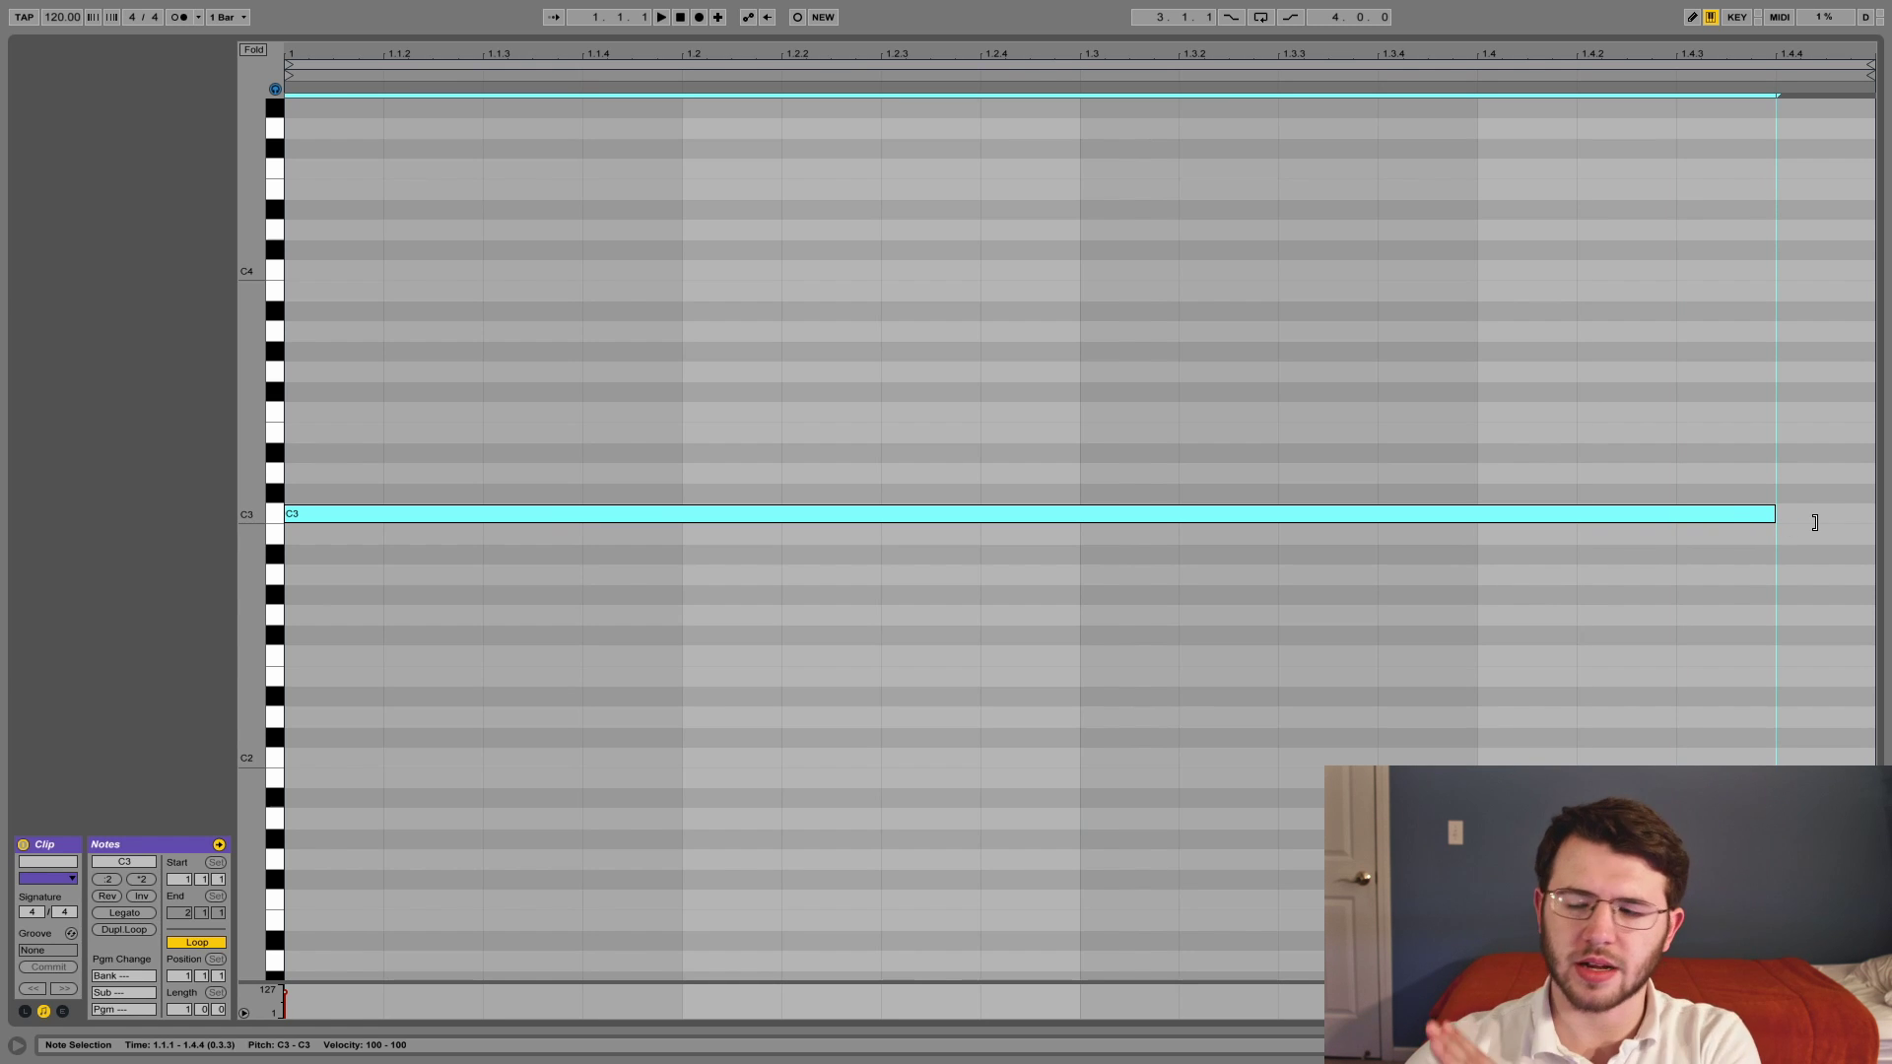
{"action": "left_click_drag", "start_coordinate": [1811, 523], "coordinate": [1109, 625]}
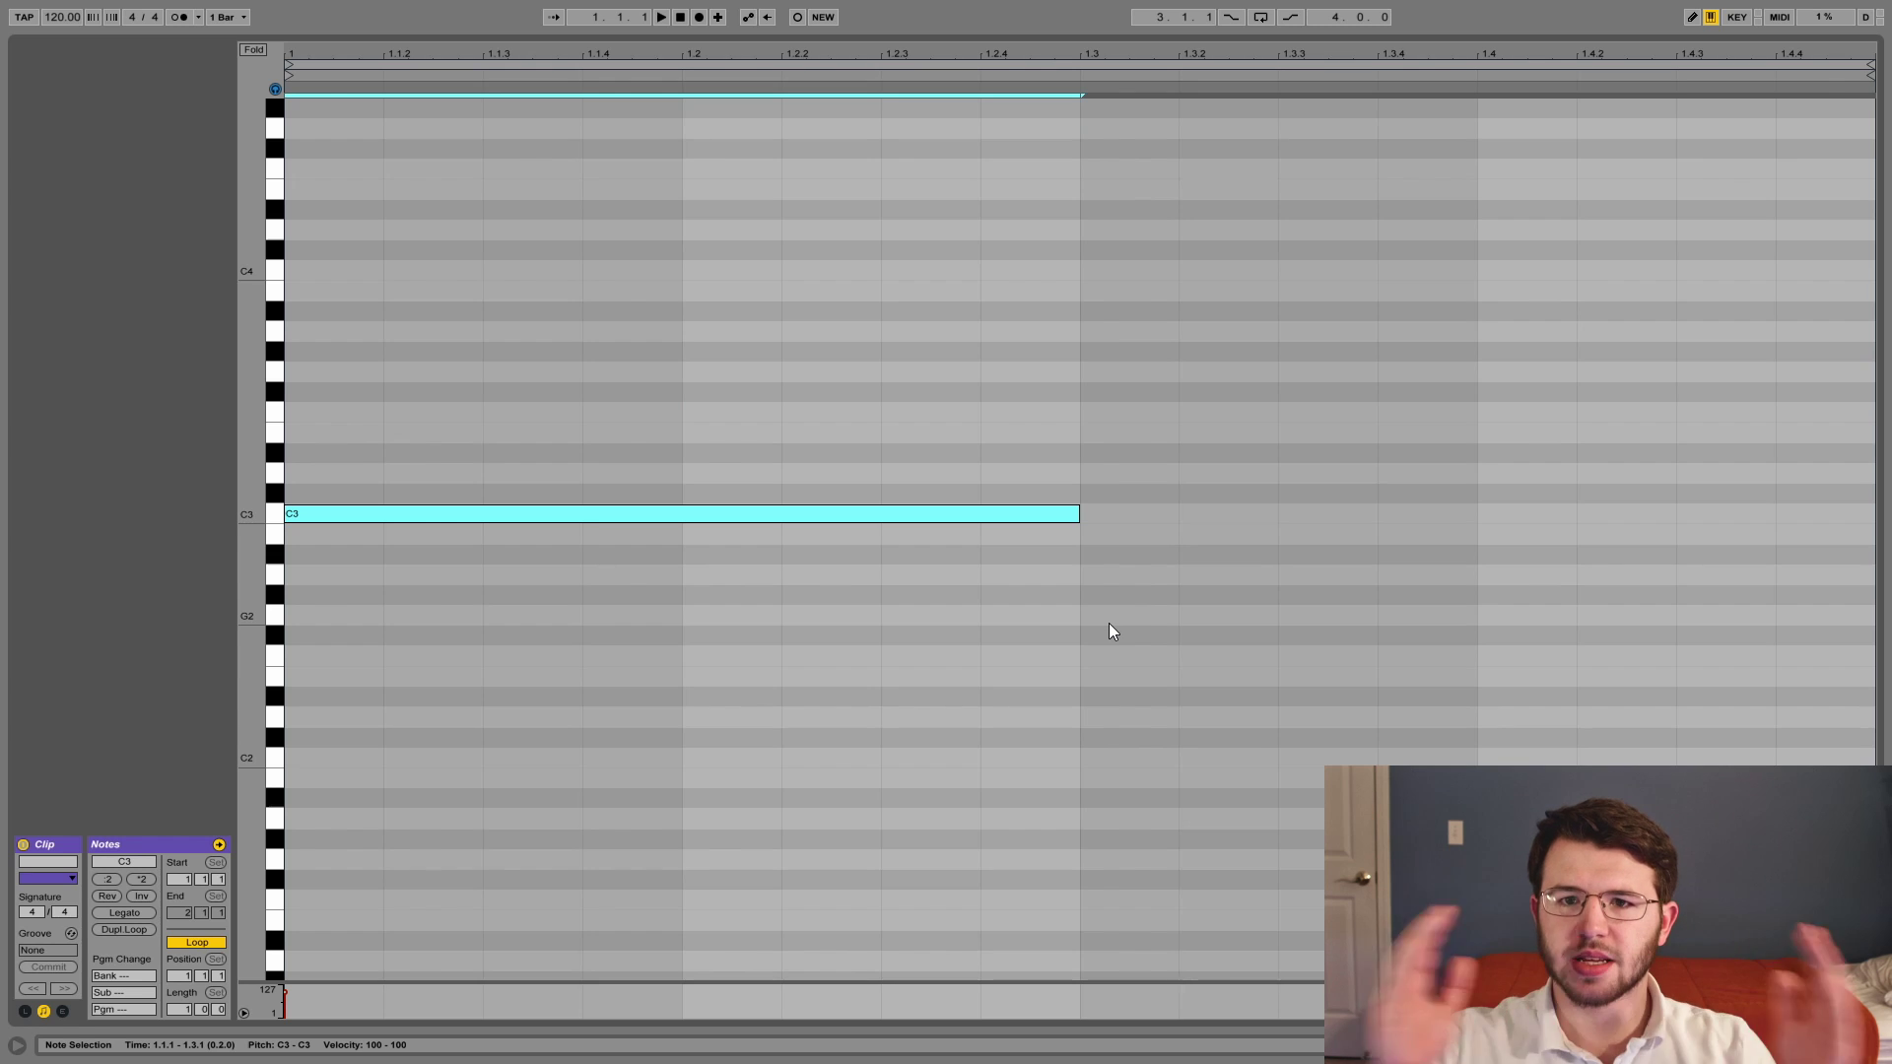
{"action": "left_click", "coordinate": [1108, 624]}
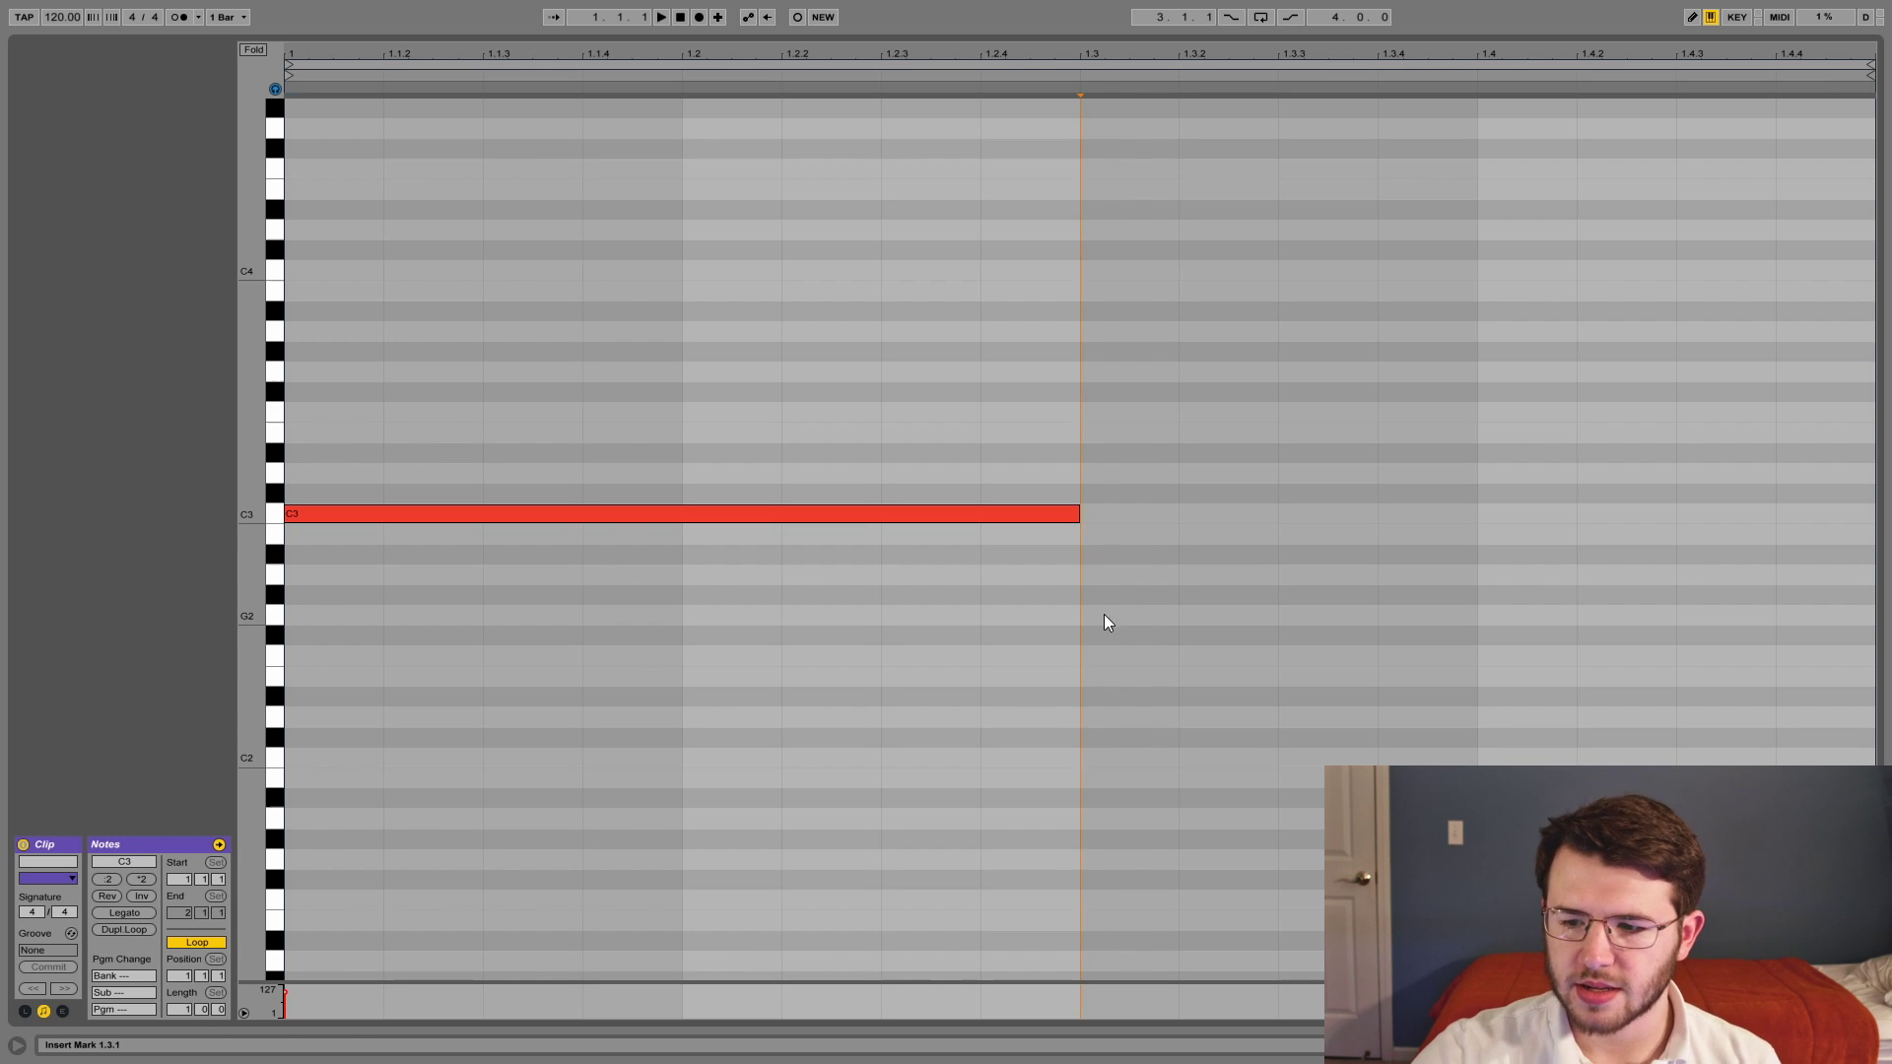
- Set the MIDI clip's loop length to 8 bars
{"action": "left_click", "coordinate": [789, 803]}
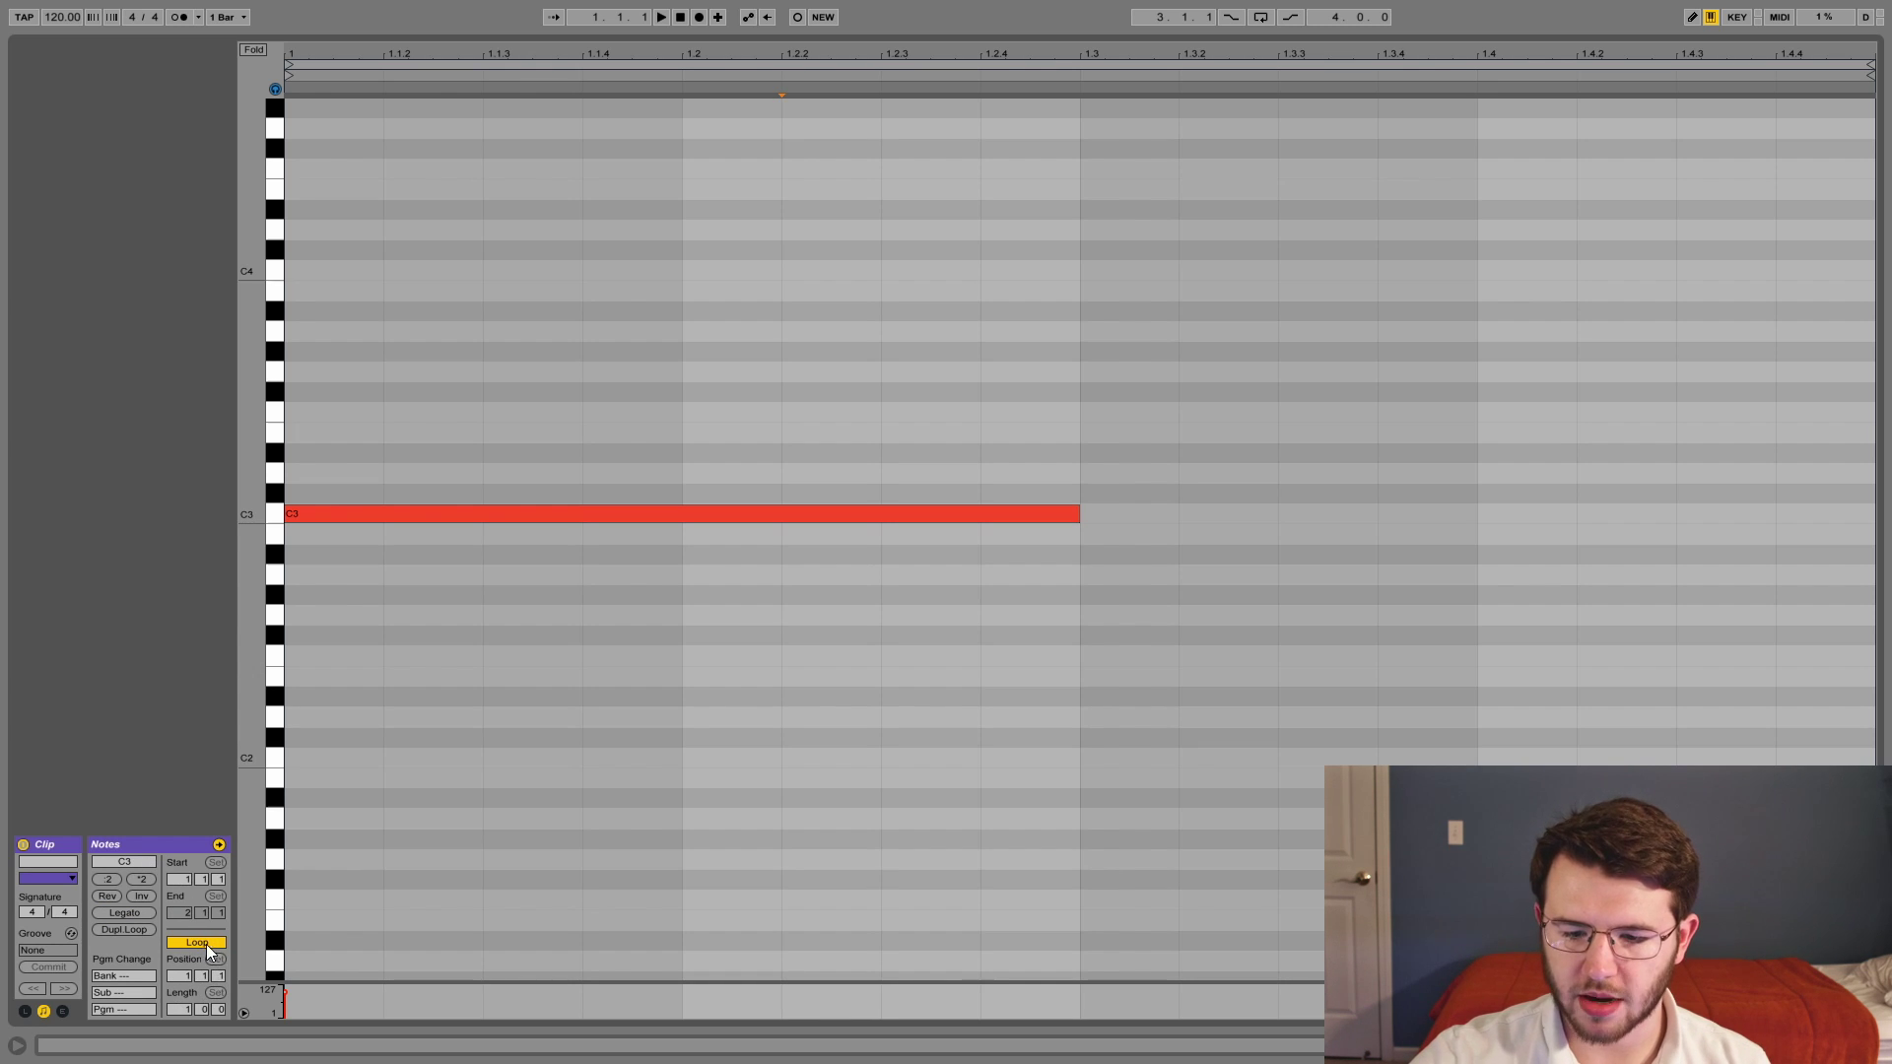
{"action": "left_click", "coordinate": [181, 1009]}
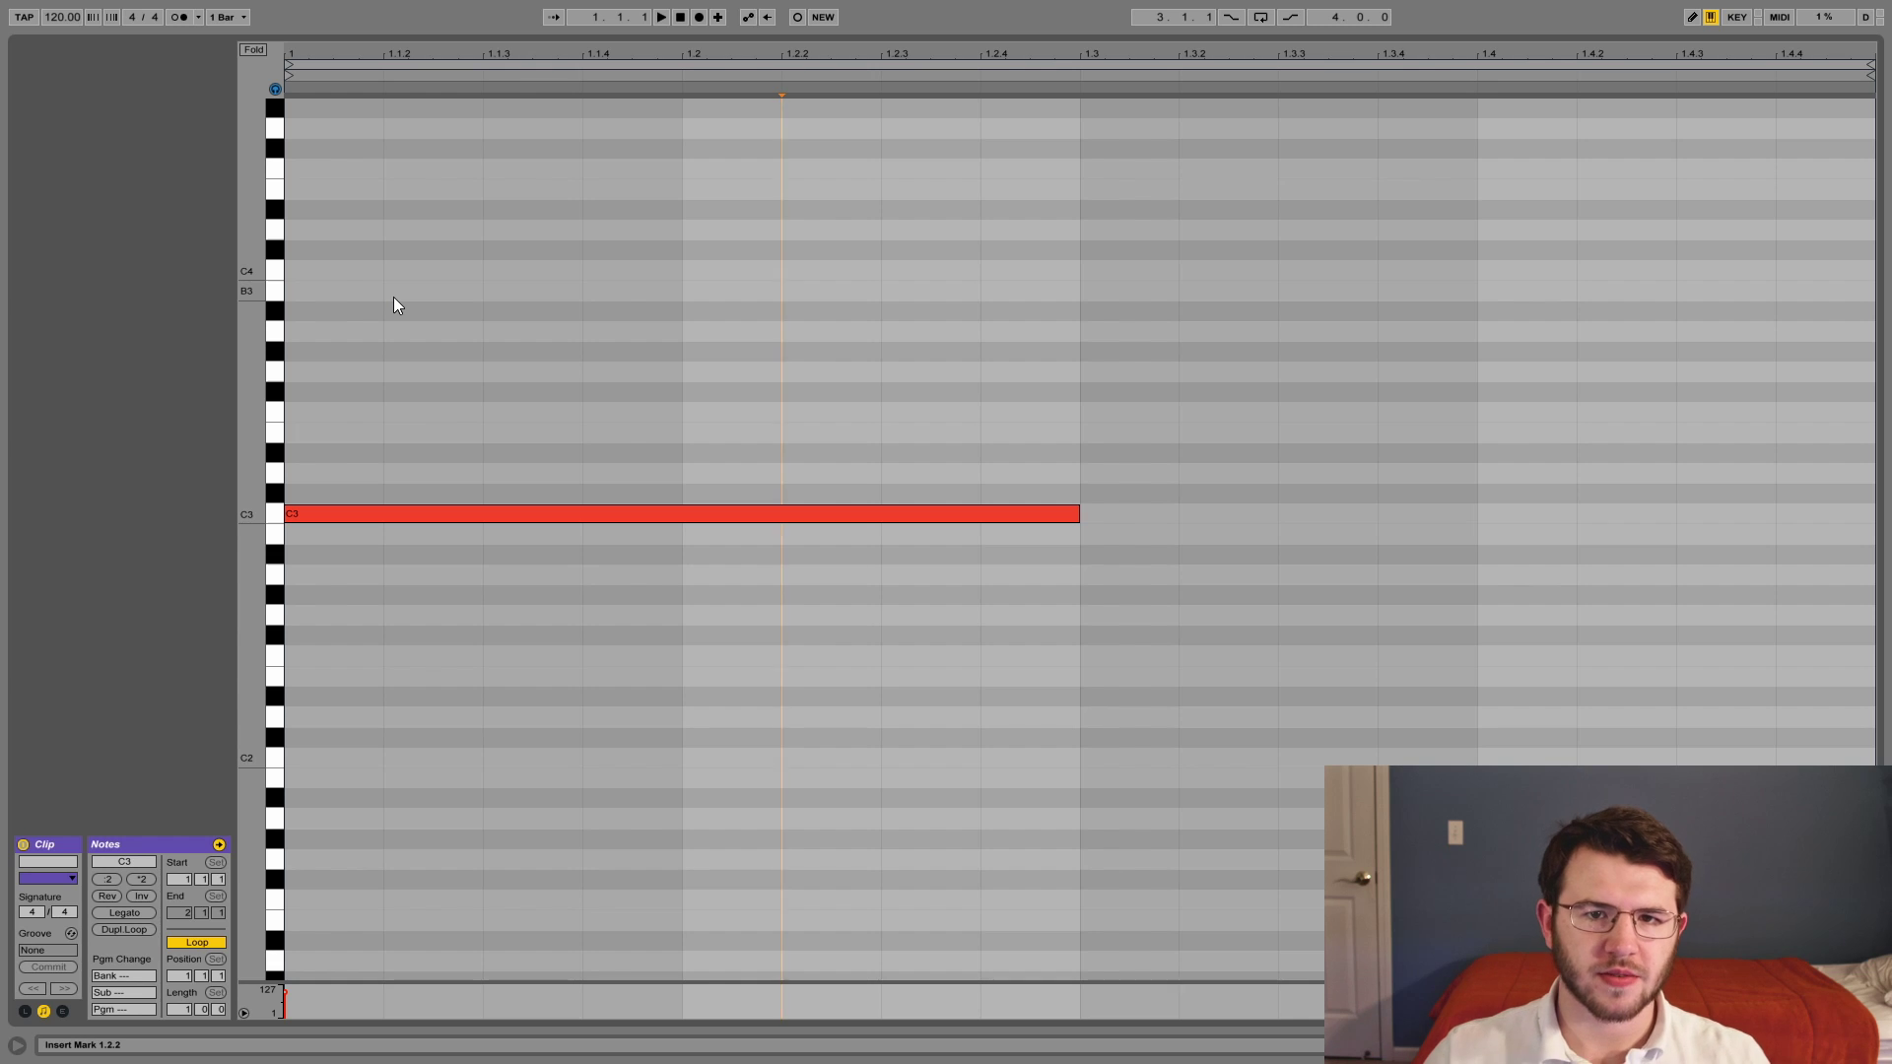
{"action": "left_click", "coordinate": [483, 300]}
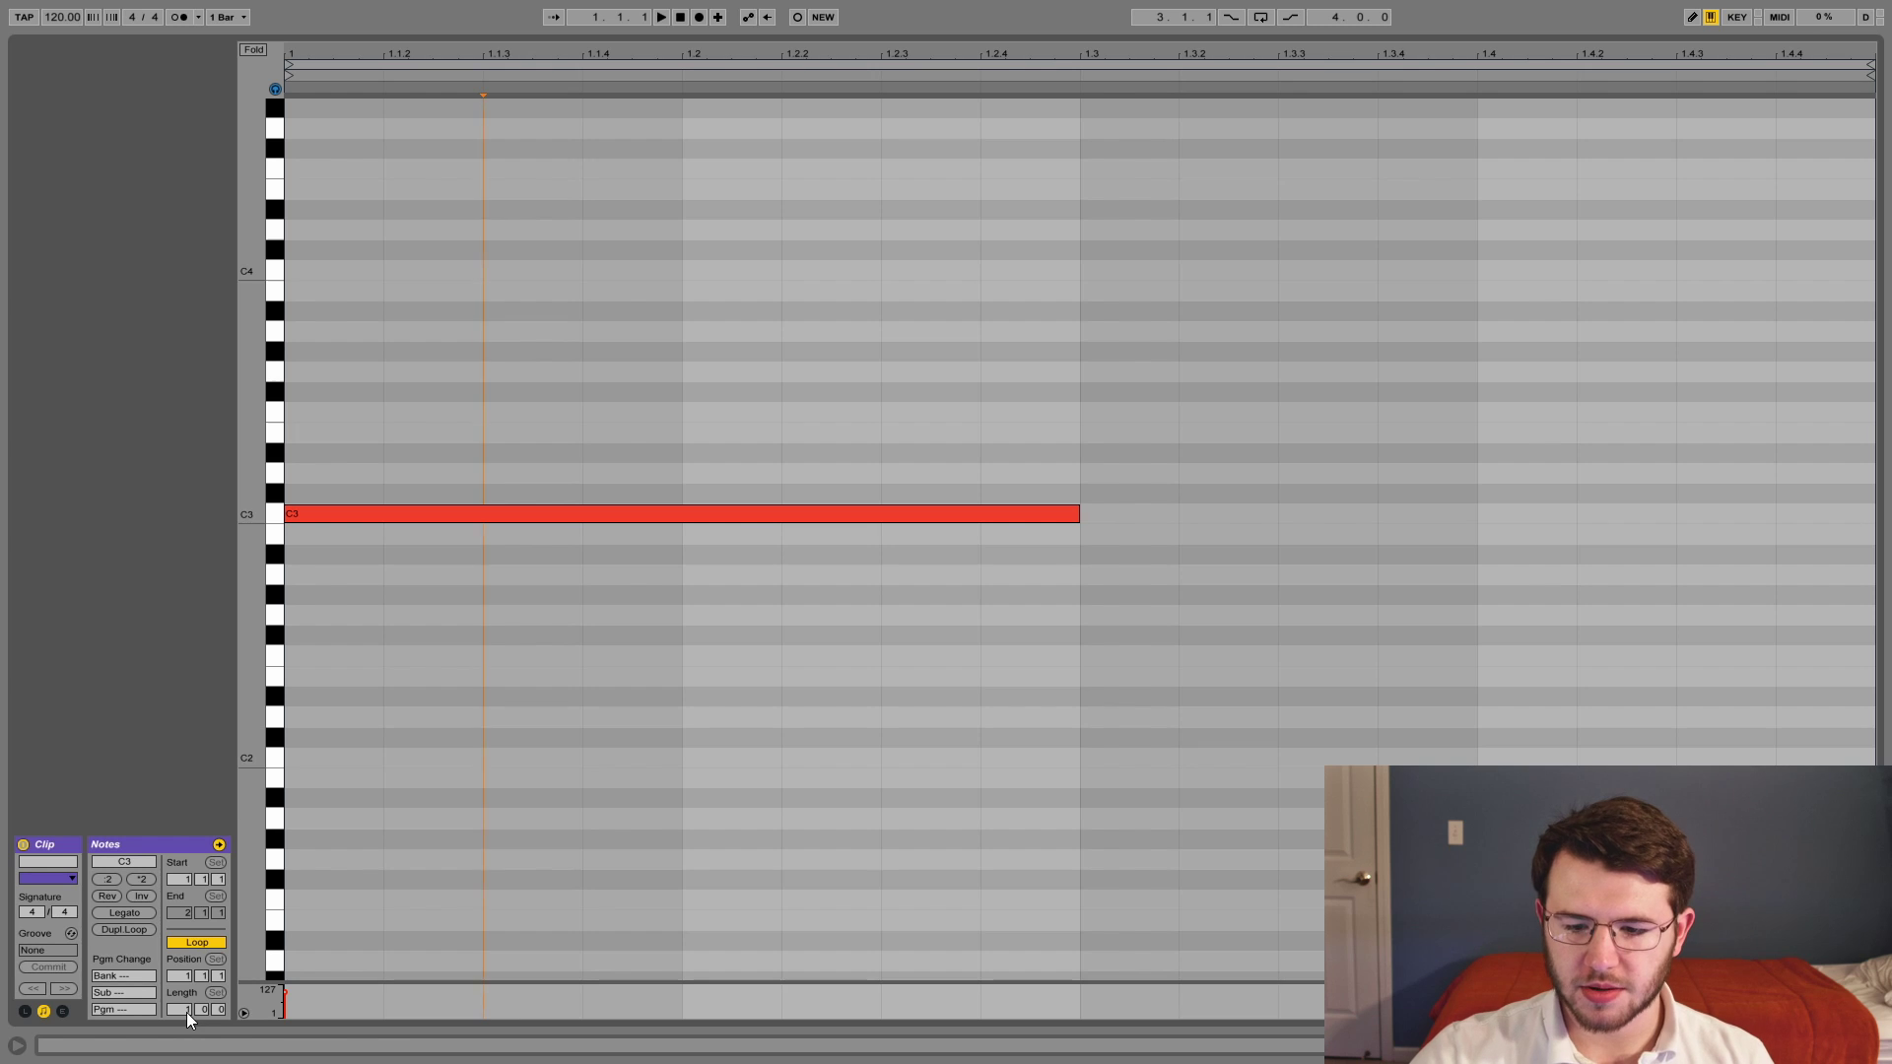
{"action": "left_click_drag", "start_coordinate": [186, 1013], "coordinate": [186, 989]}
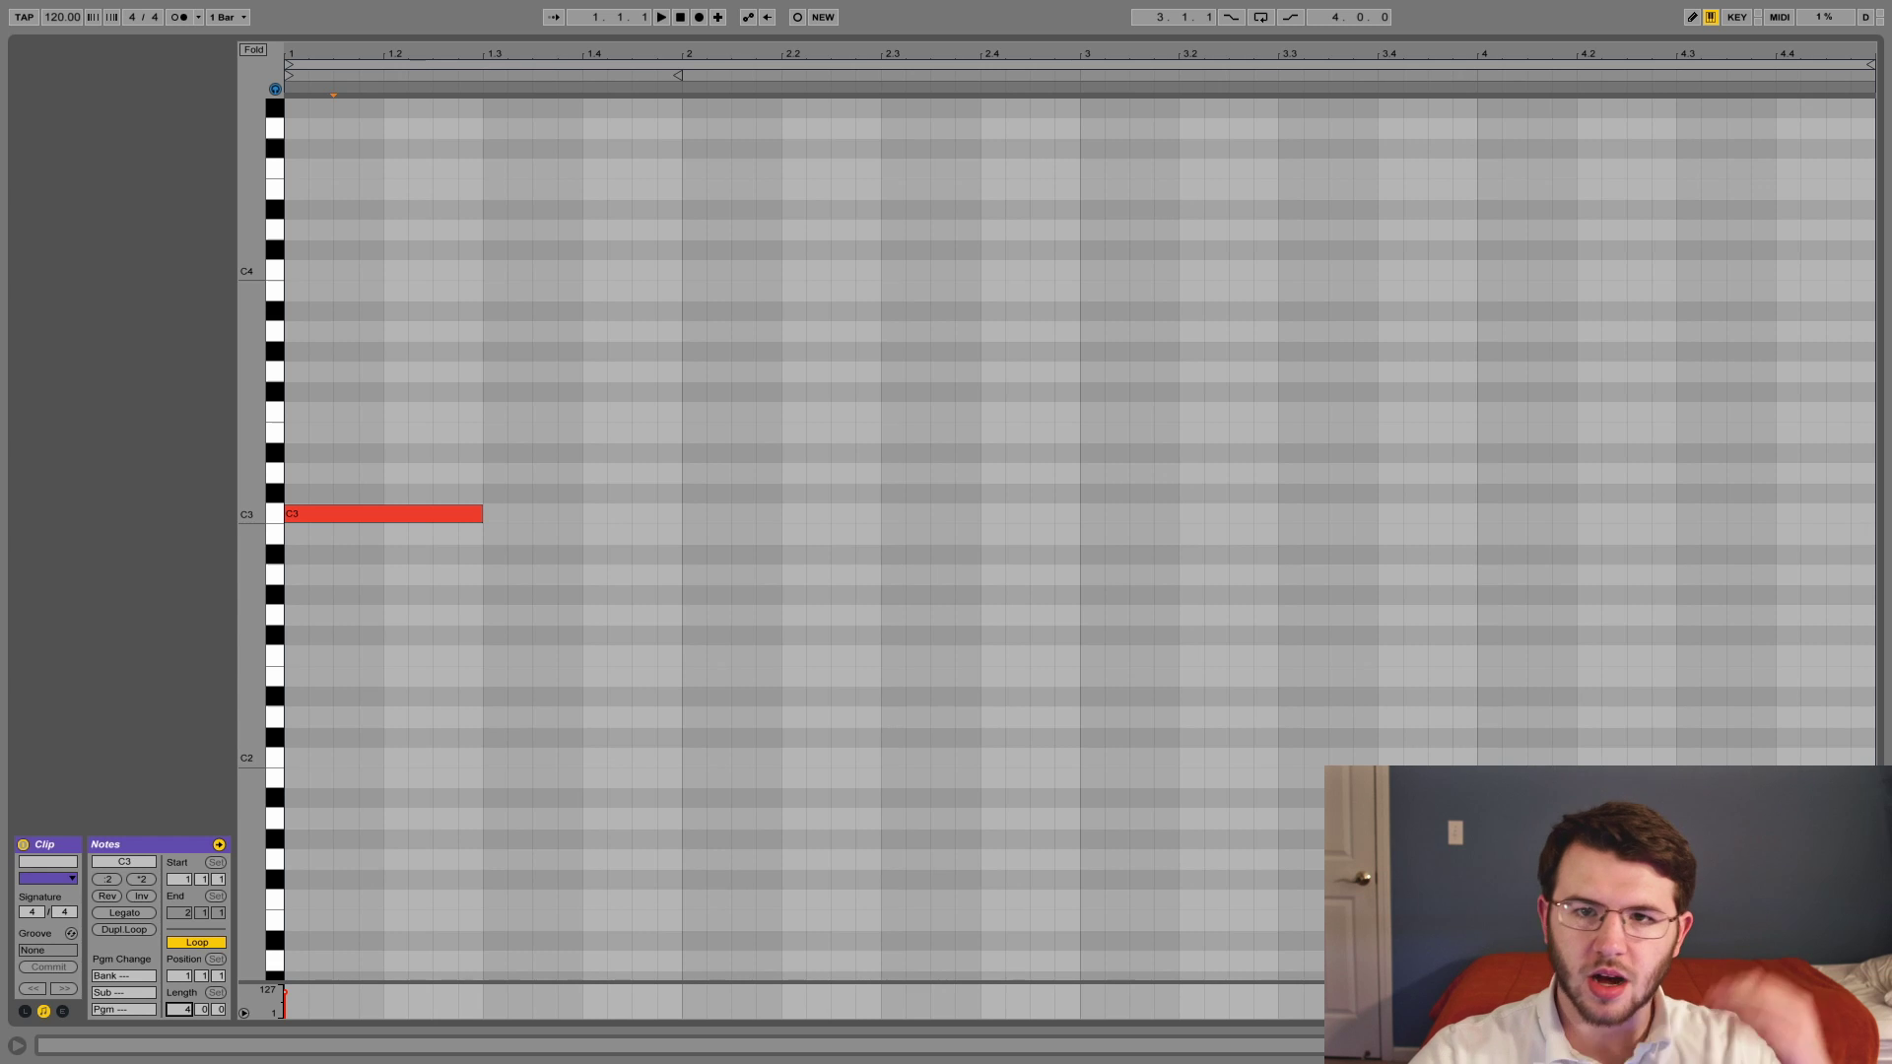
{"action": "mouse_move", "coordinate": [186, 989]}
{"action": "left_mouse_down"}
{"action": "mouse_move", "coordinate": [186, 1007]}
{"action": "mouse_move", "coordinate": [187, 969]}
{"action": "left_mouse_up"}
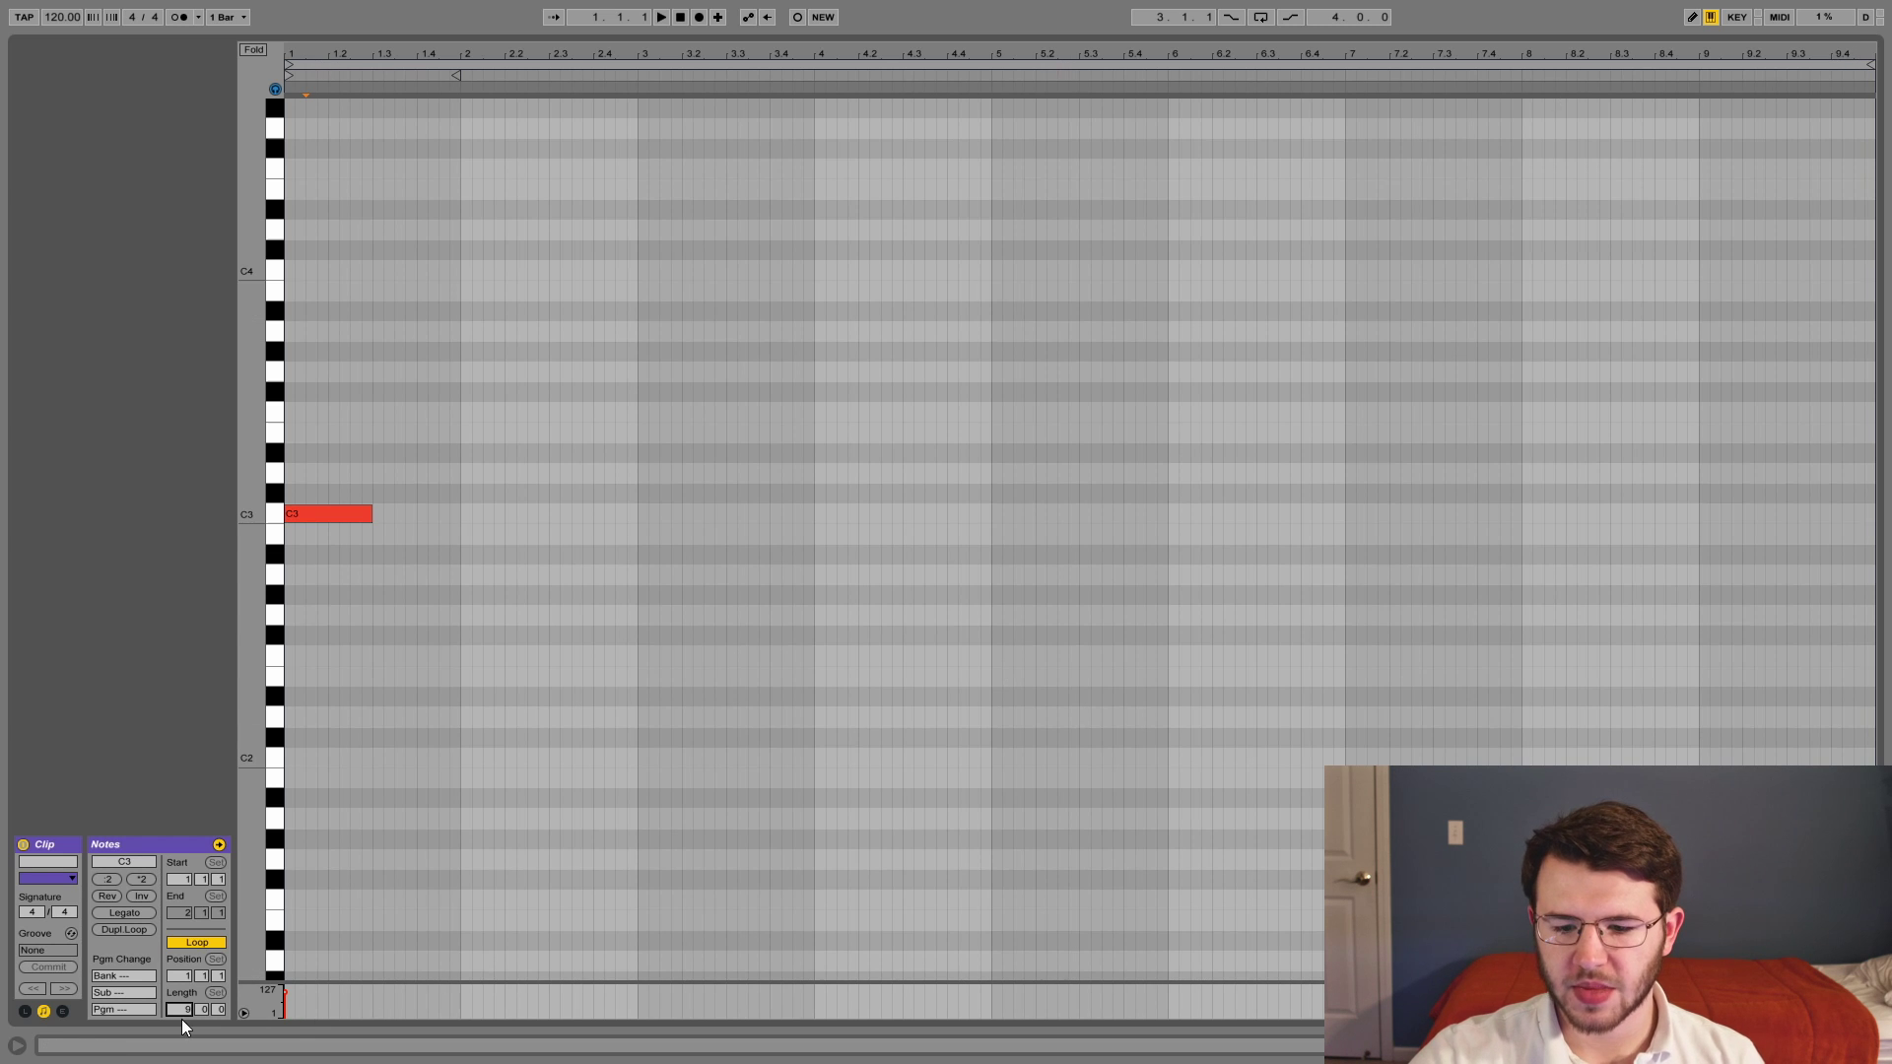
{"action": "key", "text": "Down"}
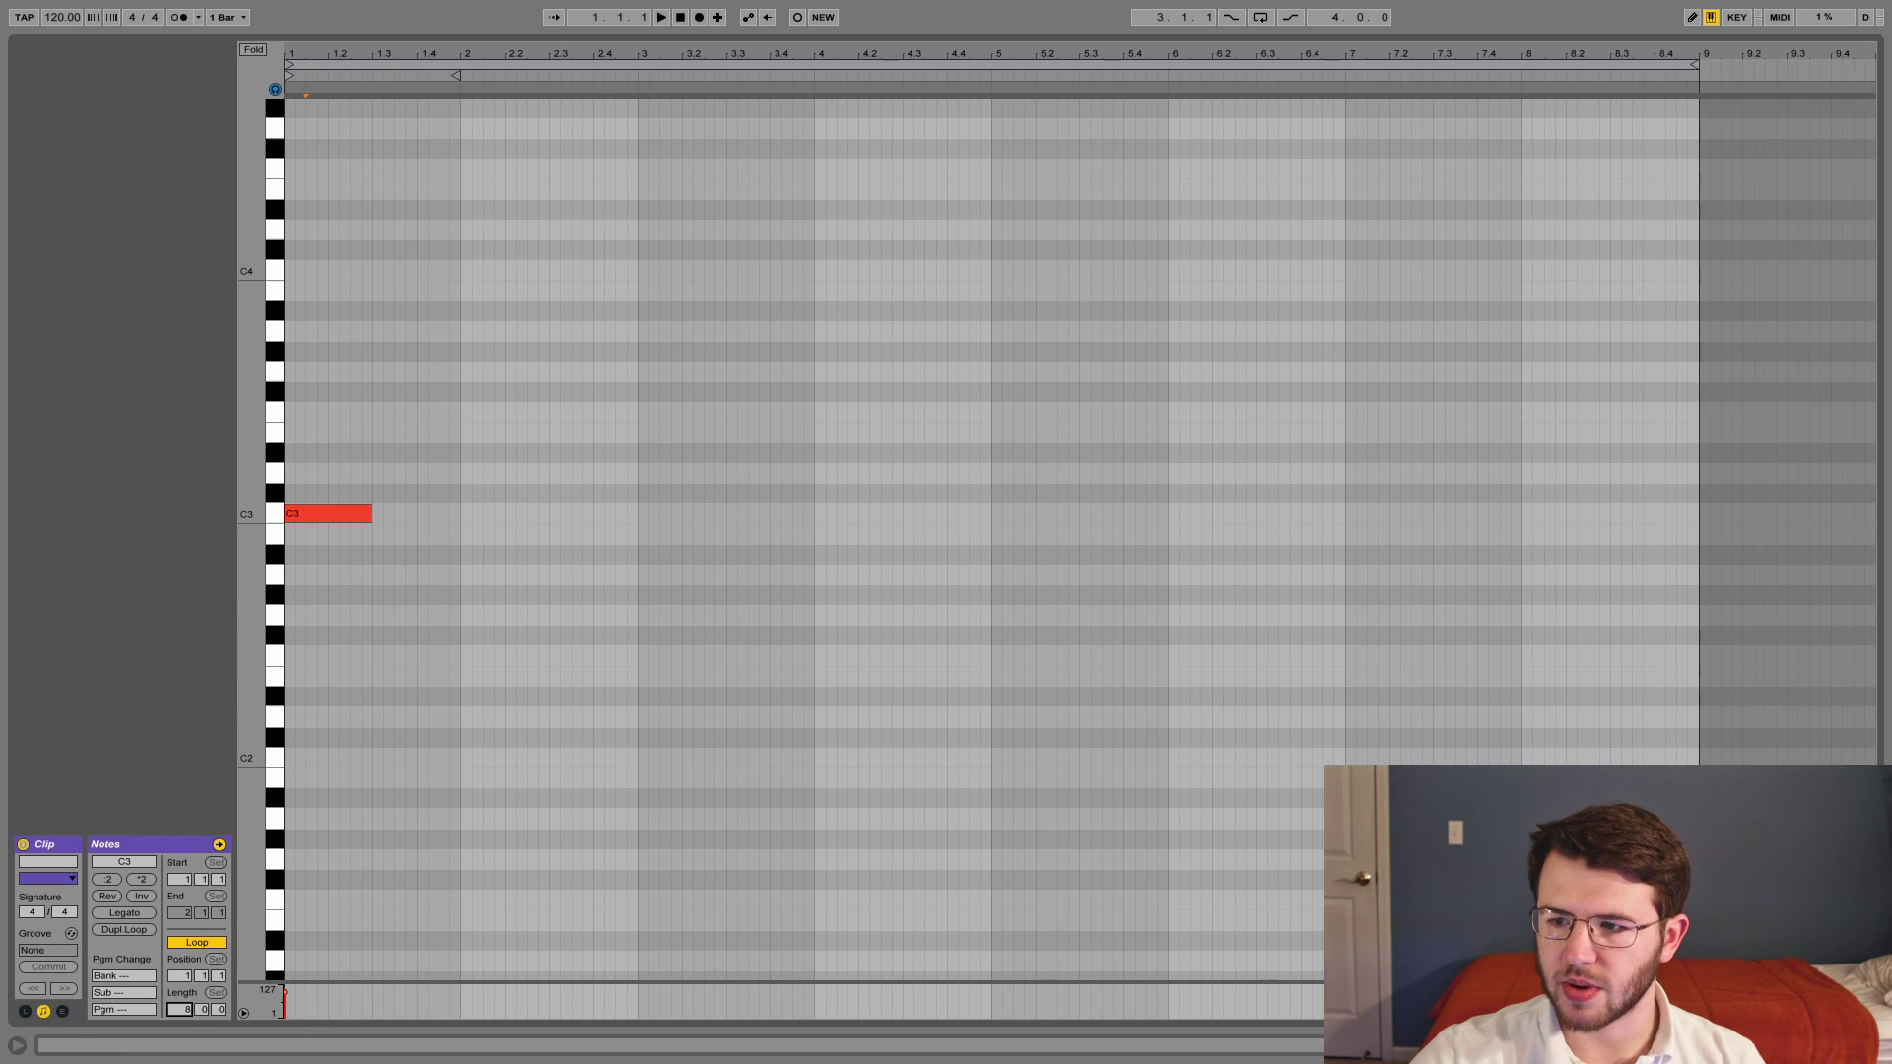
{"action": "key", "text": "Down"}
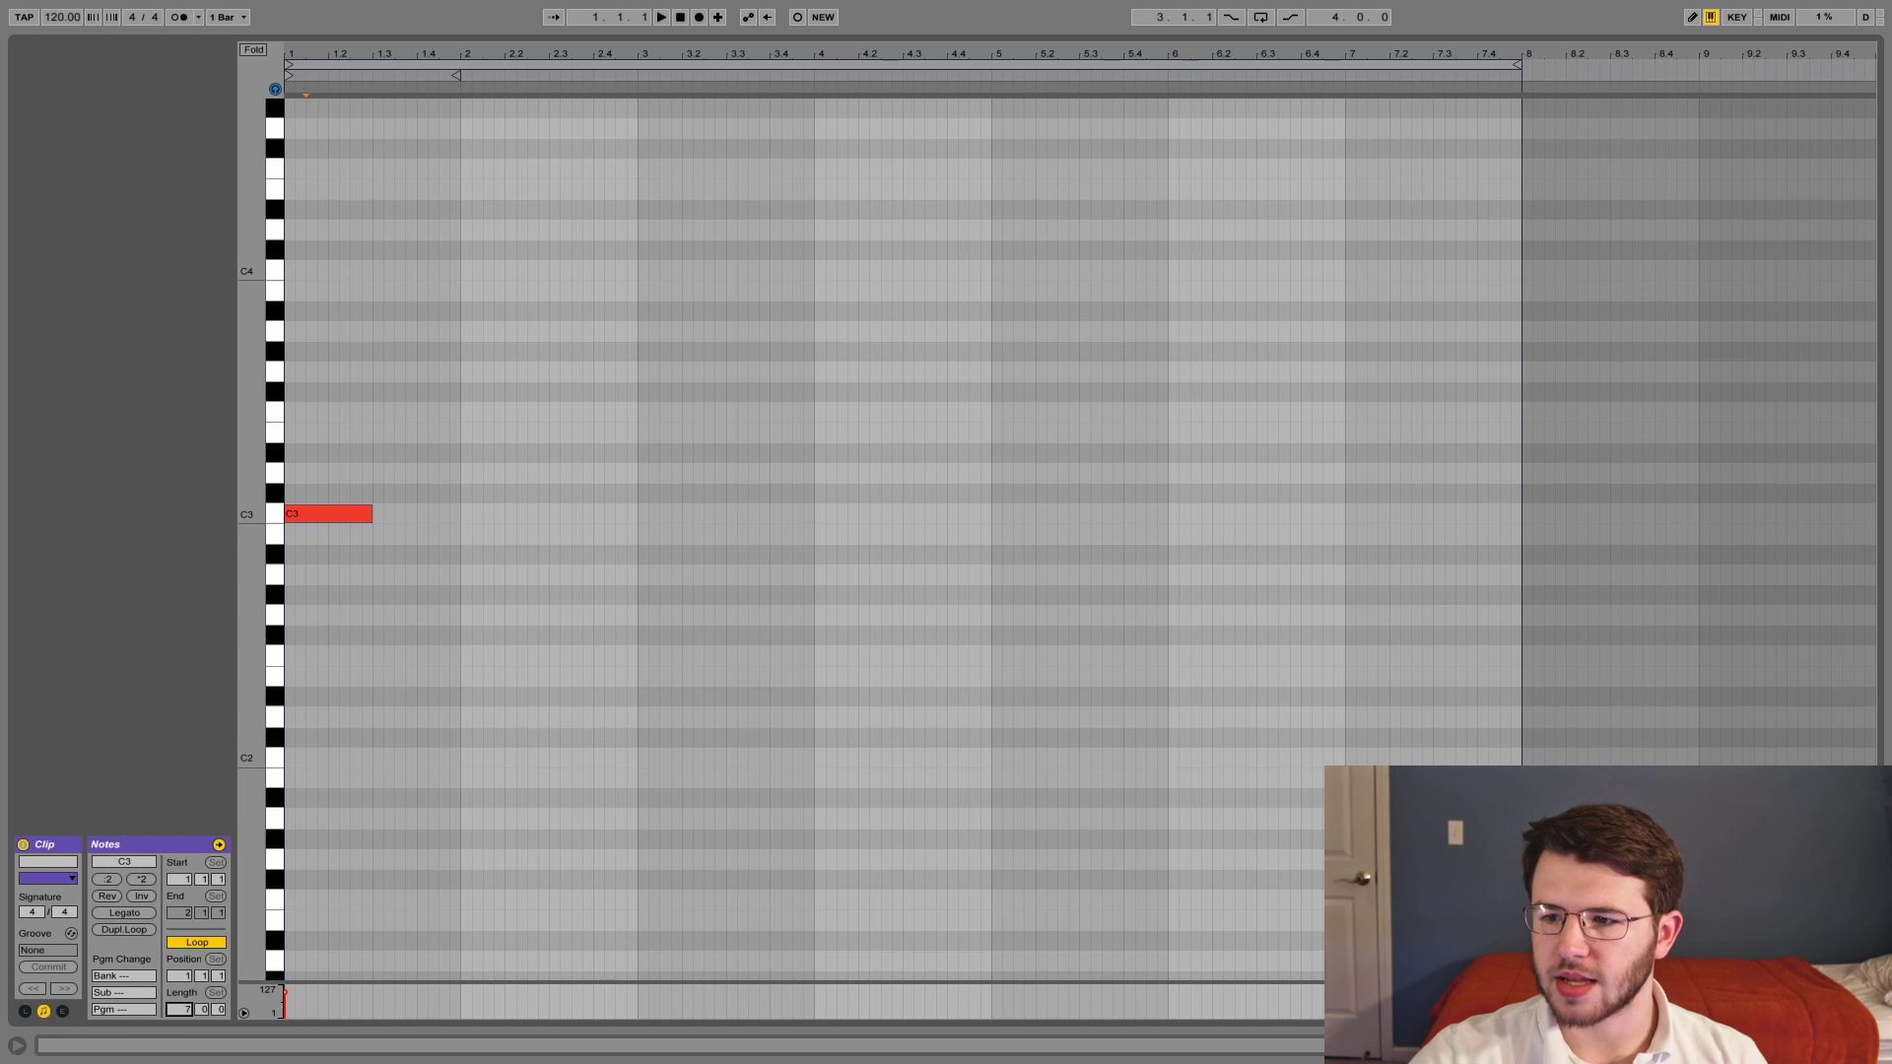
{"action": "key", "text": "Up"}
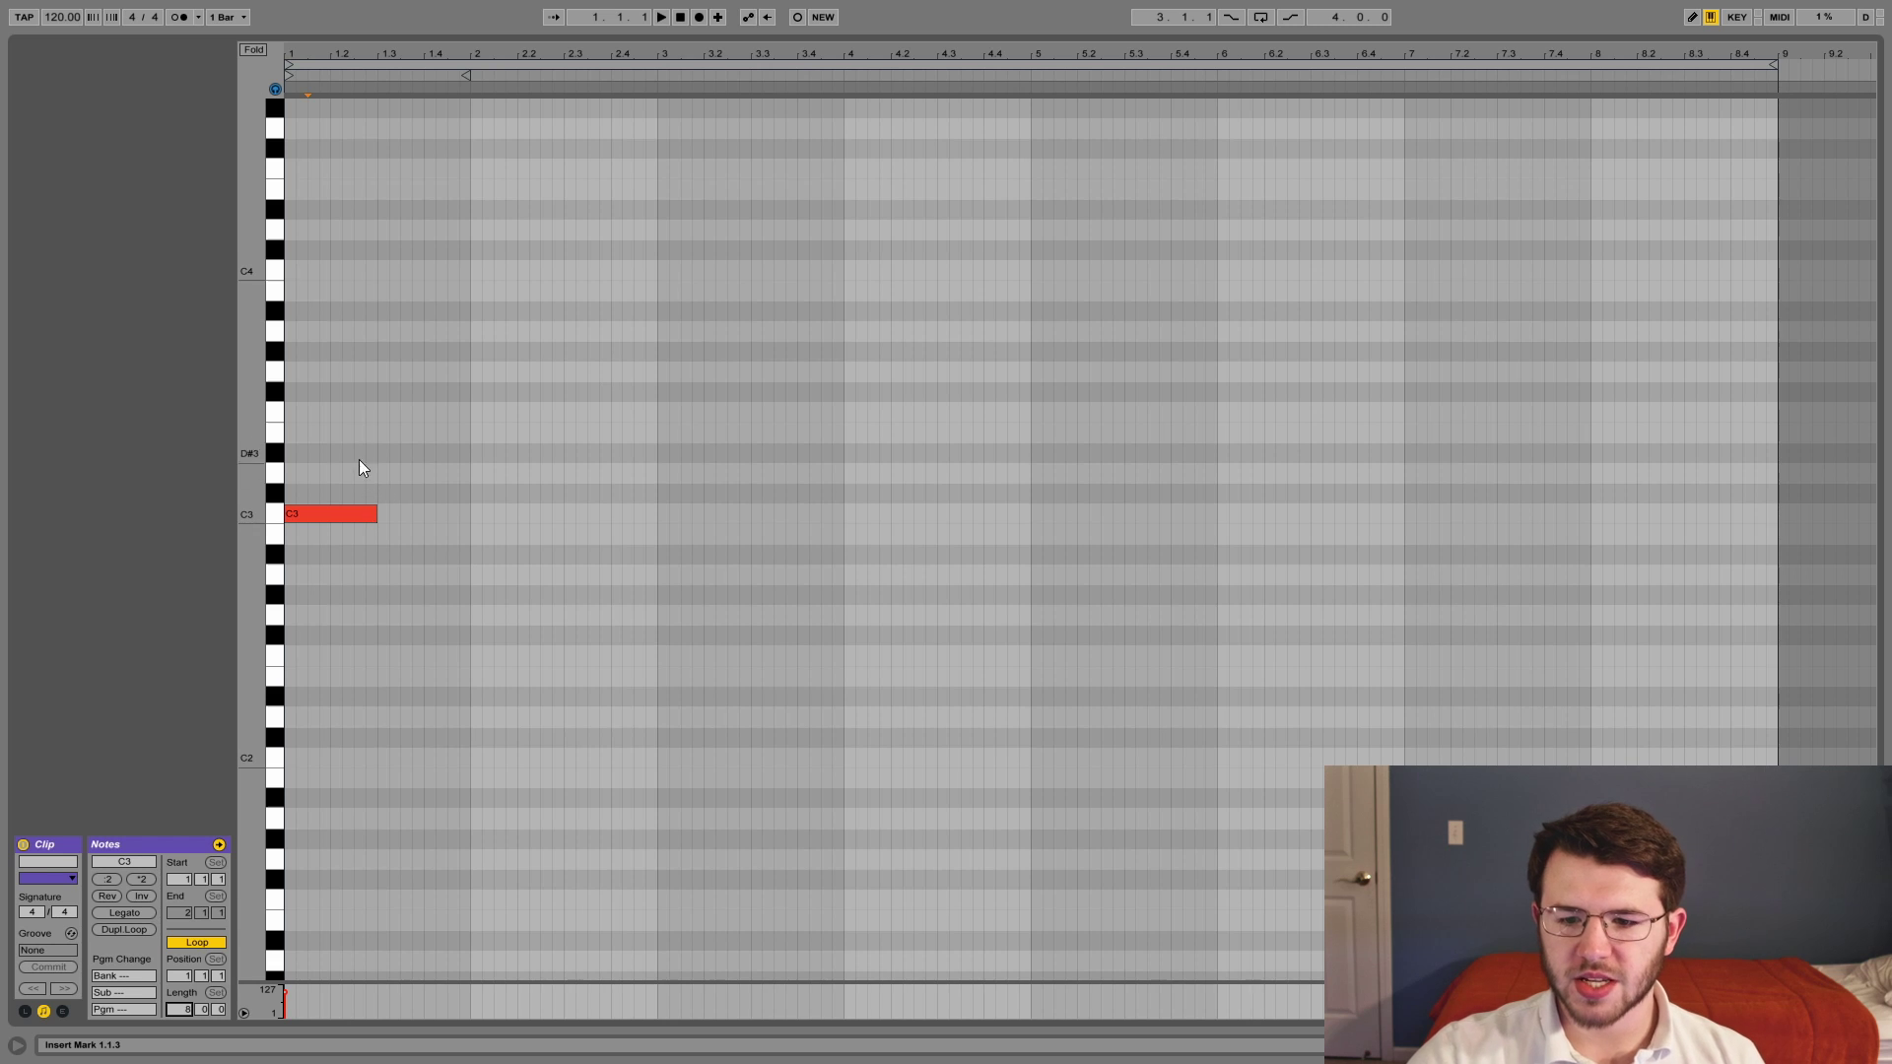
{"action": "left_click", "coordinate": [299, 56]}
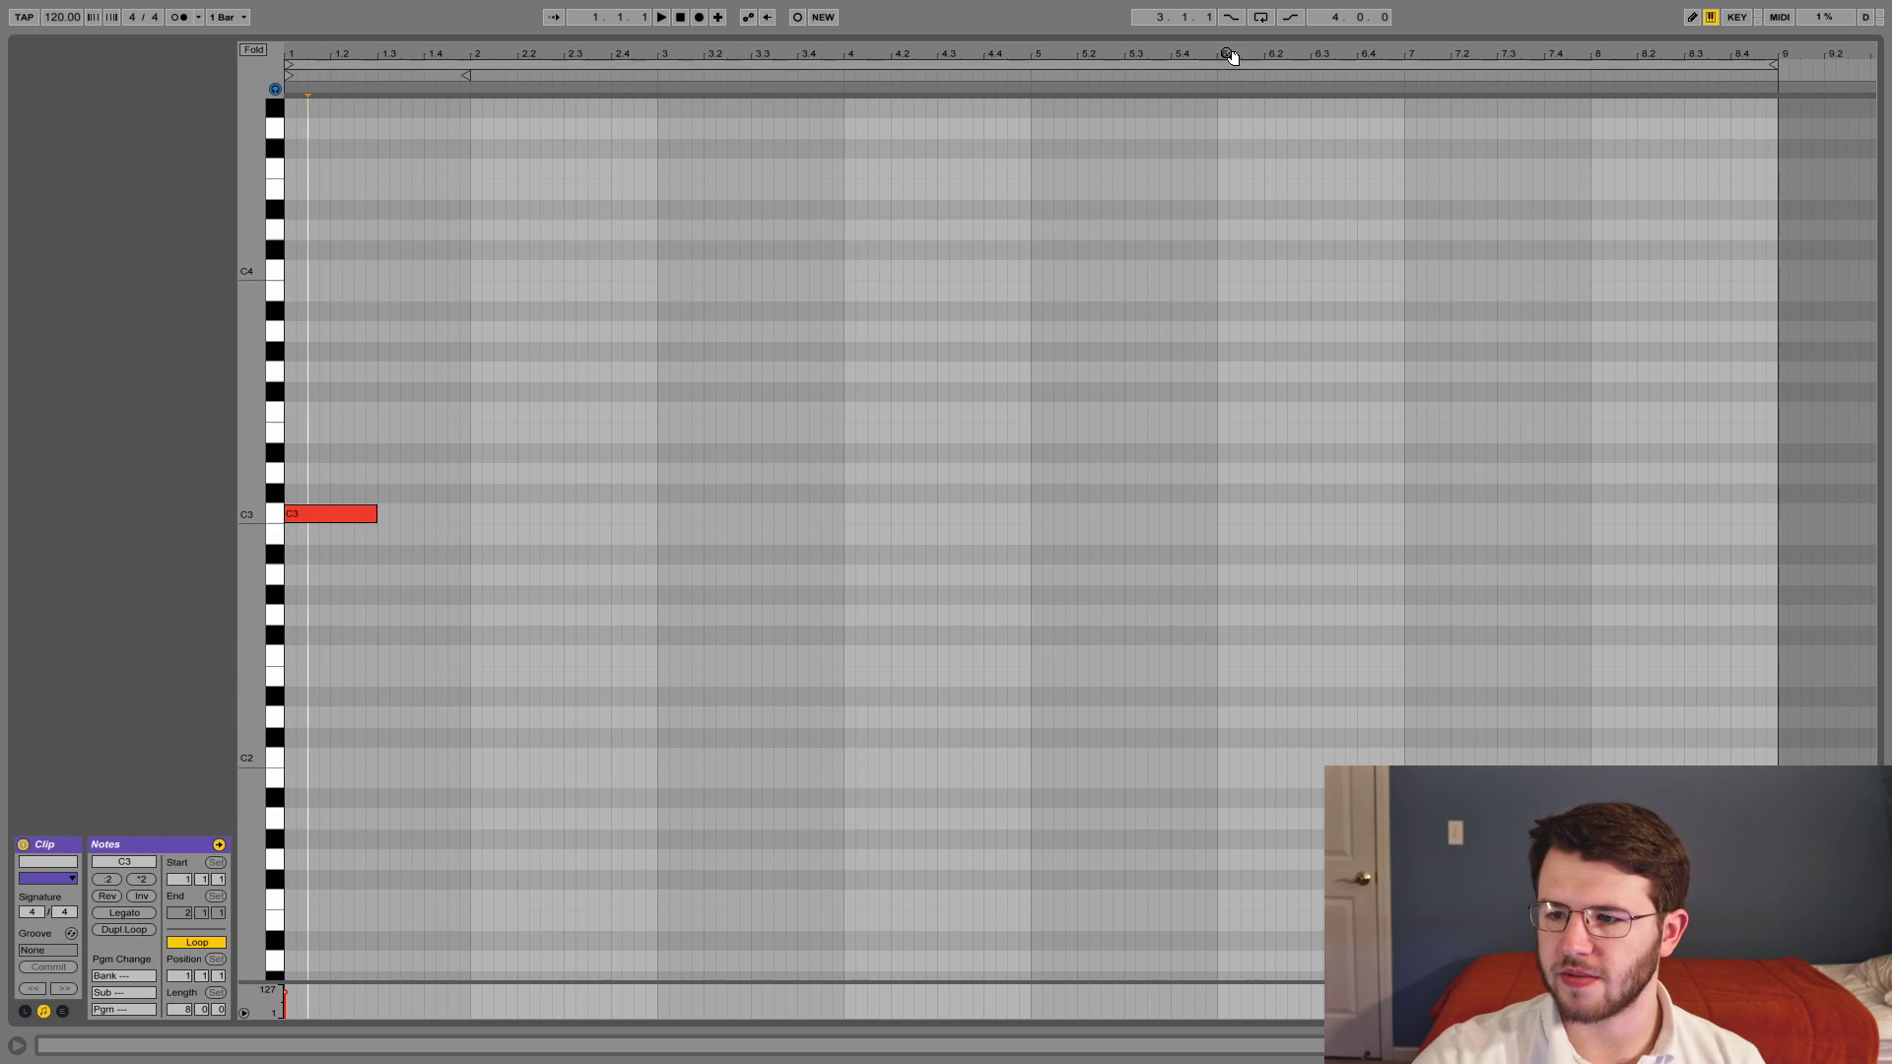
{"action": "left_click", "coordinate": [1562, 62]}
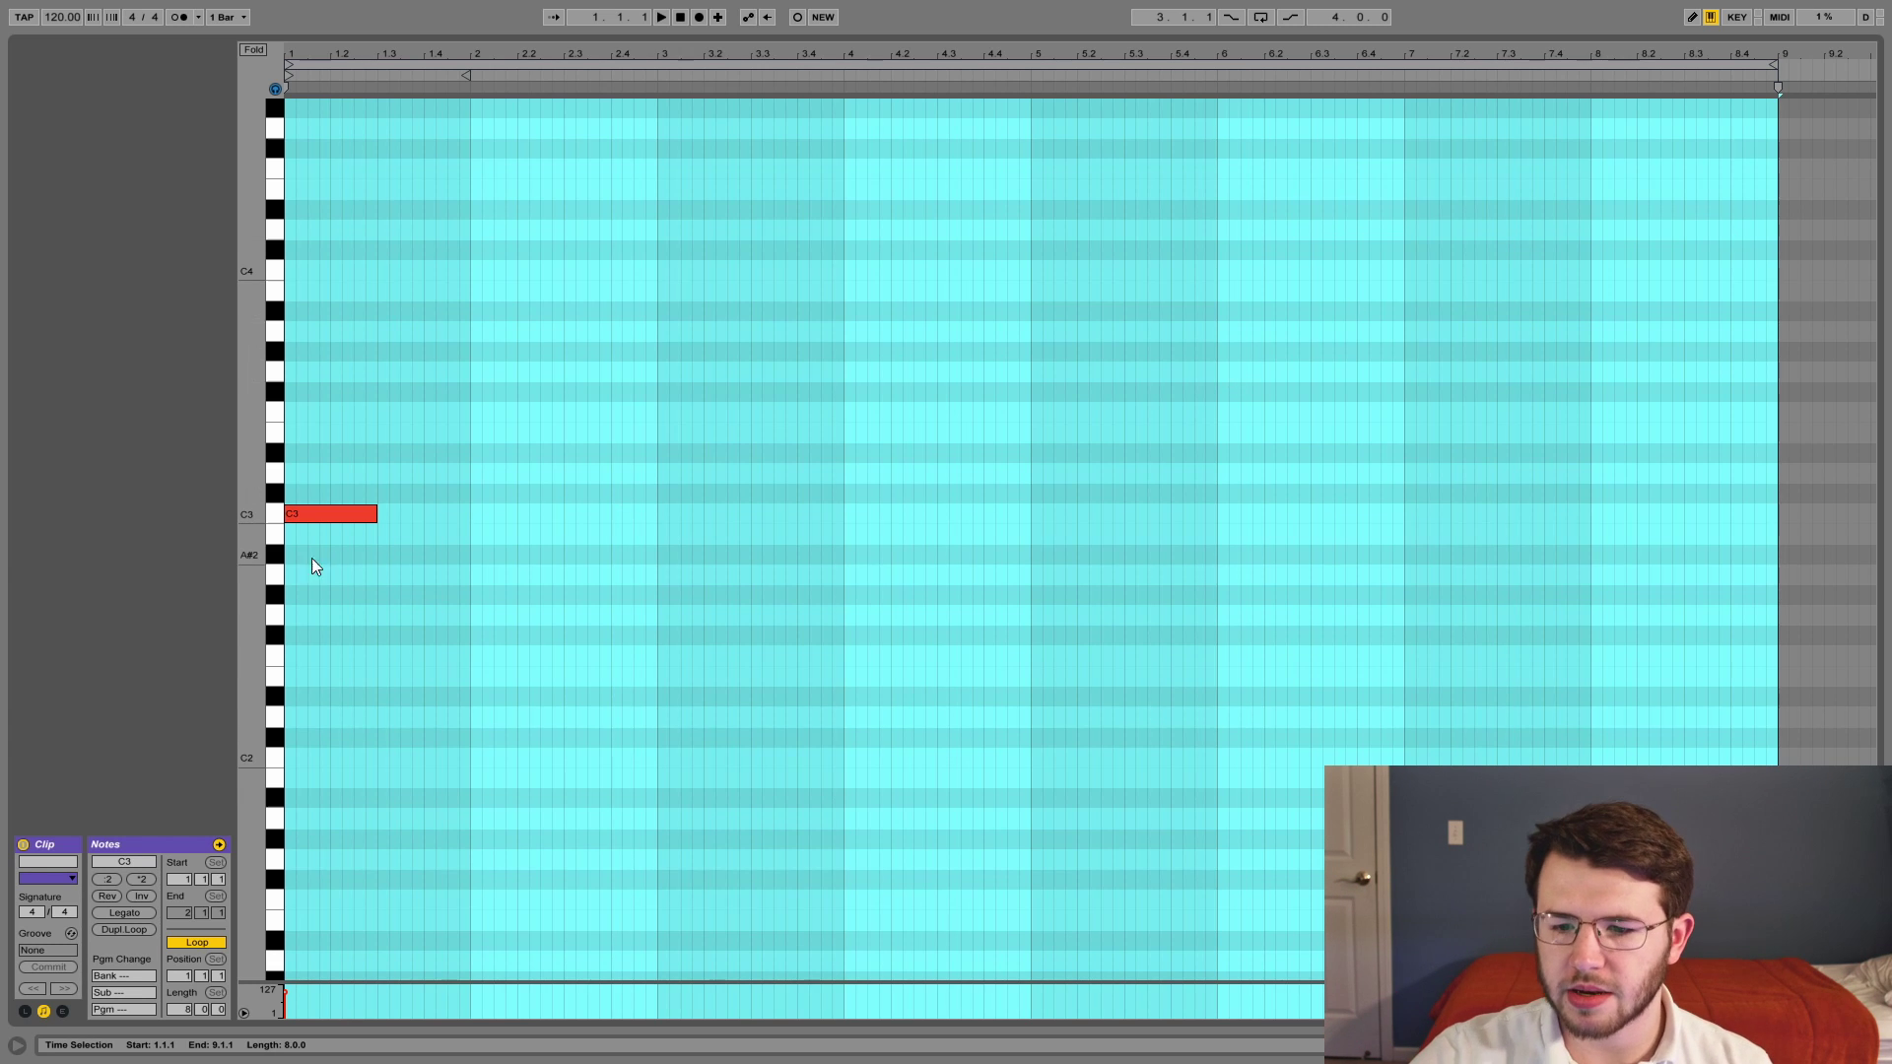
{"action": "left_click", "coordinate": [458, 499]}
{"action": "left_click_drag", "start_coordinate": [470, 510], "coordinate": [331, 528]}
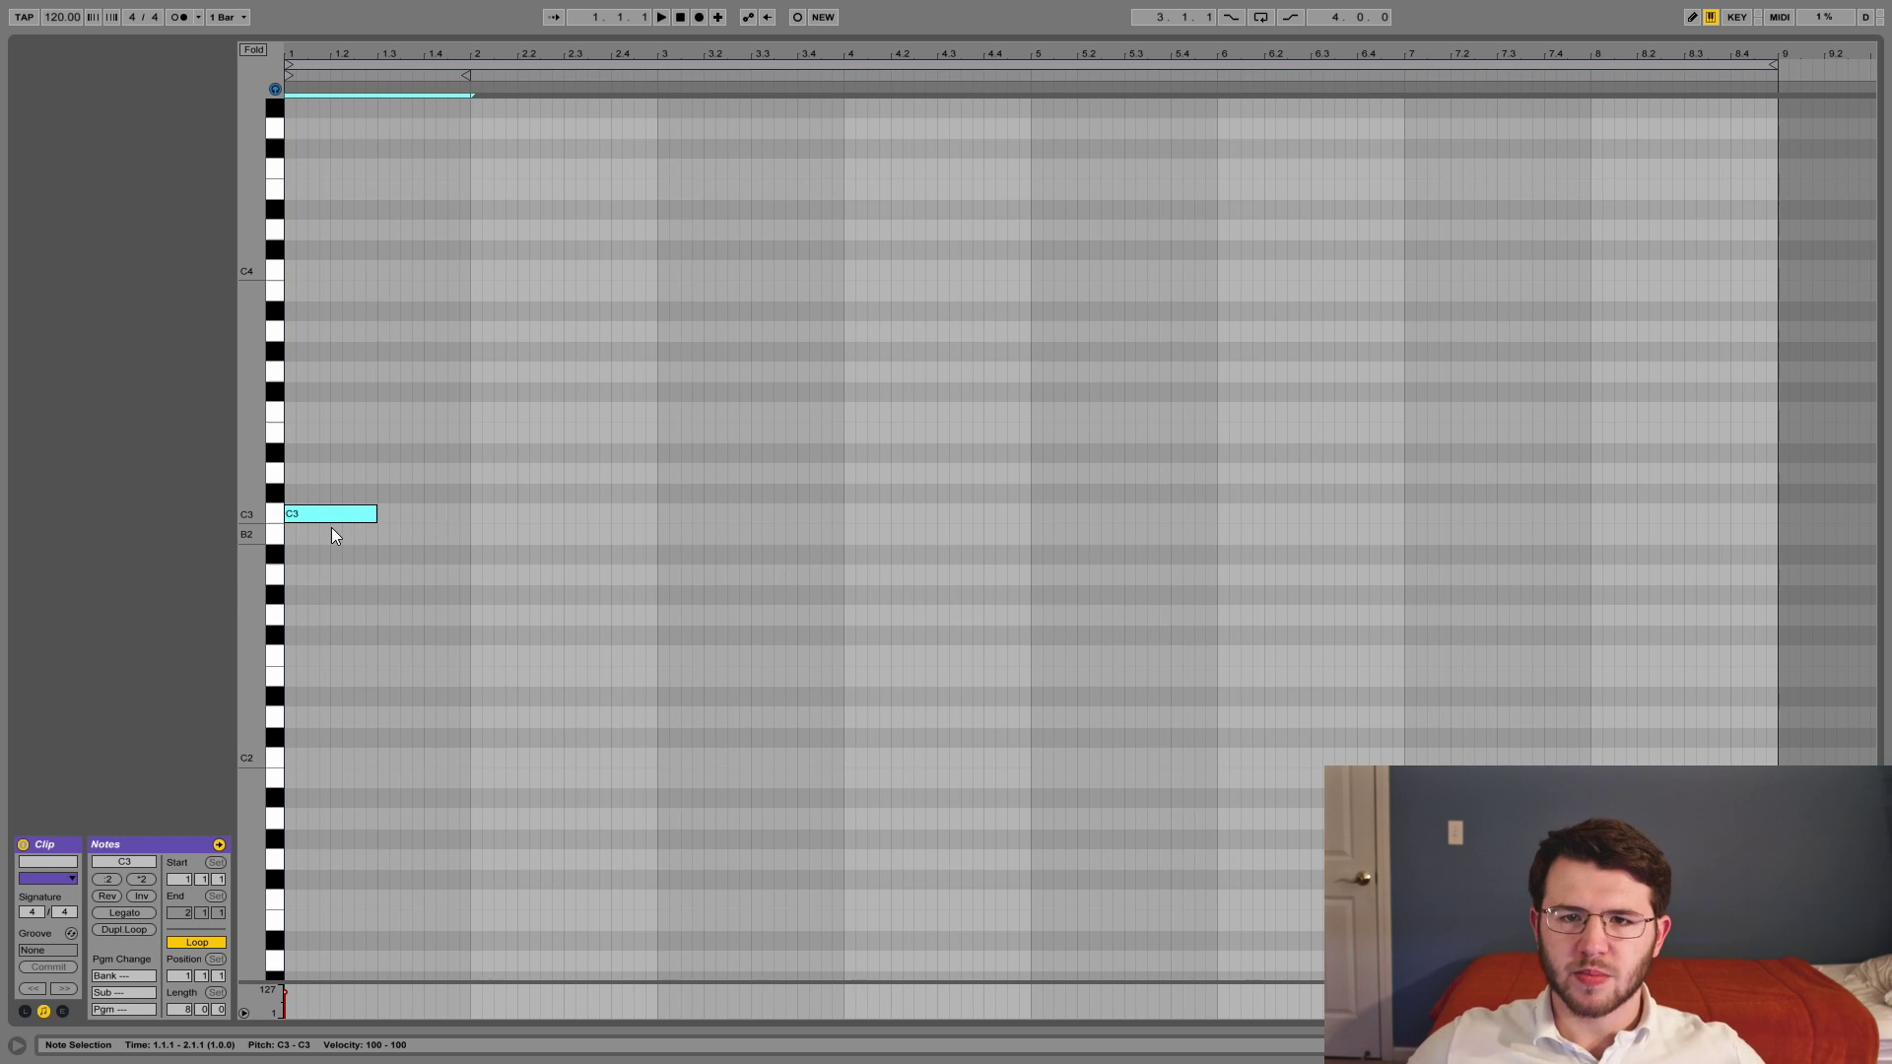
{"action": "left_click", "coordinate": [447, 510]}
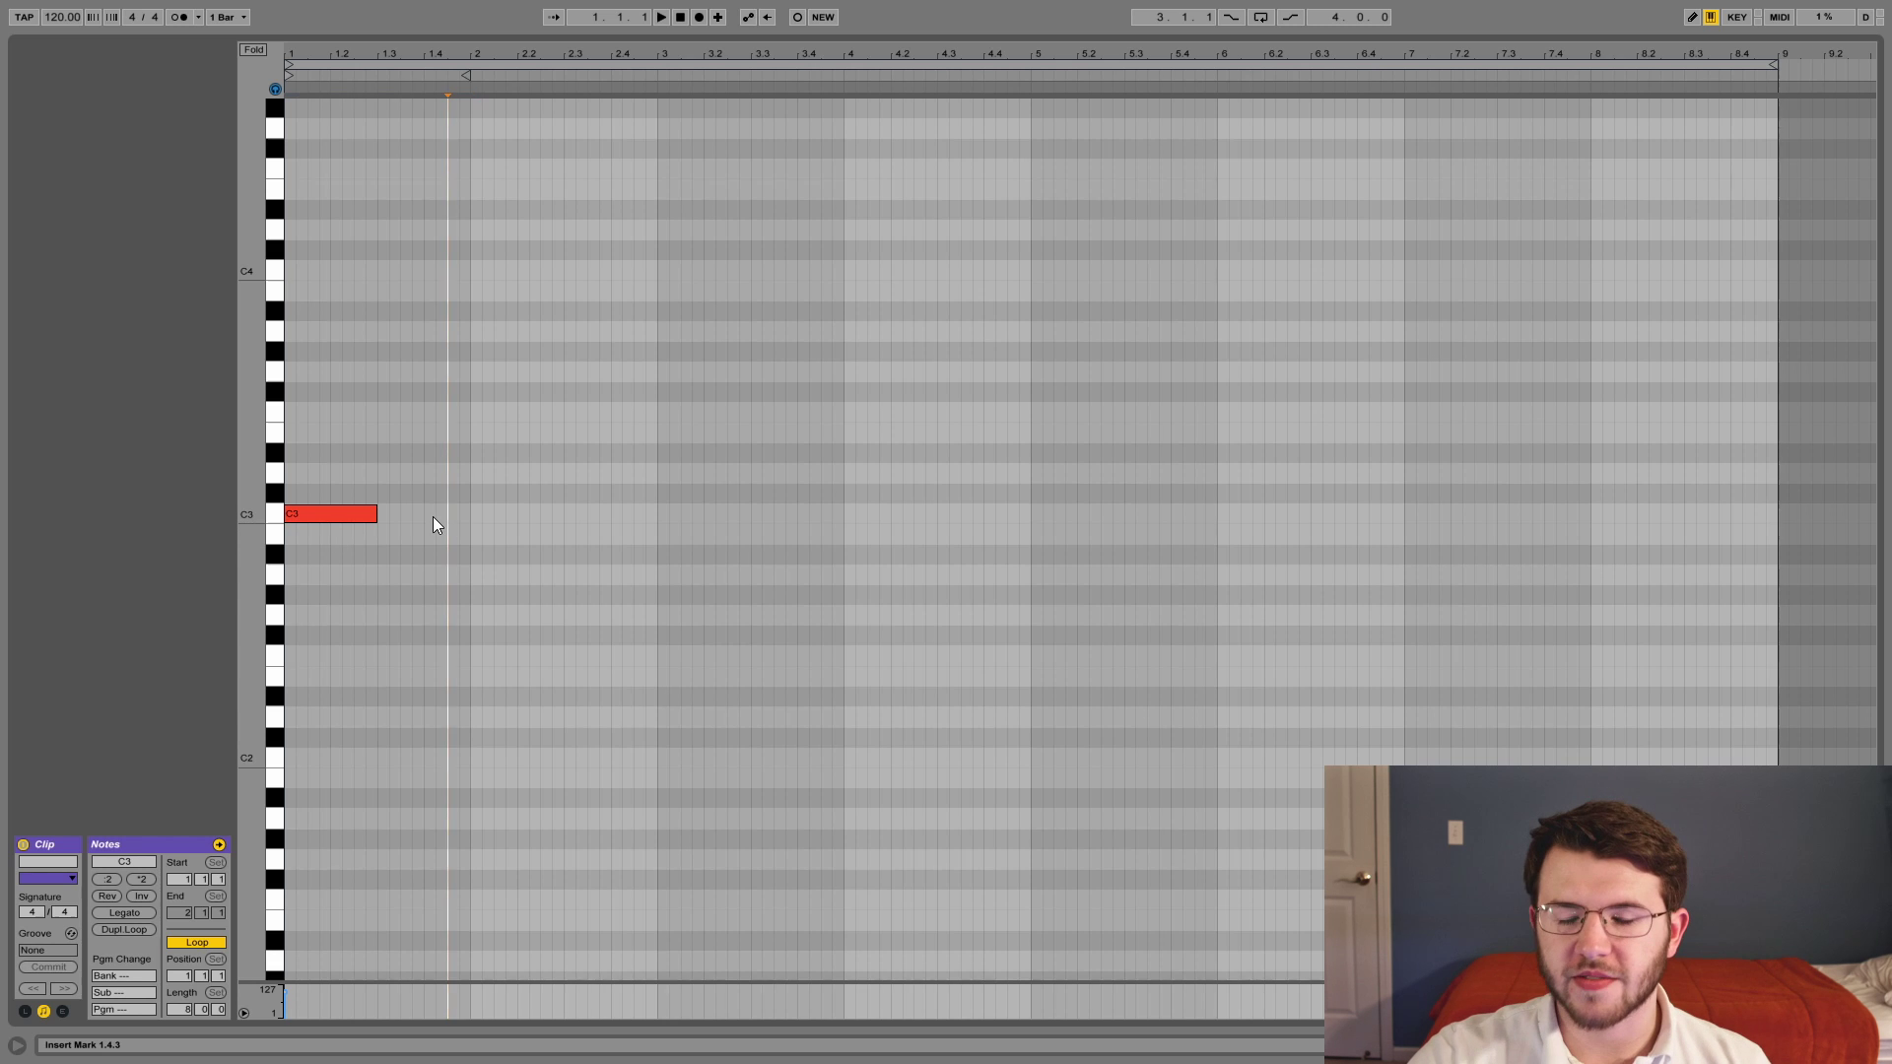
- Duplicate the two-beat C3 note eight times end to end, forming a continuous row from bar 1 into bar 5
{"action": "left_click", "coordinate": [339, 512]}
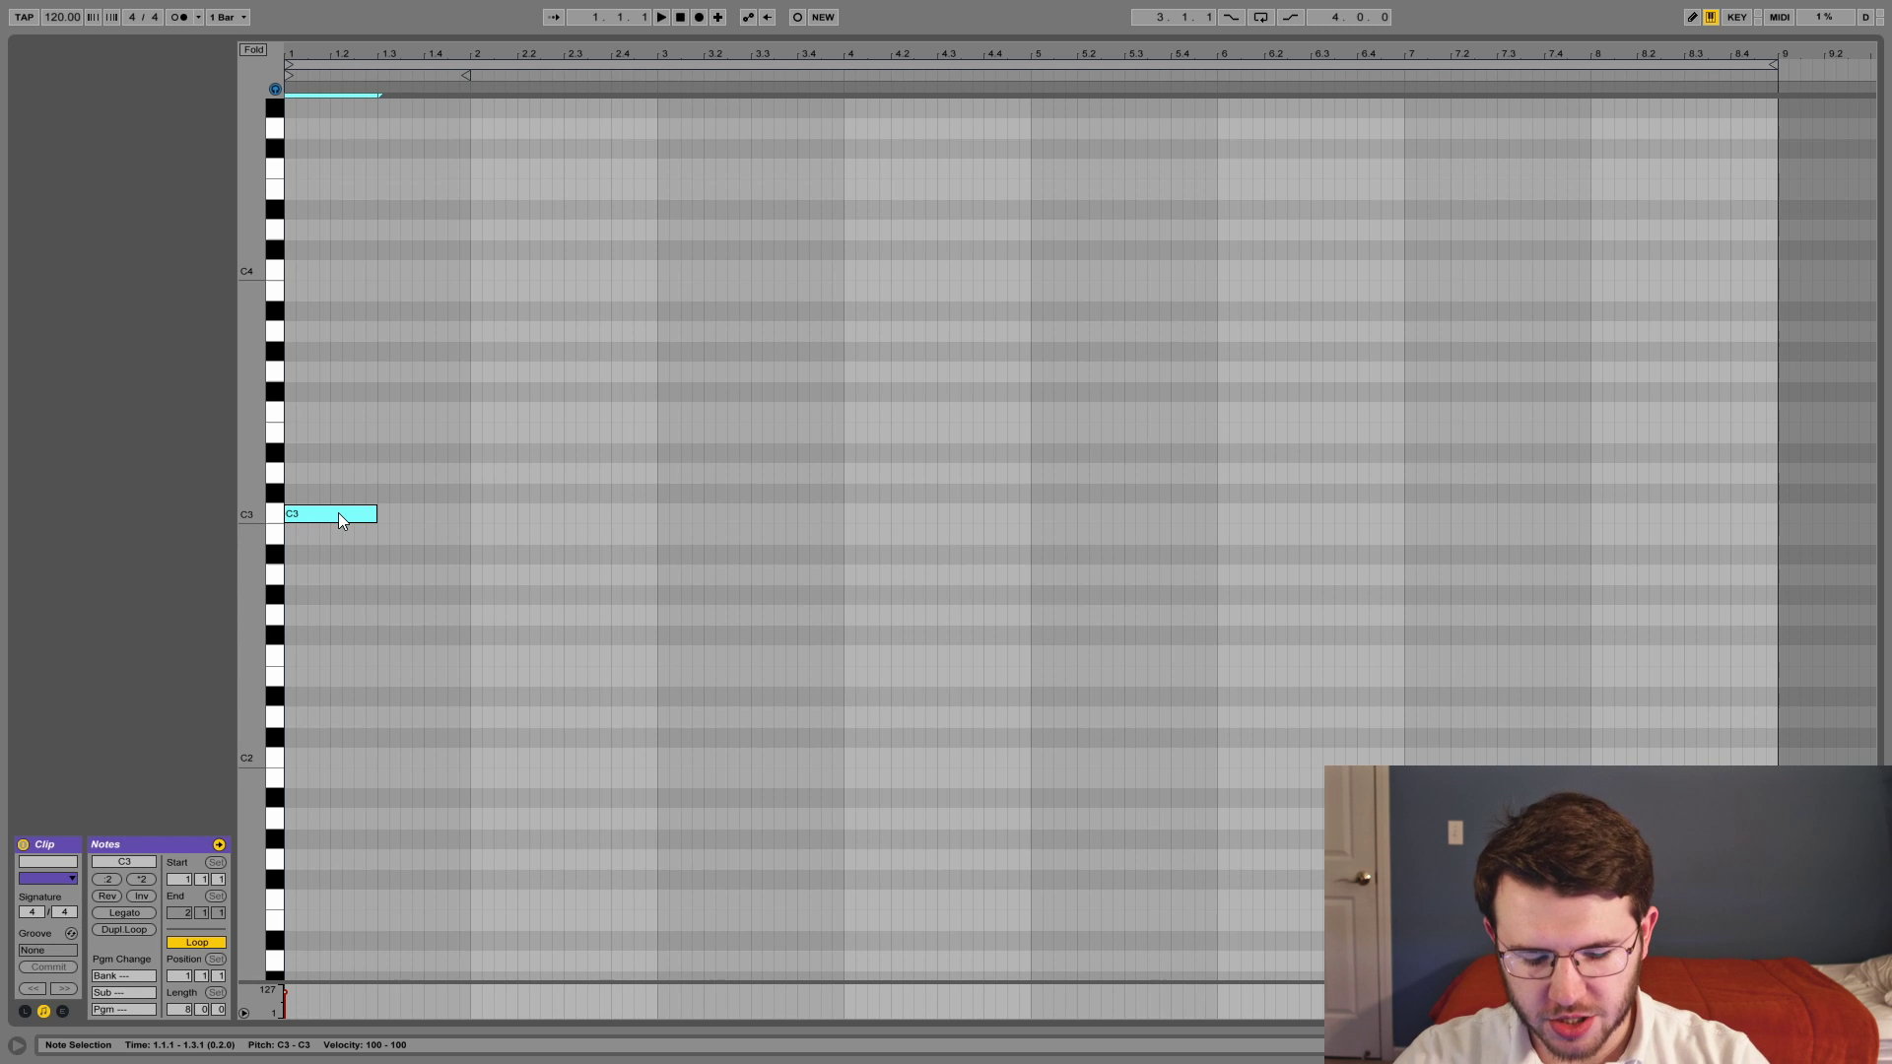
{"action": "key", "text": "ctrl+d"}
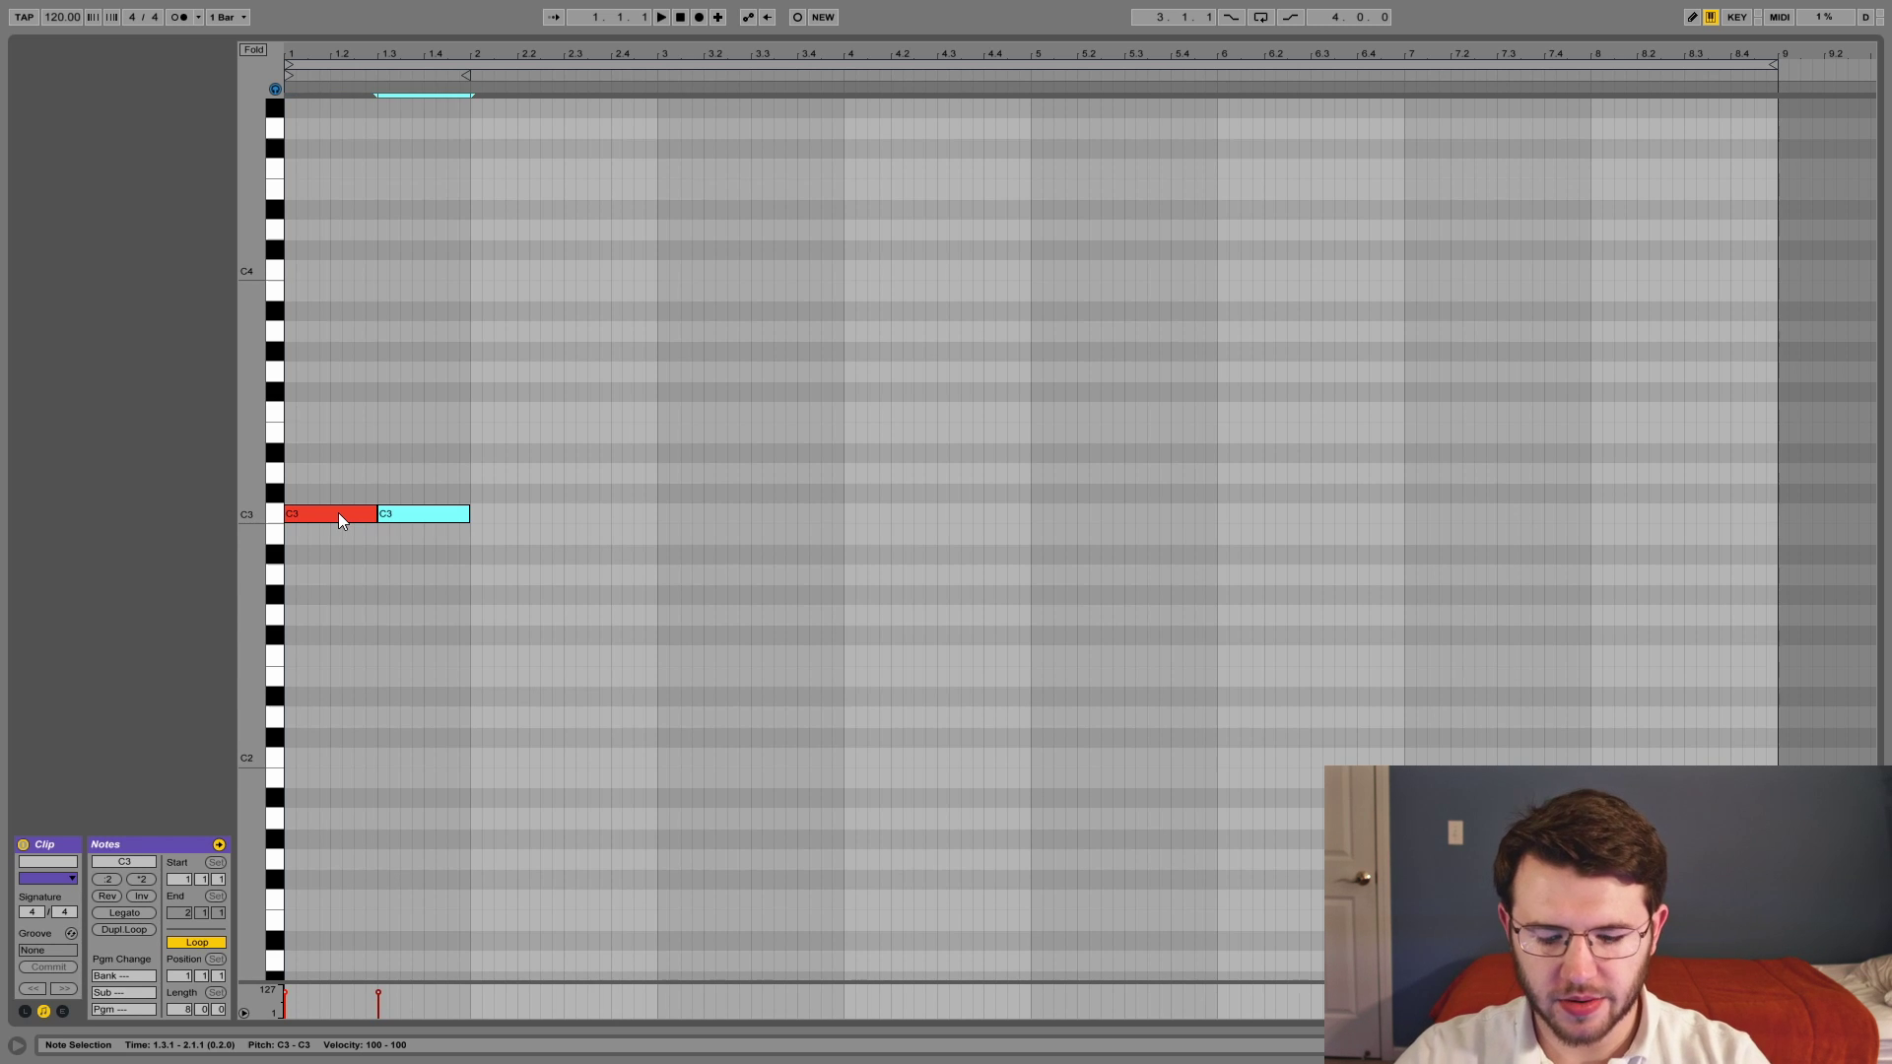
{"action": "key", "text": "ctrl+d"}
{"action": "key", "text": "ctrl+d"}
{"action": "key", "text": "ctrl+d"}
{"action": "key", "text": "ctrl+d"}
{"action": "key", "text": "ctrl+d"}
{"action": "key", "text": "ctrl+d"}
{"action": "key", "text": "ctrl+d"}
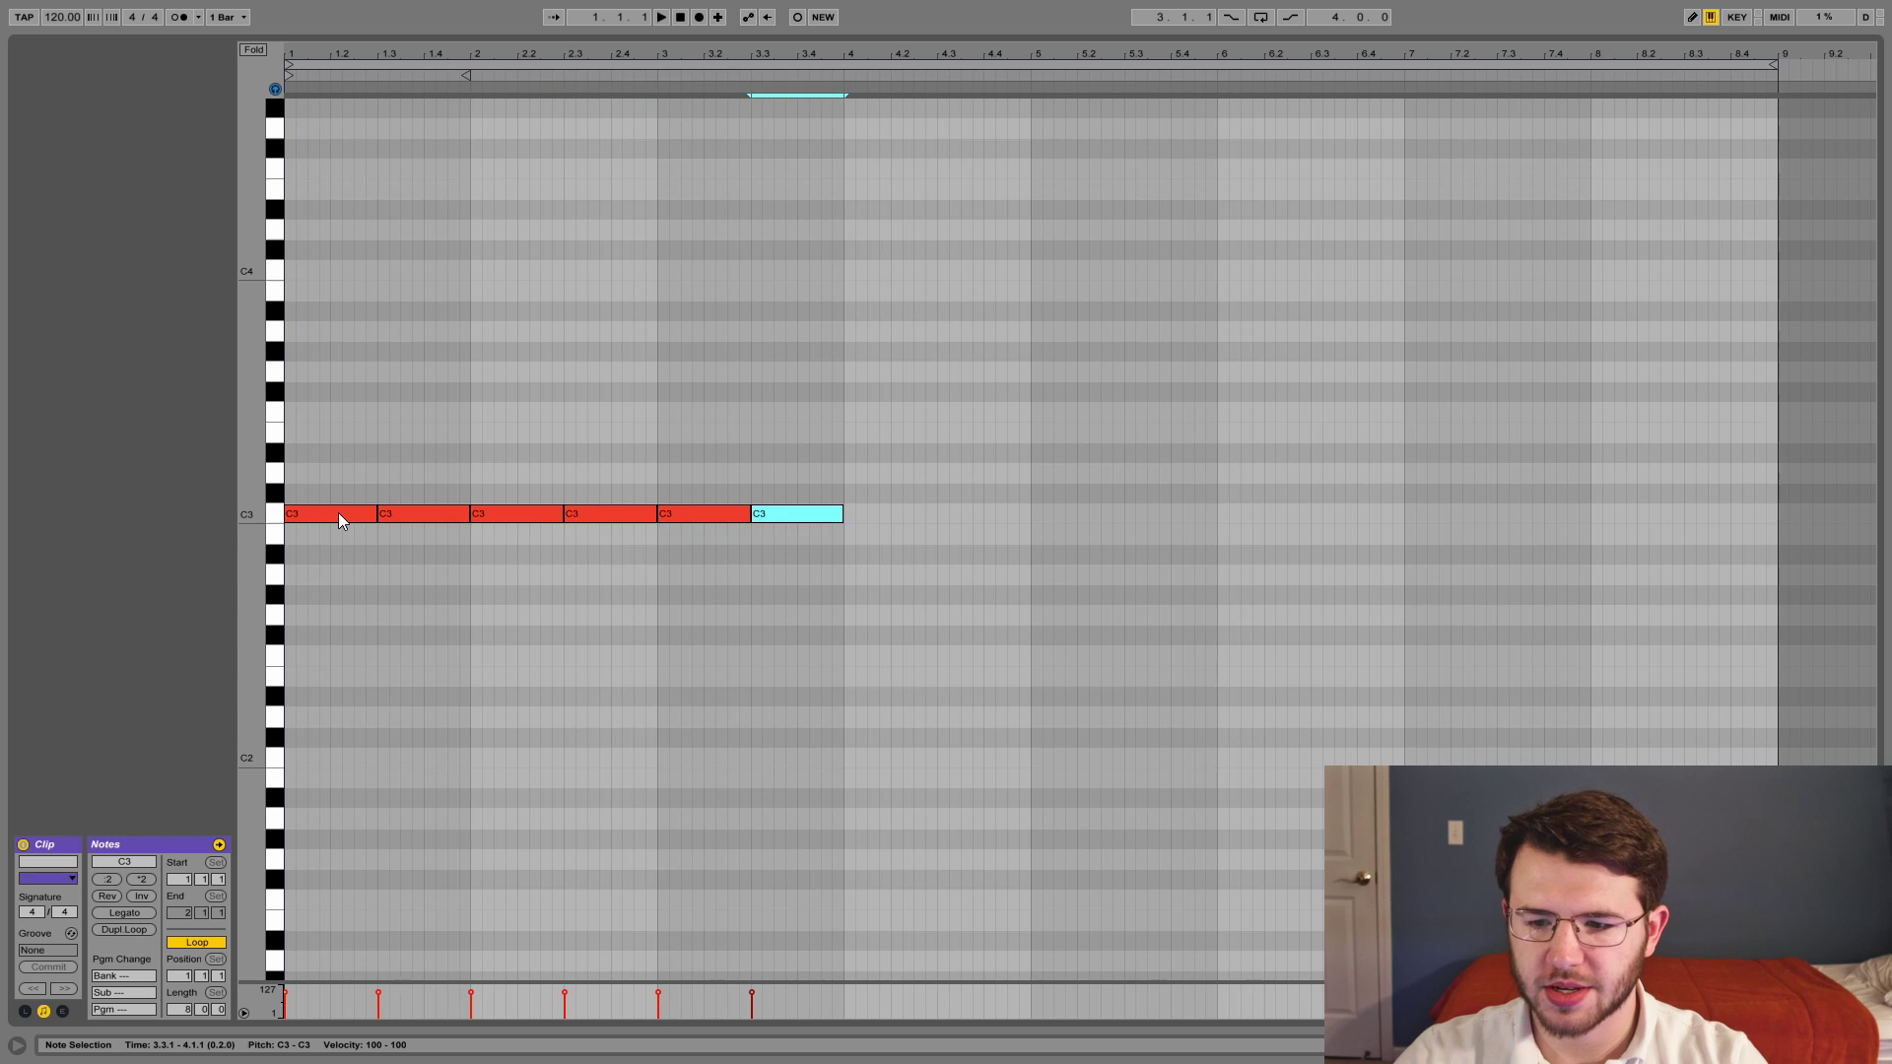
- Try duplicating the whole row of C3 notes further along the clip, and undo the duplication
{"action": "left_click_drag", "start_coordinate": [1306, 399], "coordinate": [334, 603]}
{"action": "left_click_drag", "start_coordinate": [1136, 399], "coordinate": [275, 654]}
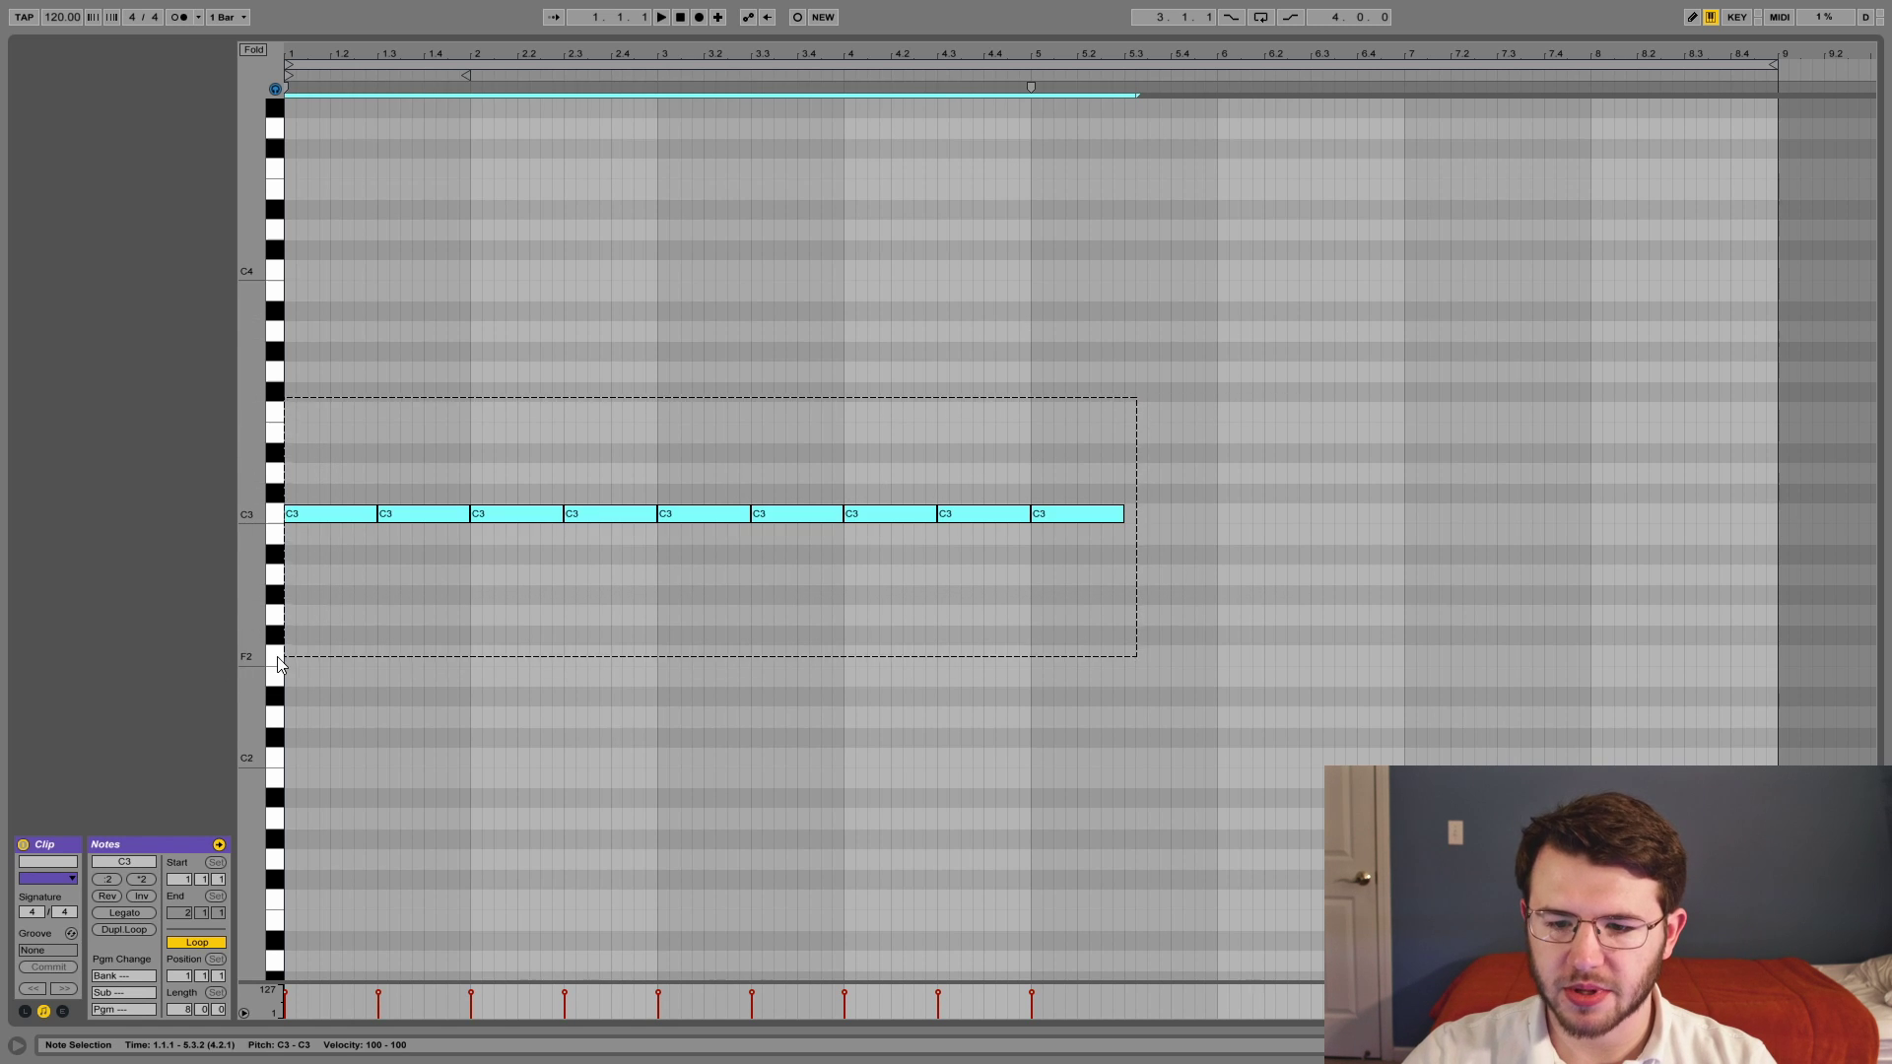
{"action": "left_click_drag", "start_coordinate": [1219, 365], "coordinate": [379, 680]}
{"action": "left_click_drag", "start_coordinate": [1333, 325], "coordinate": [324, 596]}
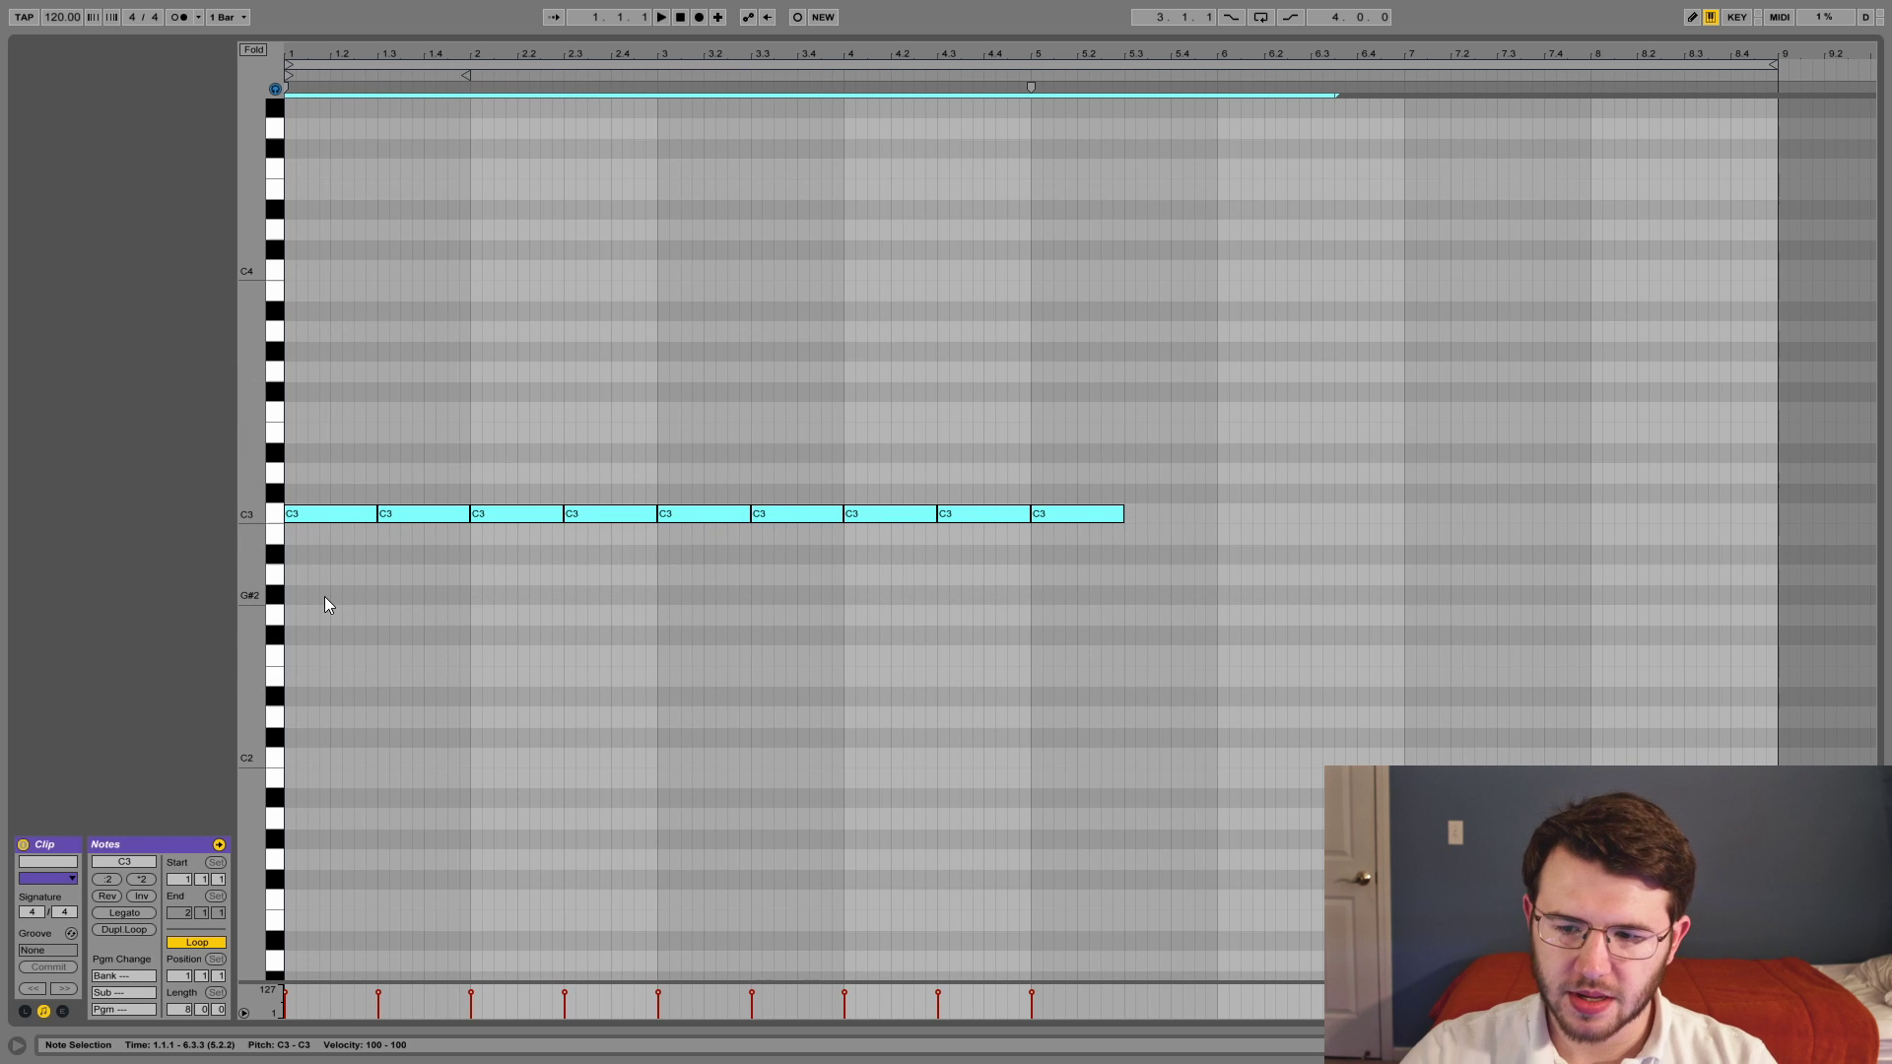
{"action": "key", "text": "ctrl+d"}
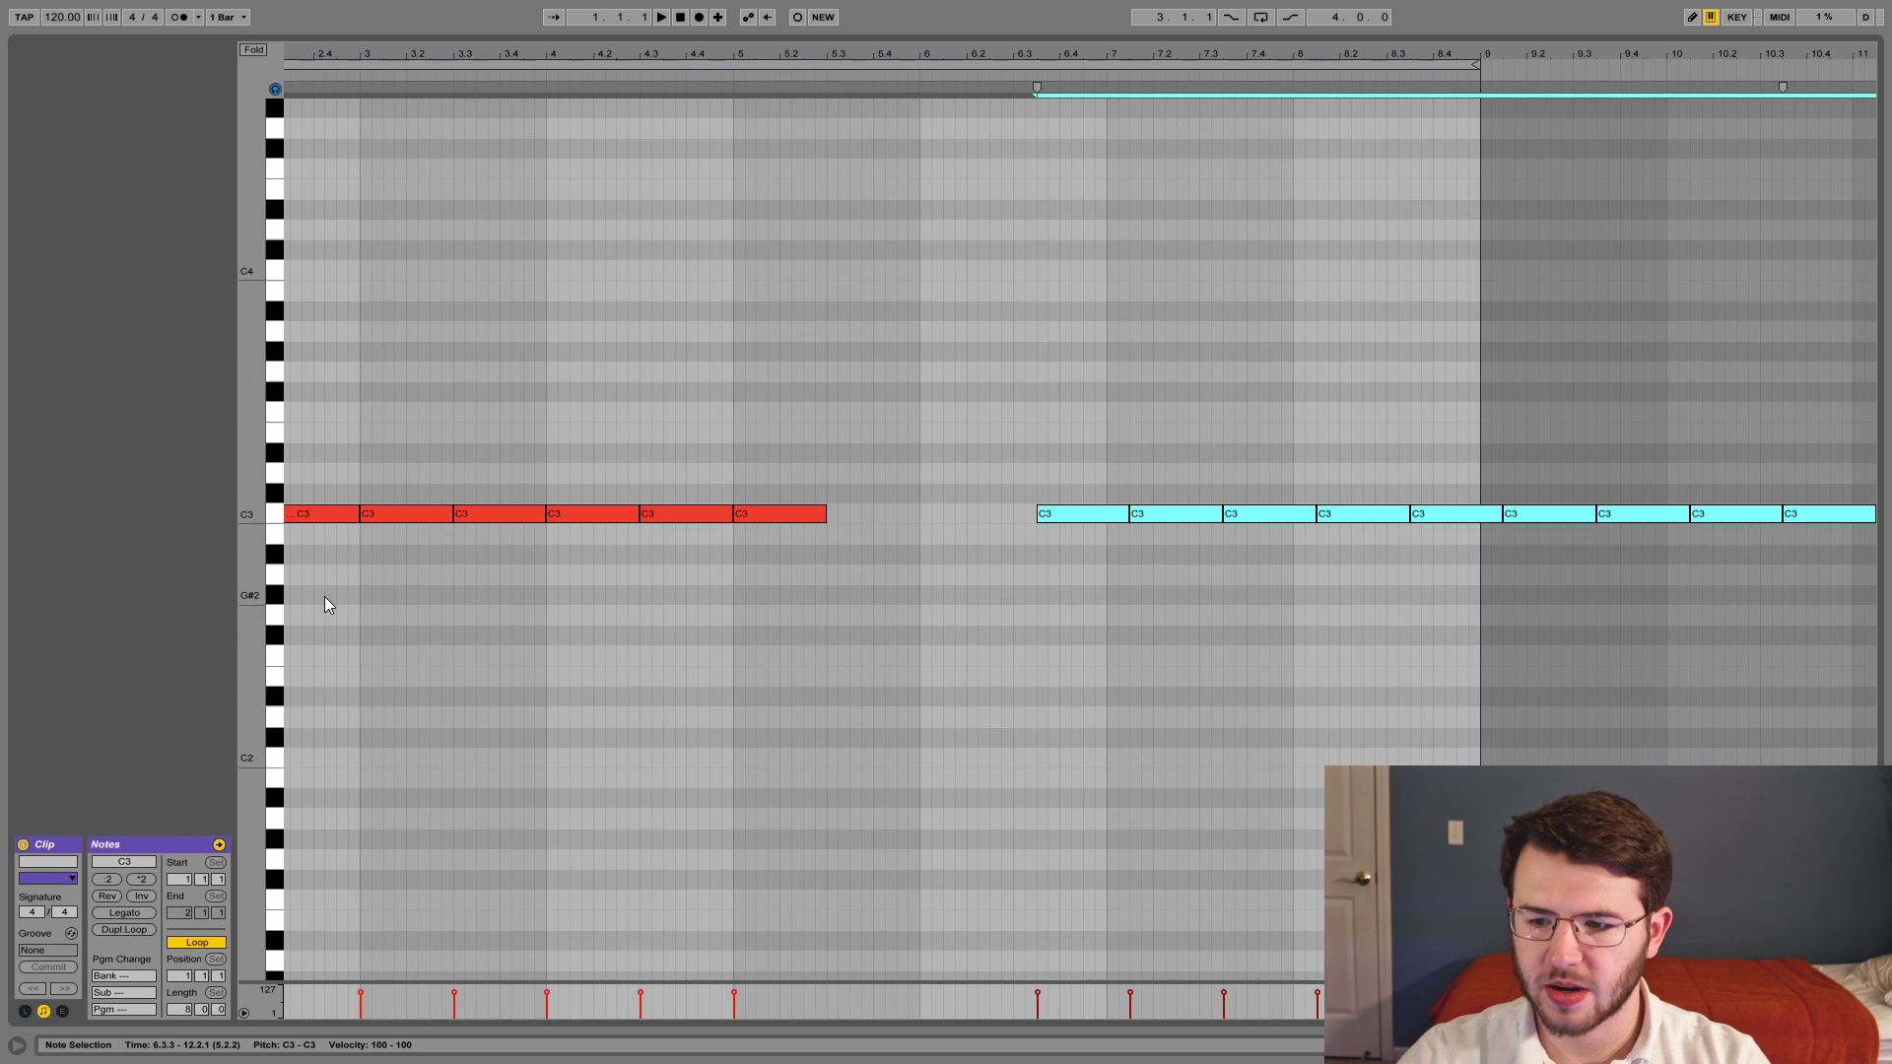
{"action": "key", "text": "ctrl+z"}
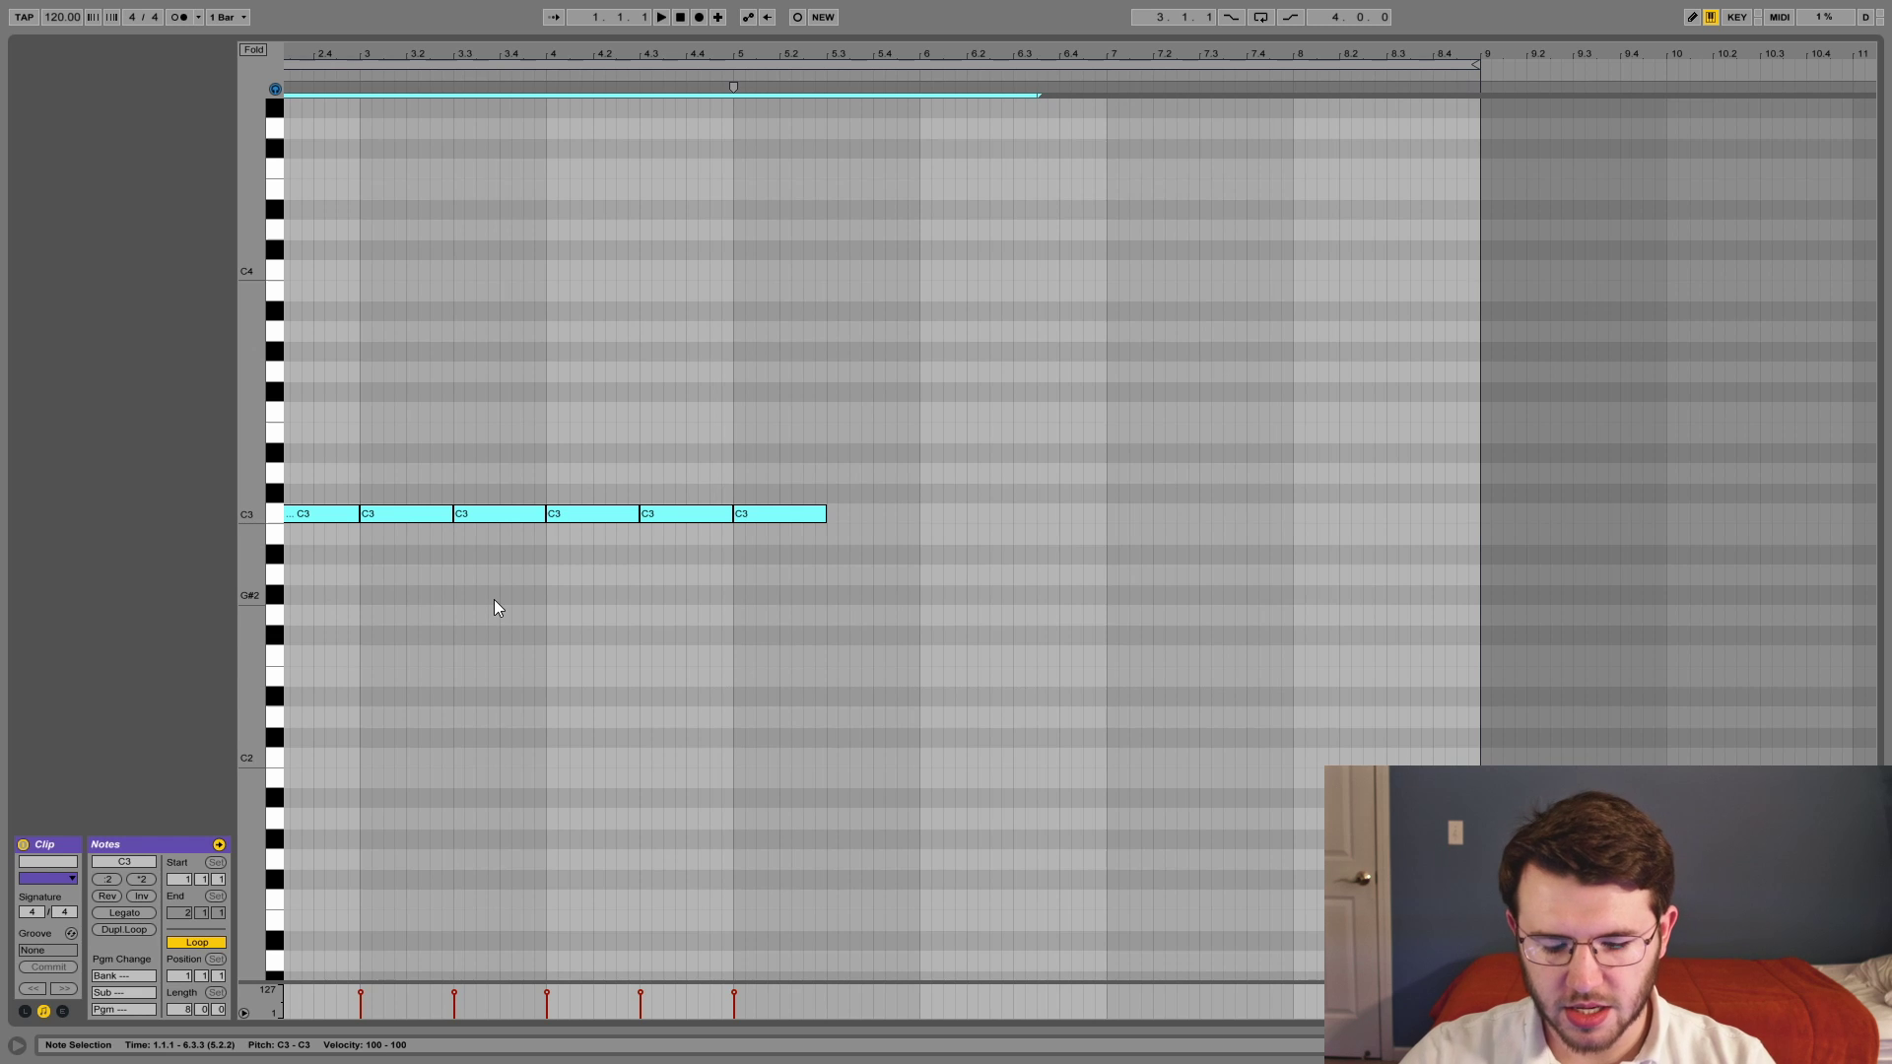
- Examine the row of C3 notes in the piano roll at closer and wider timeline scales
{"action": "left_click_drag", "start_coordinate": [494, 603], "coordinate": [774, 564]}
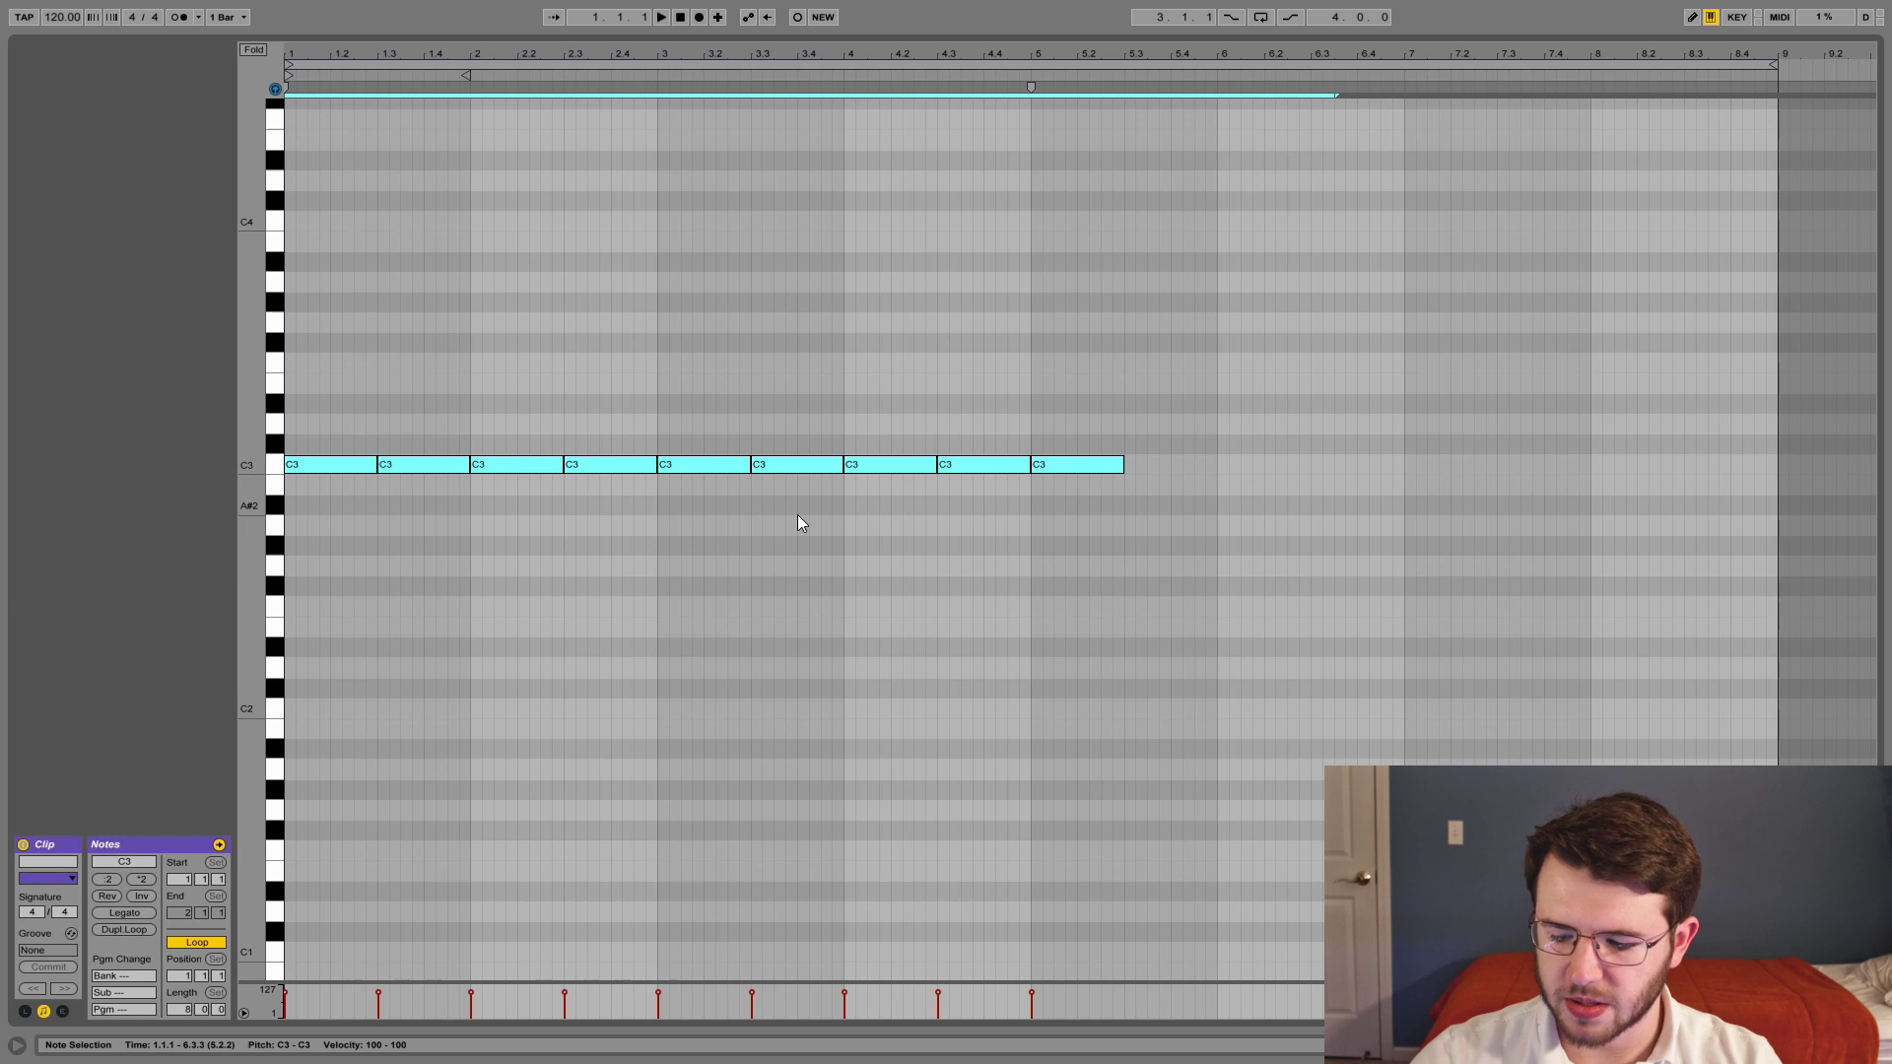
{"action": "key", "text": "plus"}
{"action": "key", "text": "plus"}
{"action": "key", "text": "plus"}
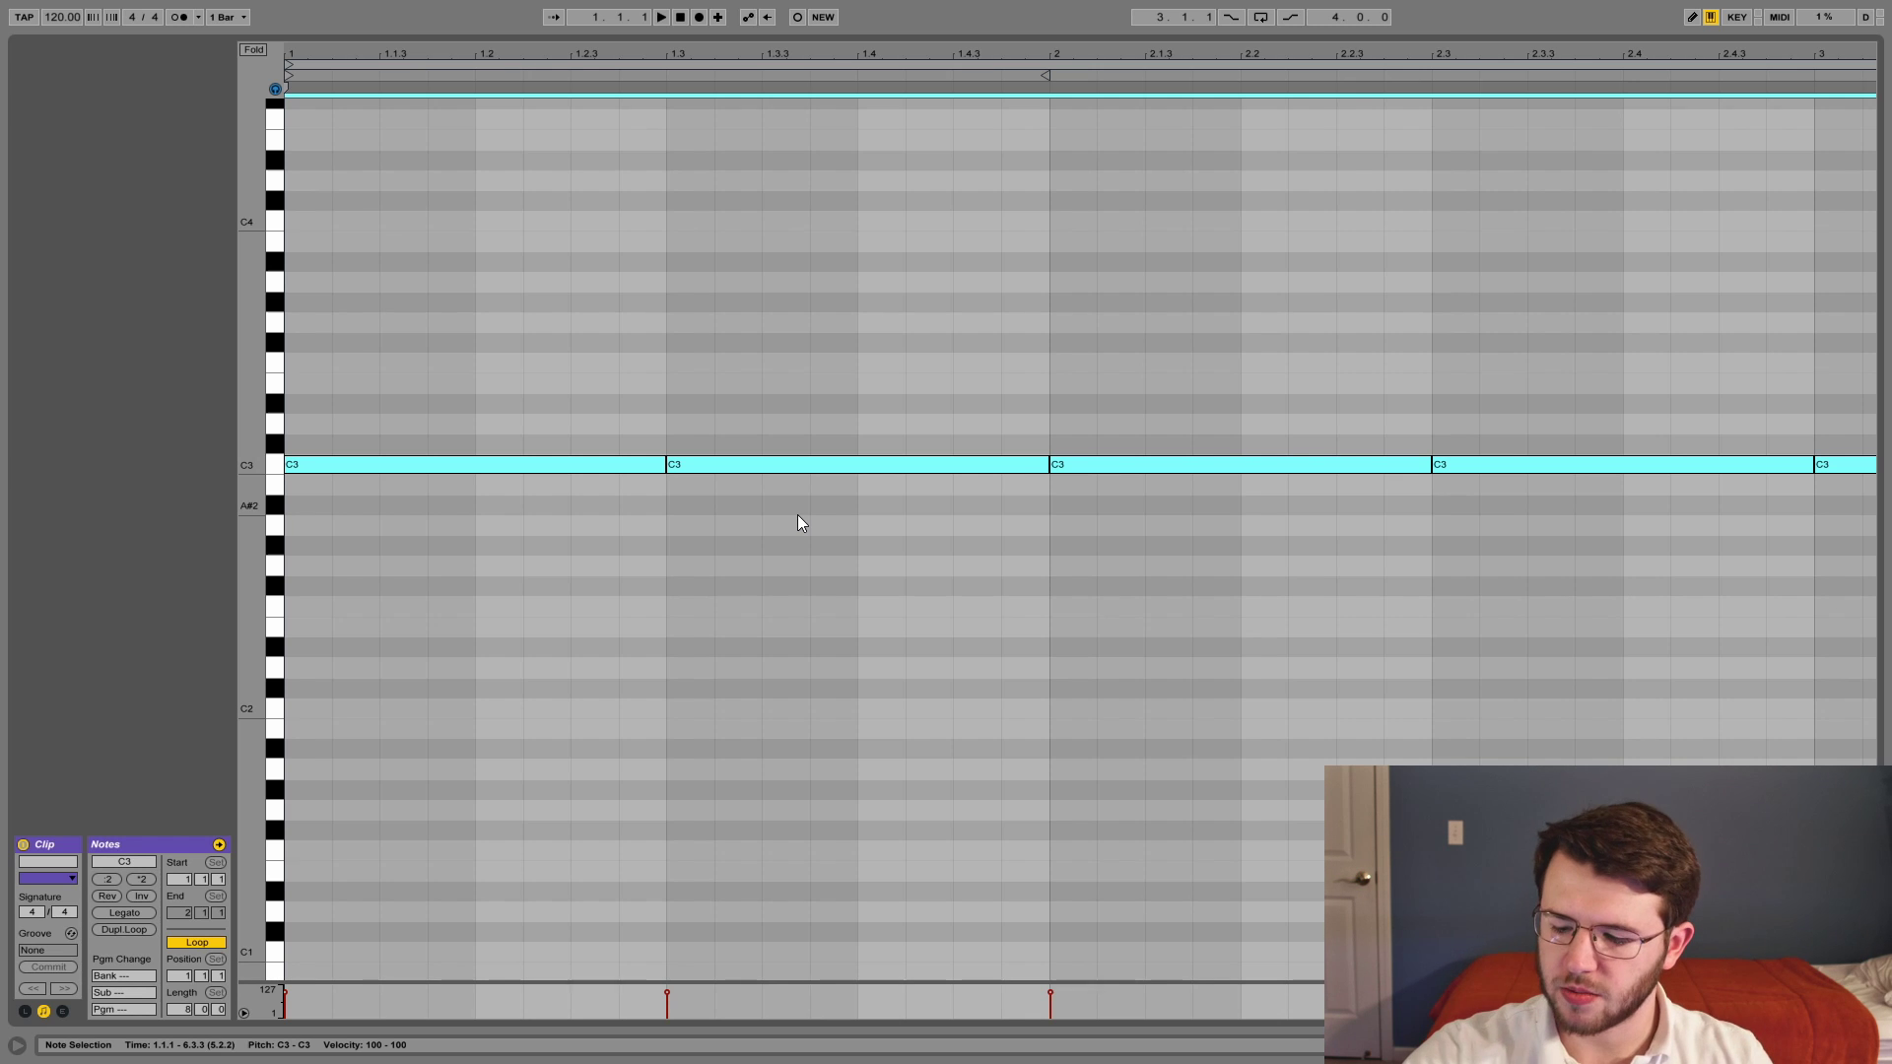
{"action": "key", "text": "plus"}
{"action": "key", "text": "minus"}
{"action": "key", "text": "minus"}
{"action": "key", "text": "minus"}
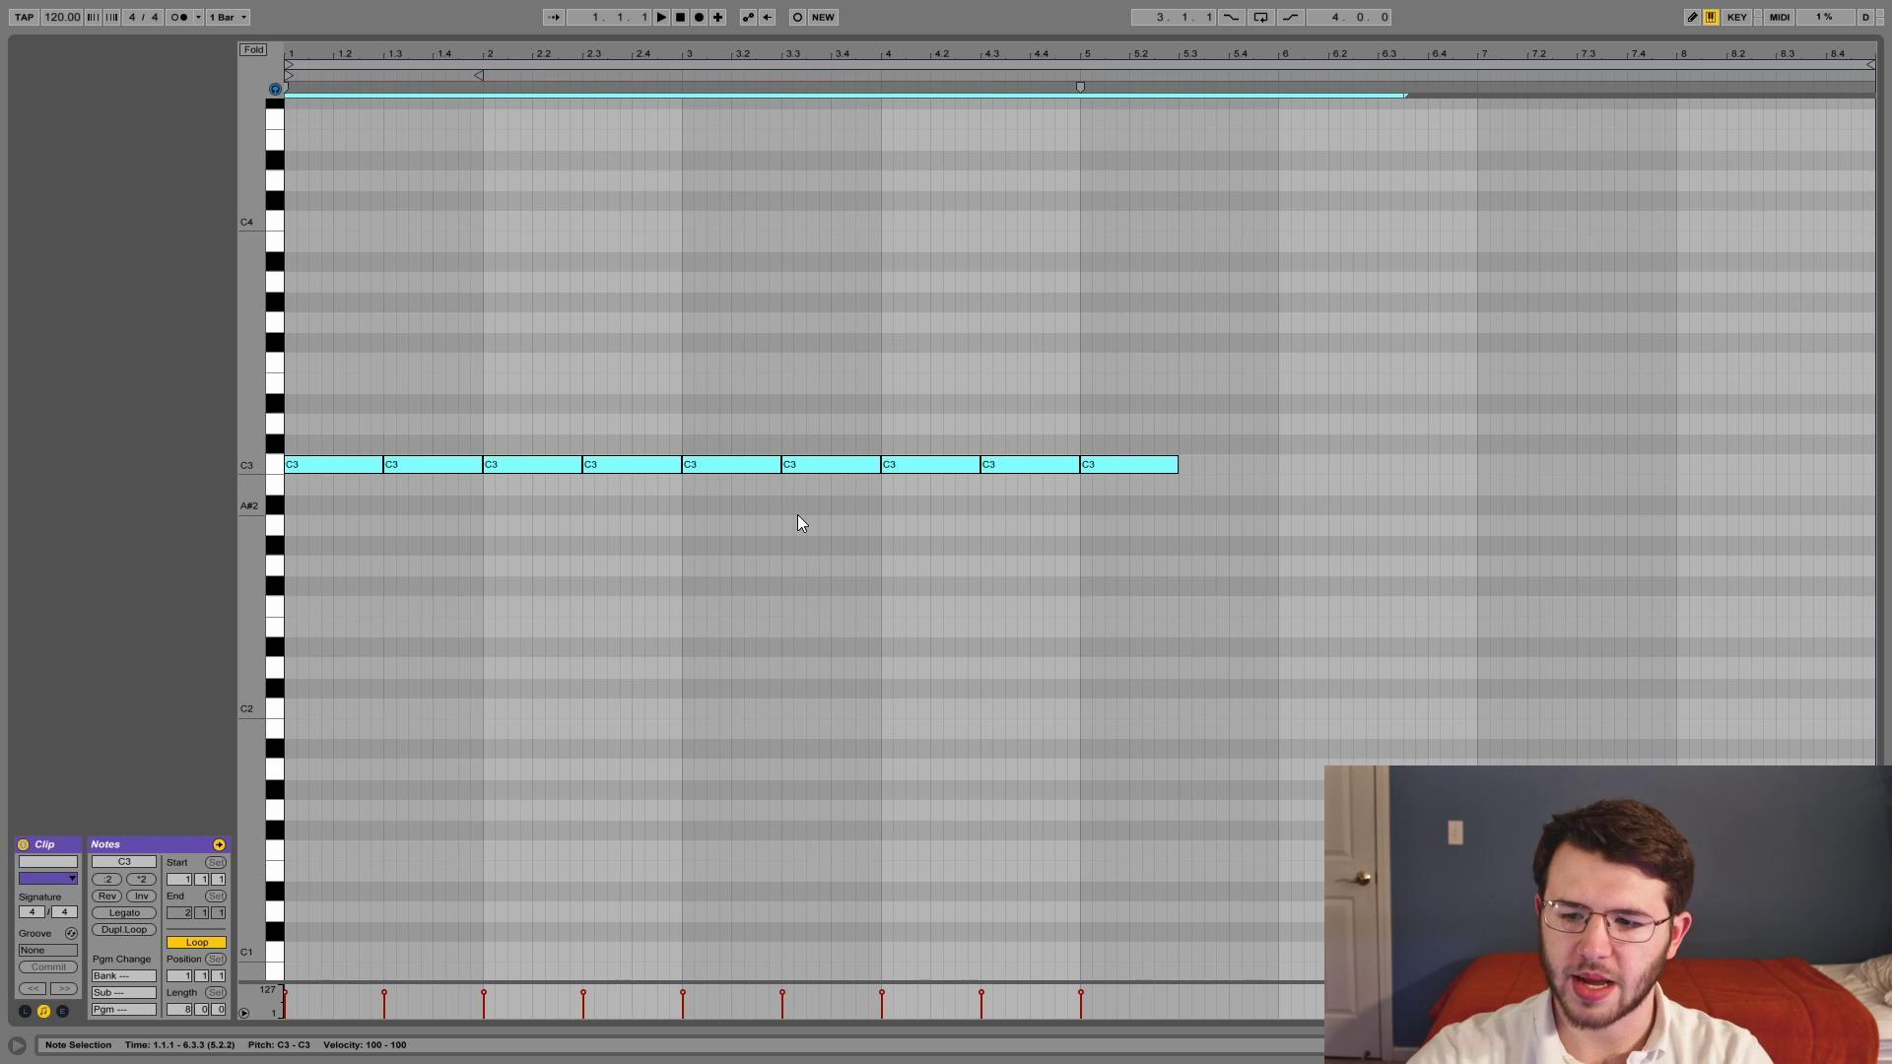
{"action": "key", "text": "plus"}
{"action": "key", "text": "plus"}
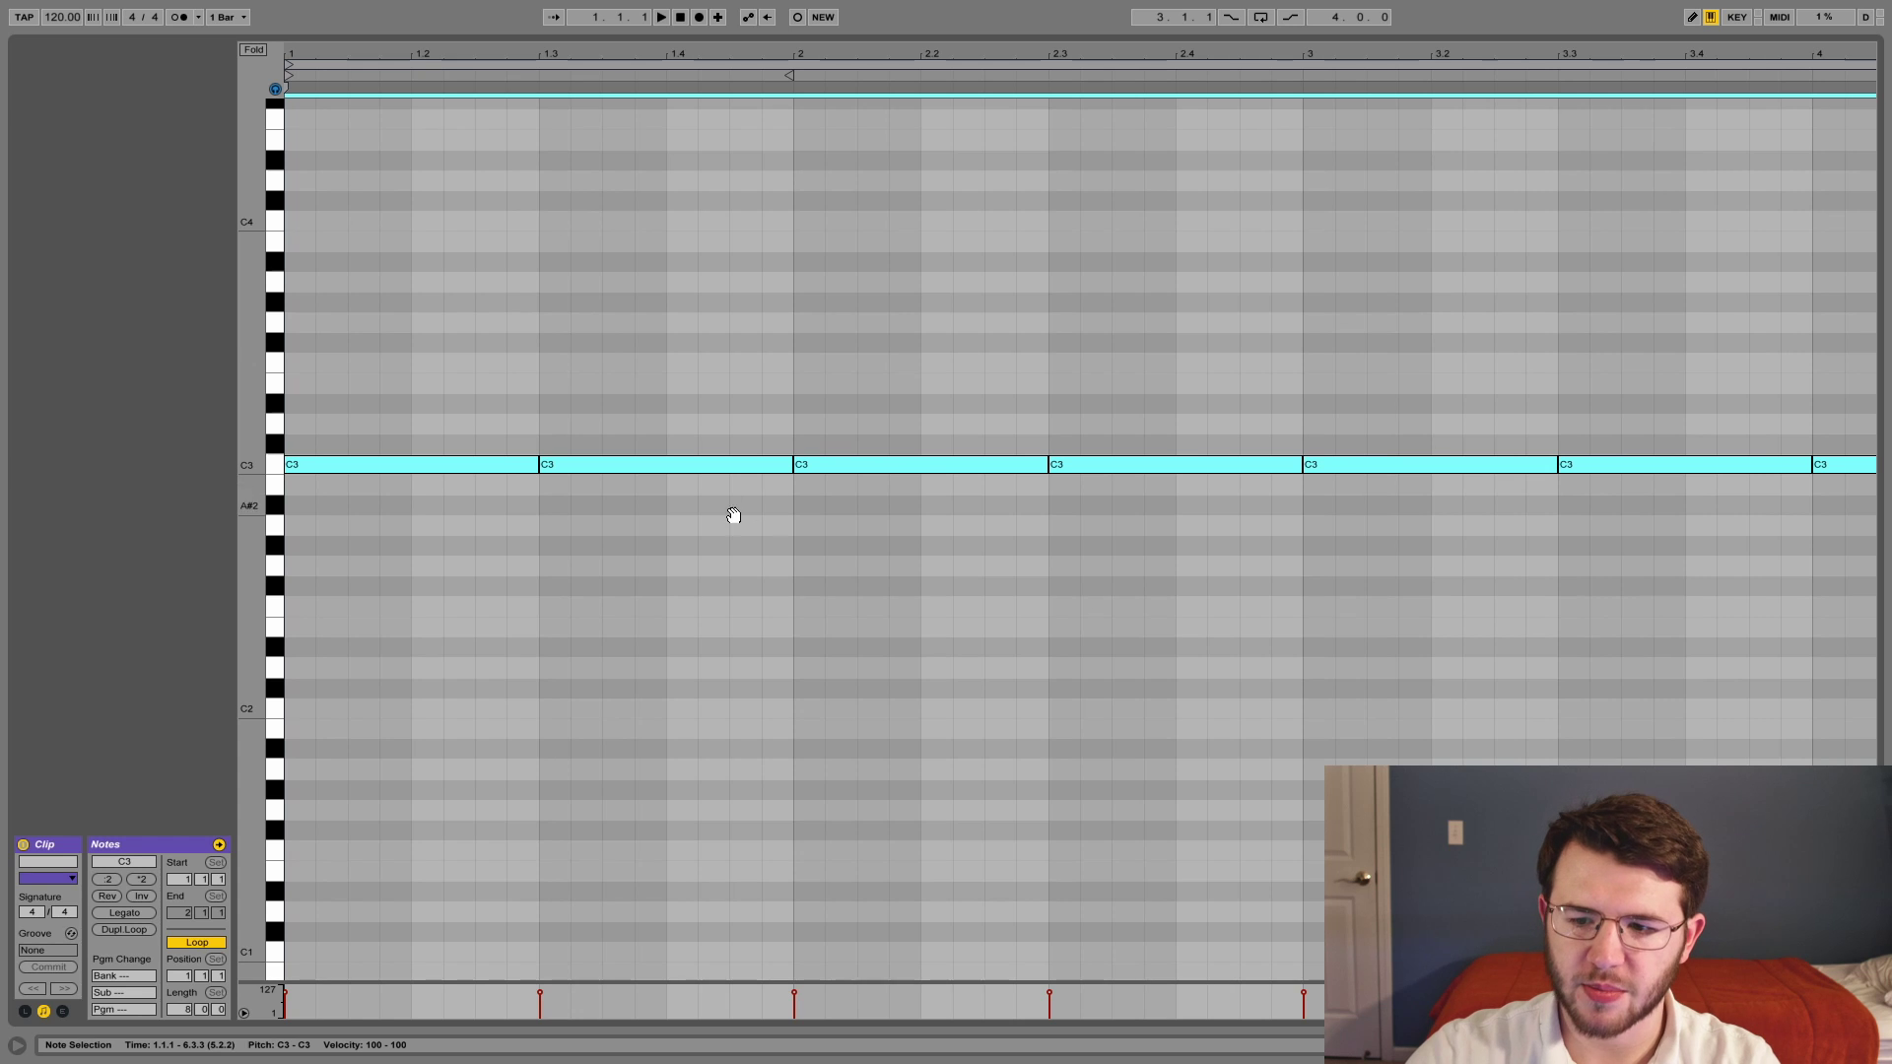
{"action": "left_click_drag", "start_coordinate": [764, 512], "coordinate": [1691, 529]}
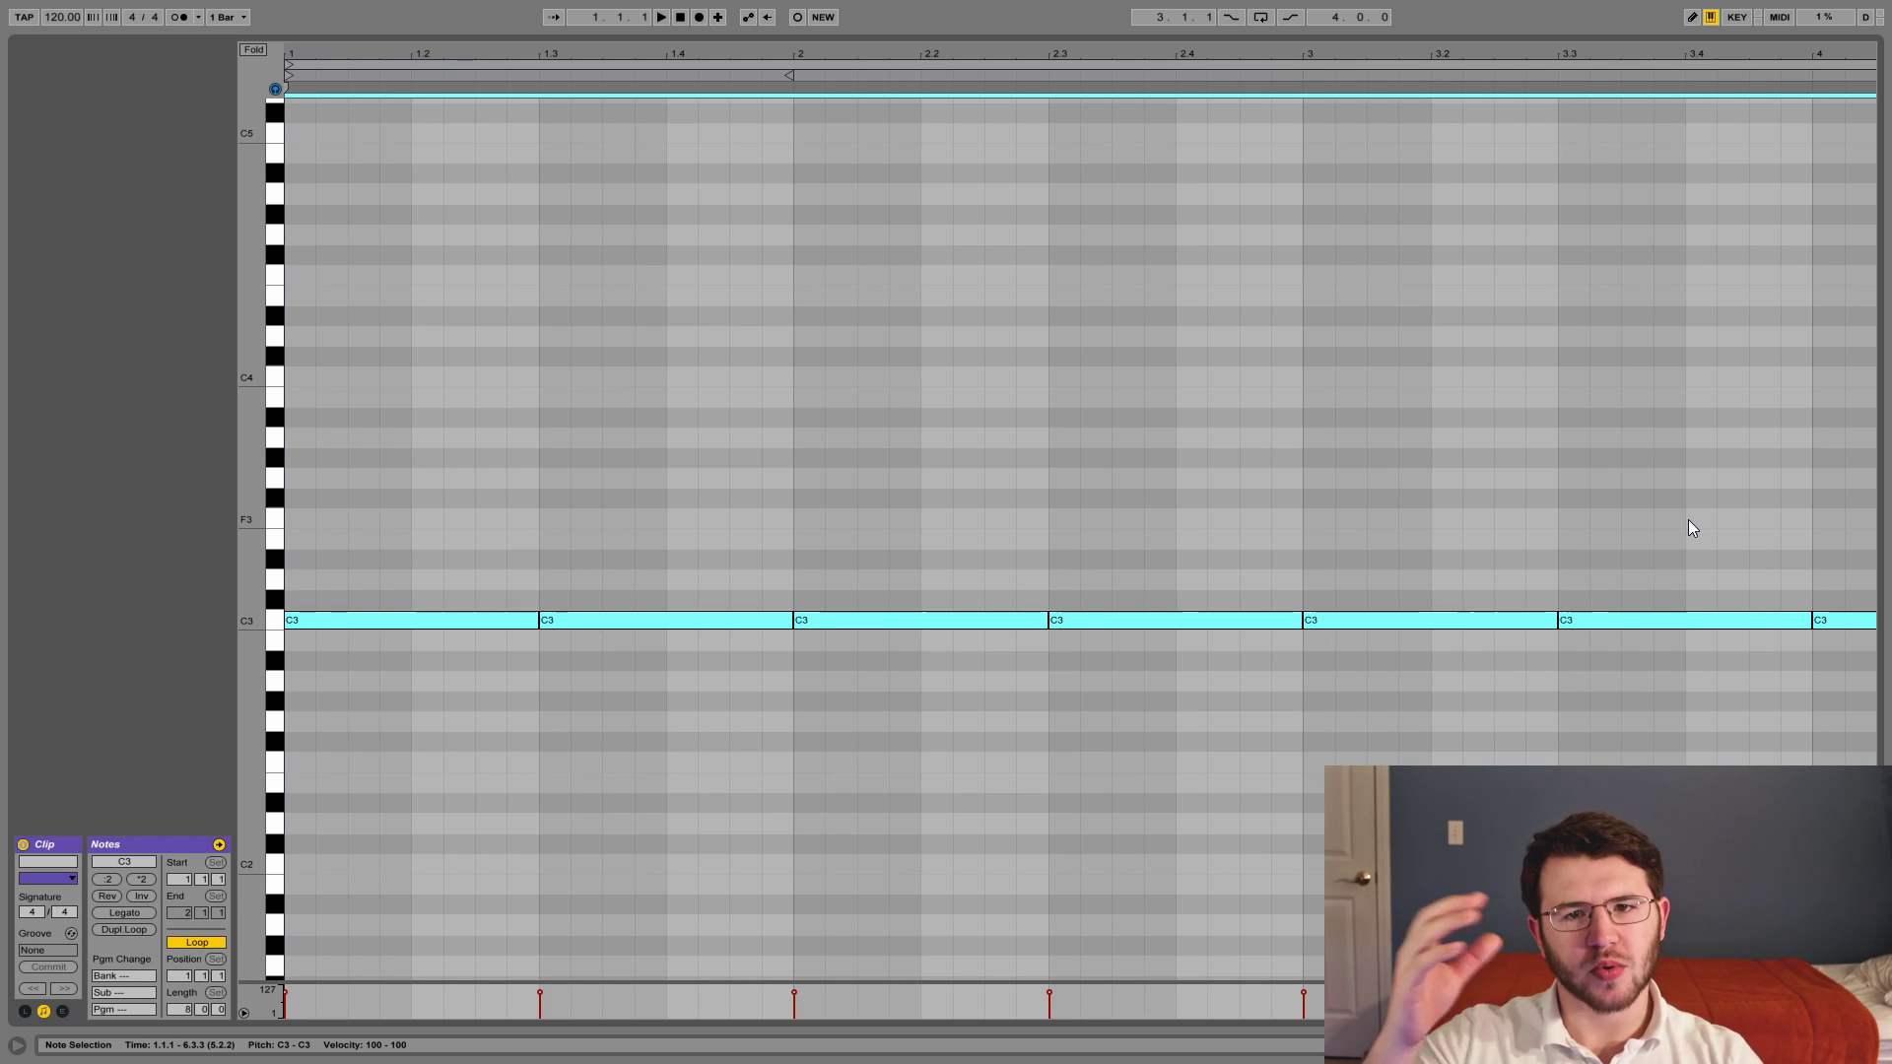
- Copy the four C3 notes in bars 1 and 2 up to F3, A3 and C4 to stack a chord
{"action": "left_click", "coordinate": [1010, 455]}
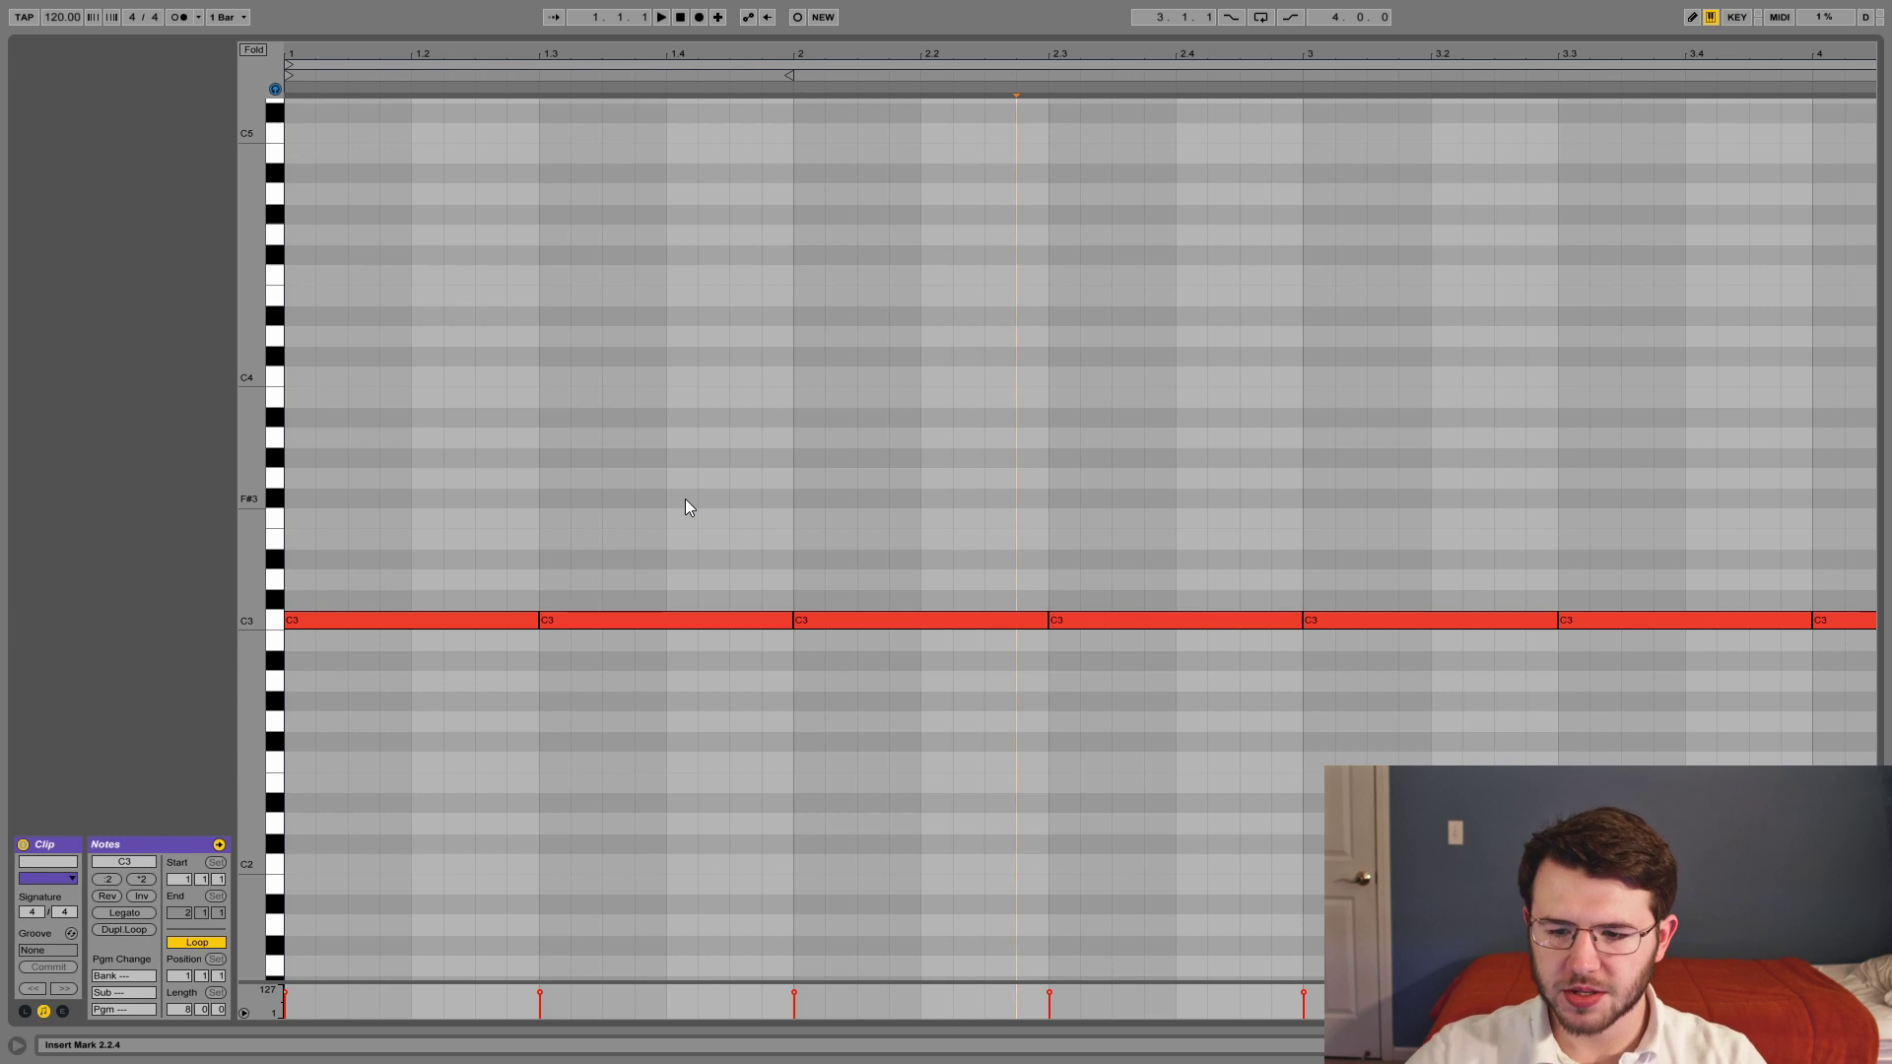
{"action": "left_click_drag", "start_coordinate": [410, 466], "coordinate": [1273, 760]}
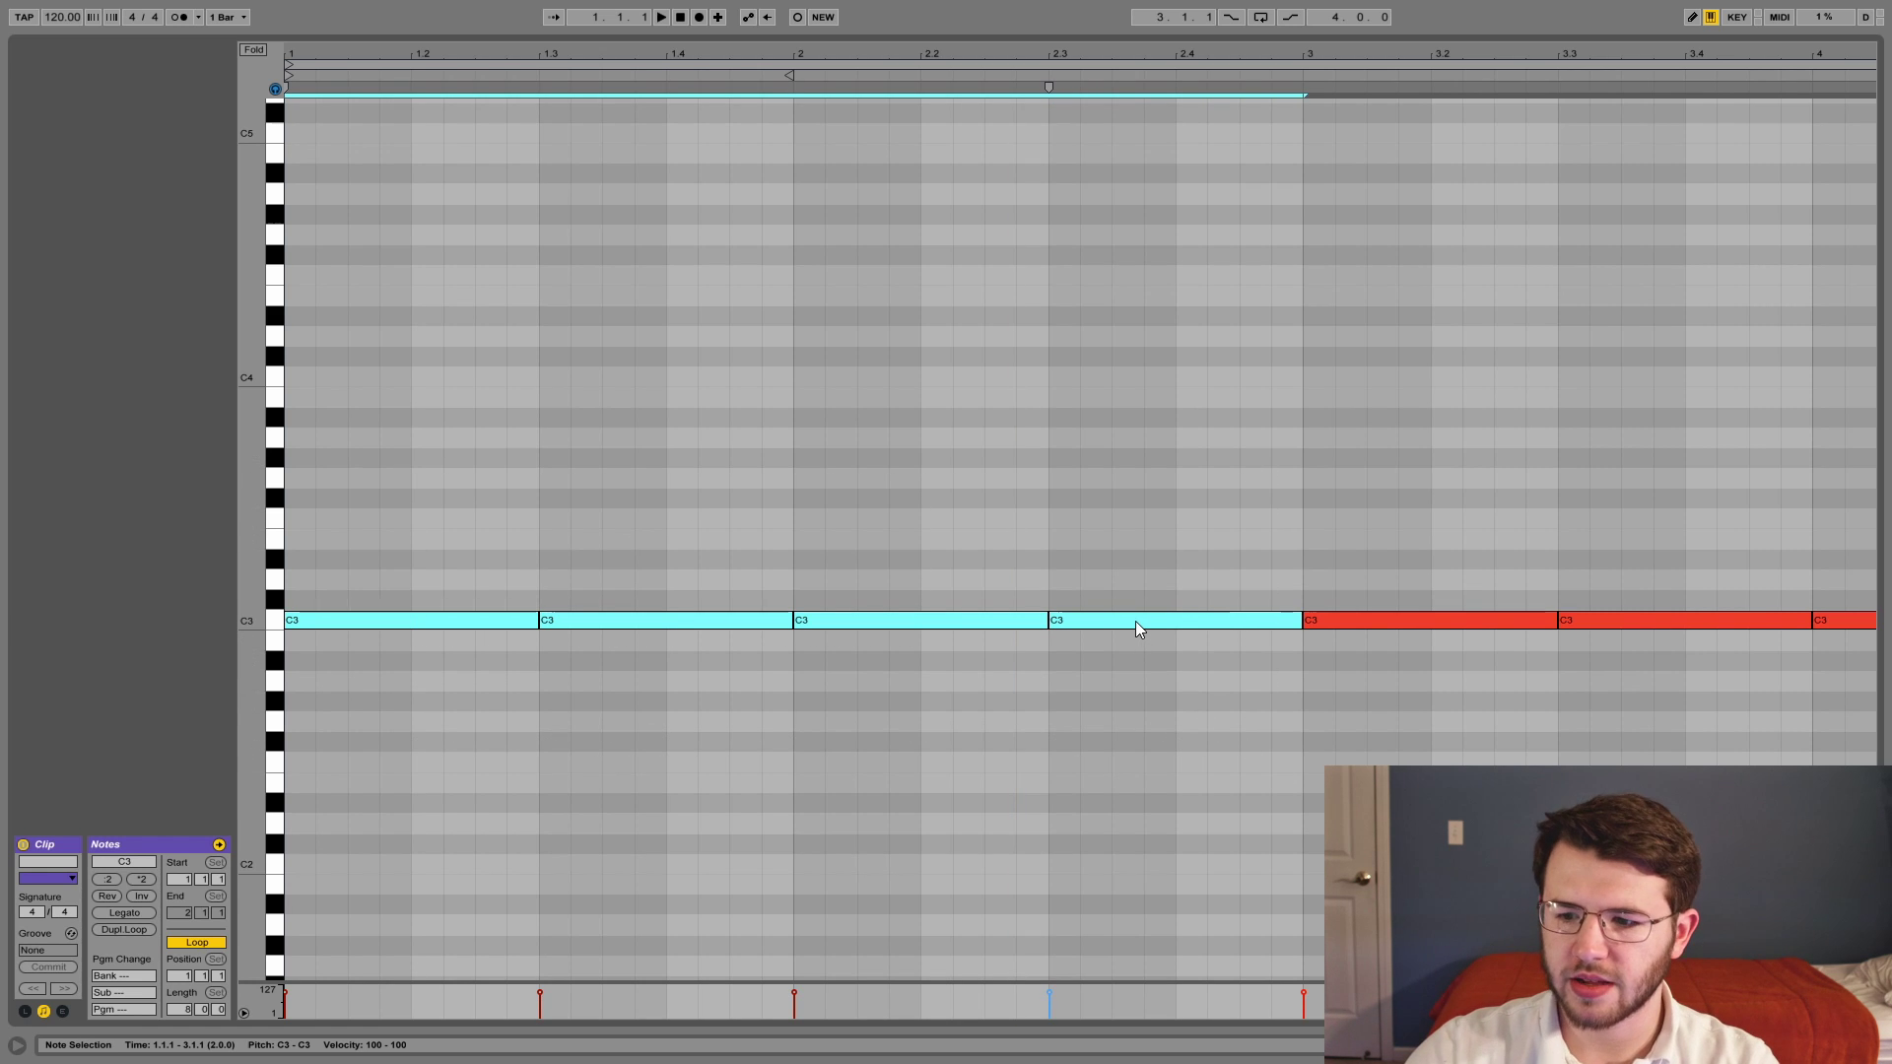
{"action": "left_click_drag", "start_coordinate": [1135, 621], "coordinate": [1116, 382]}
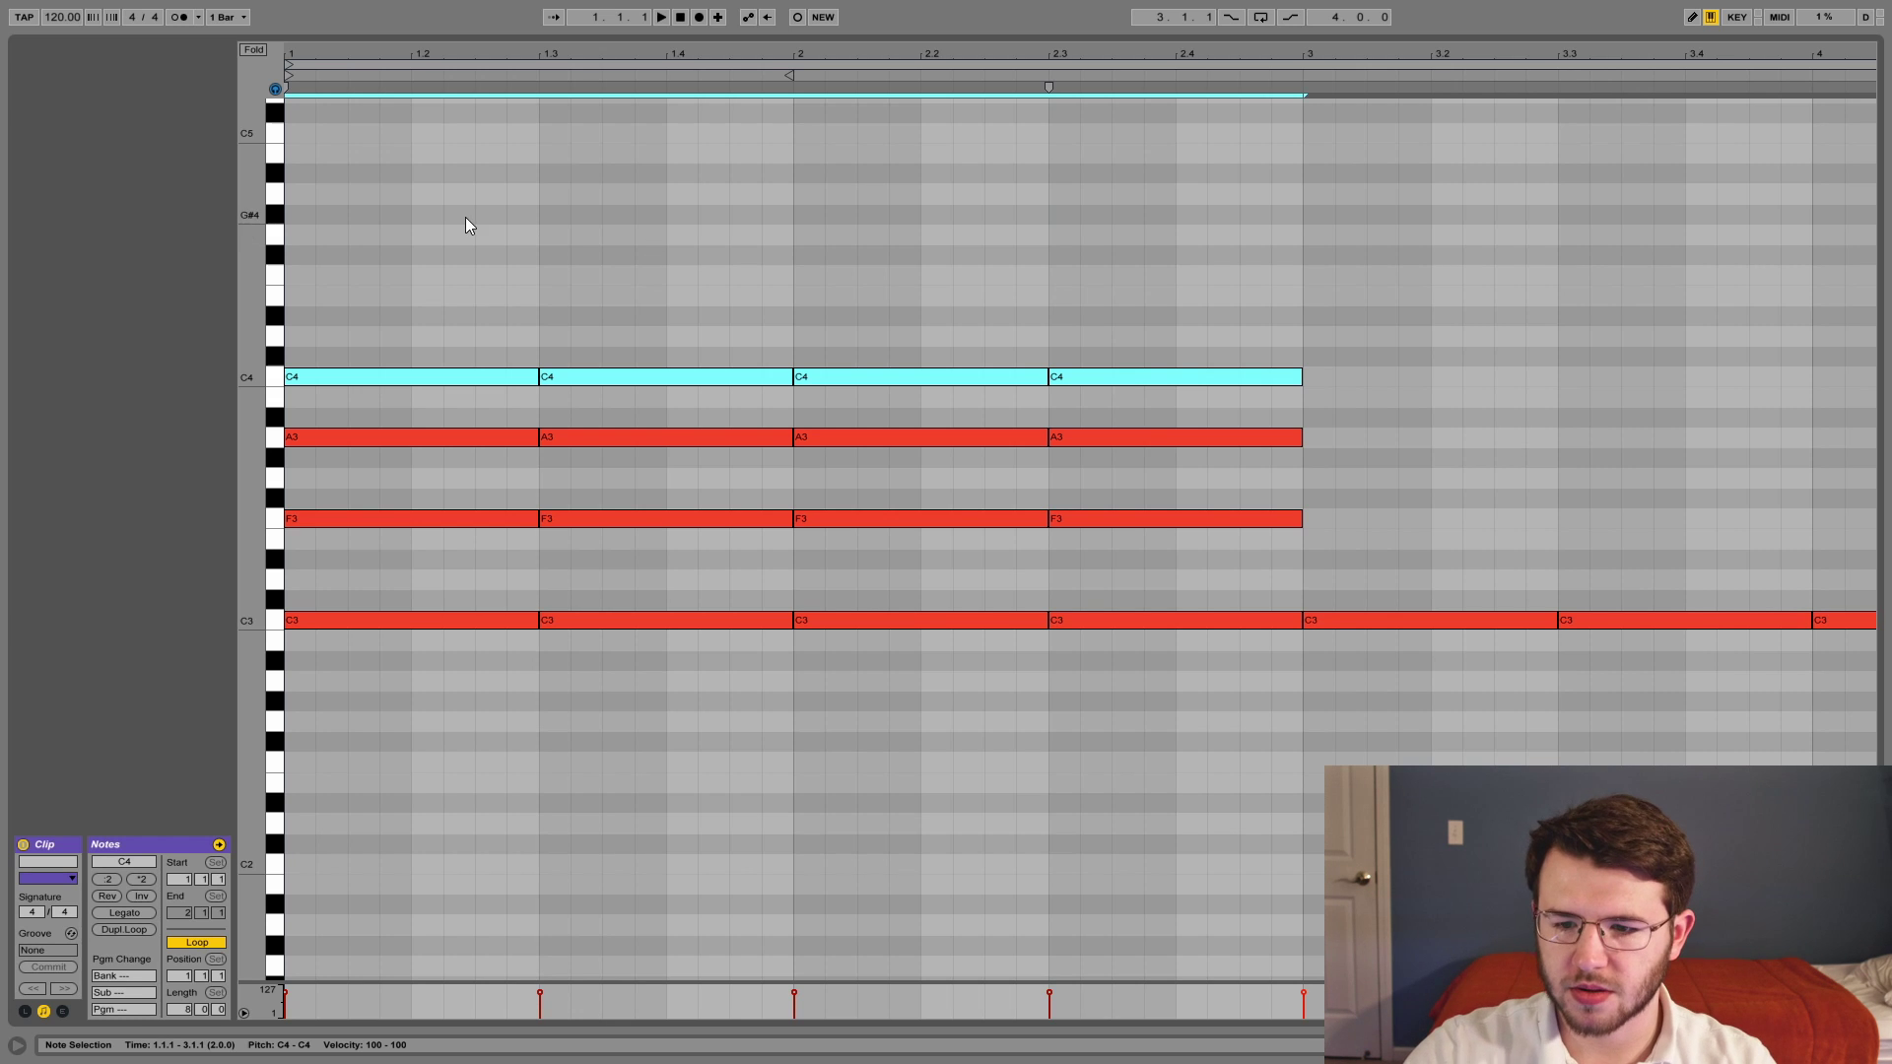
- Try moving the first C4 note of the chord down to E3, and undo the move
{"action": "left_click_drag", "start_coordinate": [465, 216], "coordinate": [414, 640]}
{"action": "left_click", "coordinate": [759, 724]}
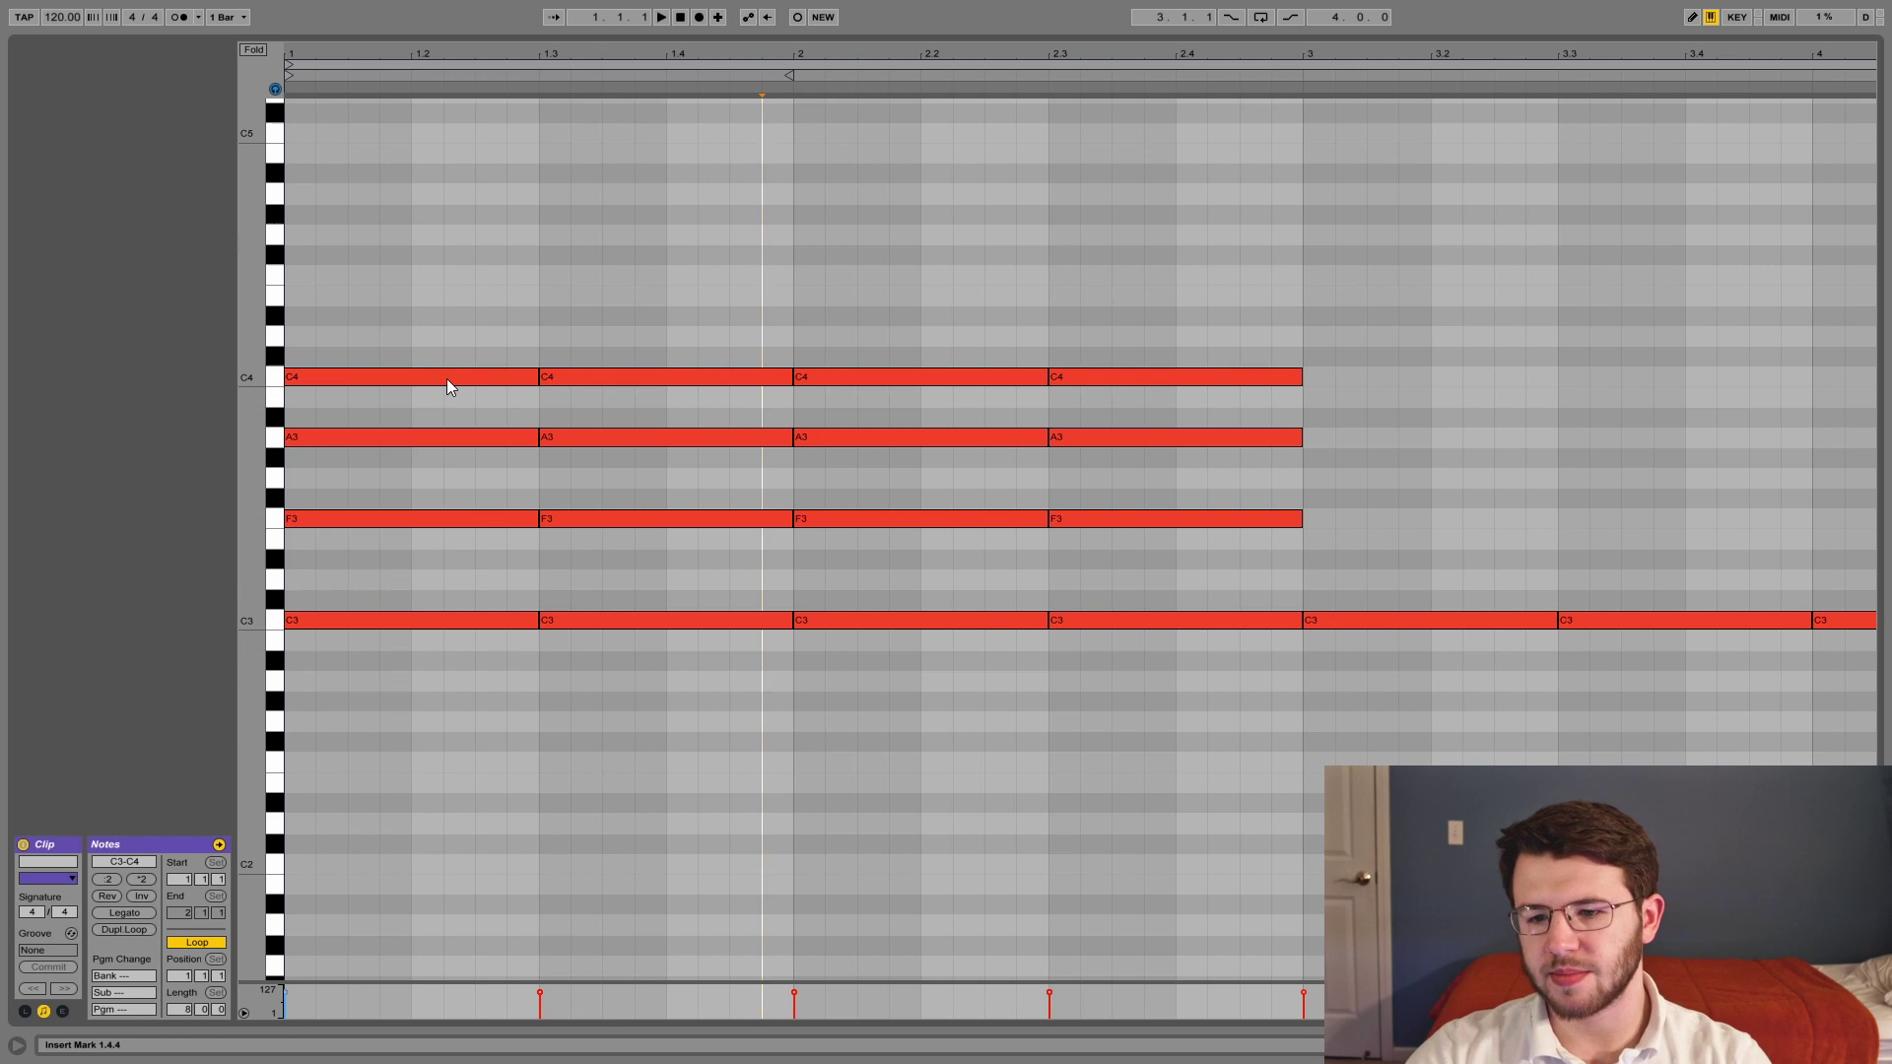
{"action": "left_click_drag", "start_coordinate": [447, 378], "coordinate": [467, 538]}
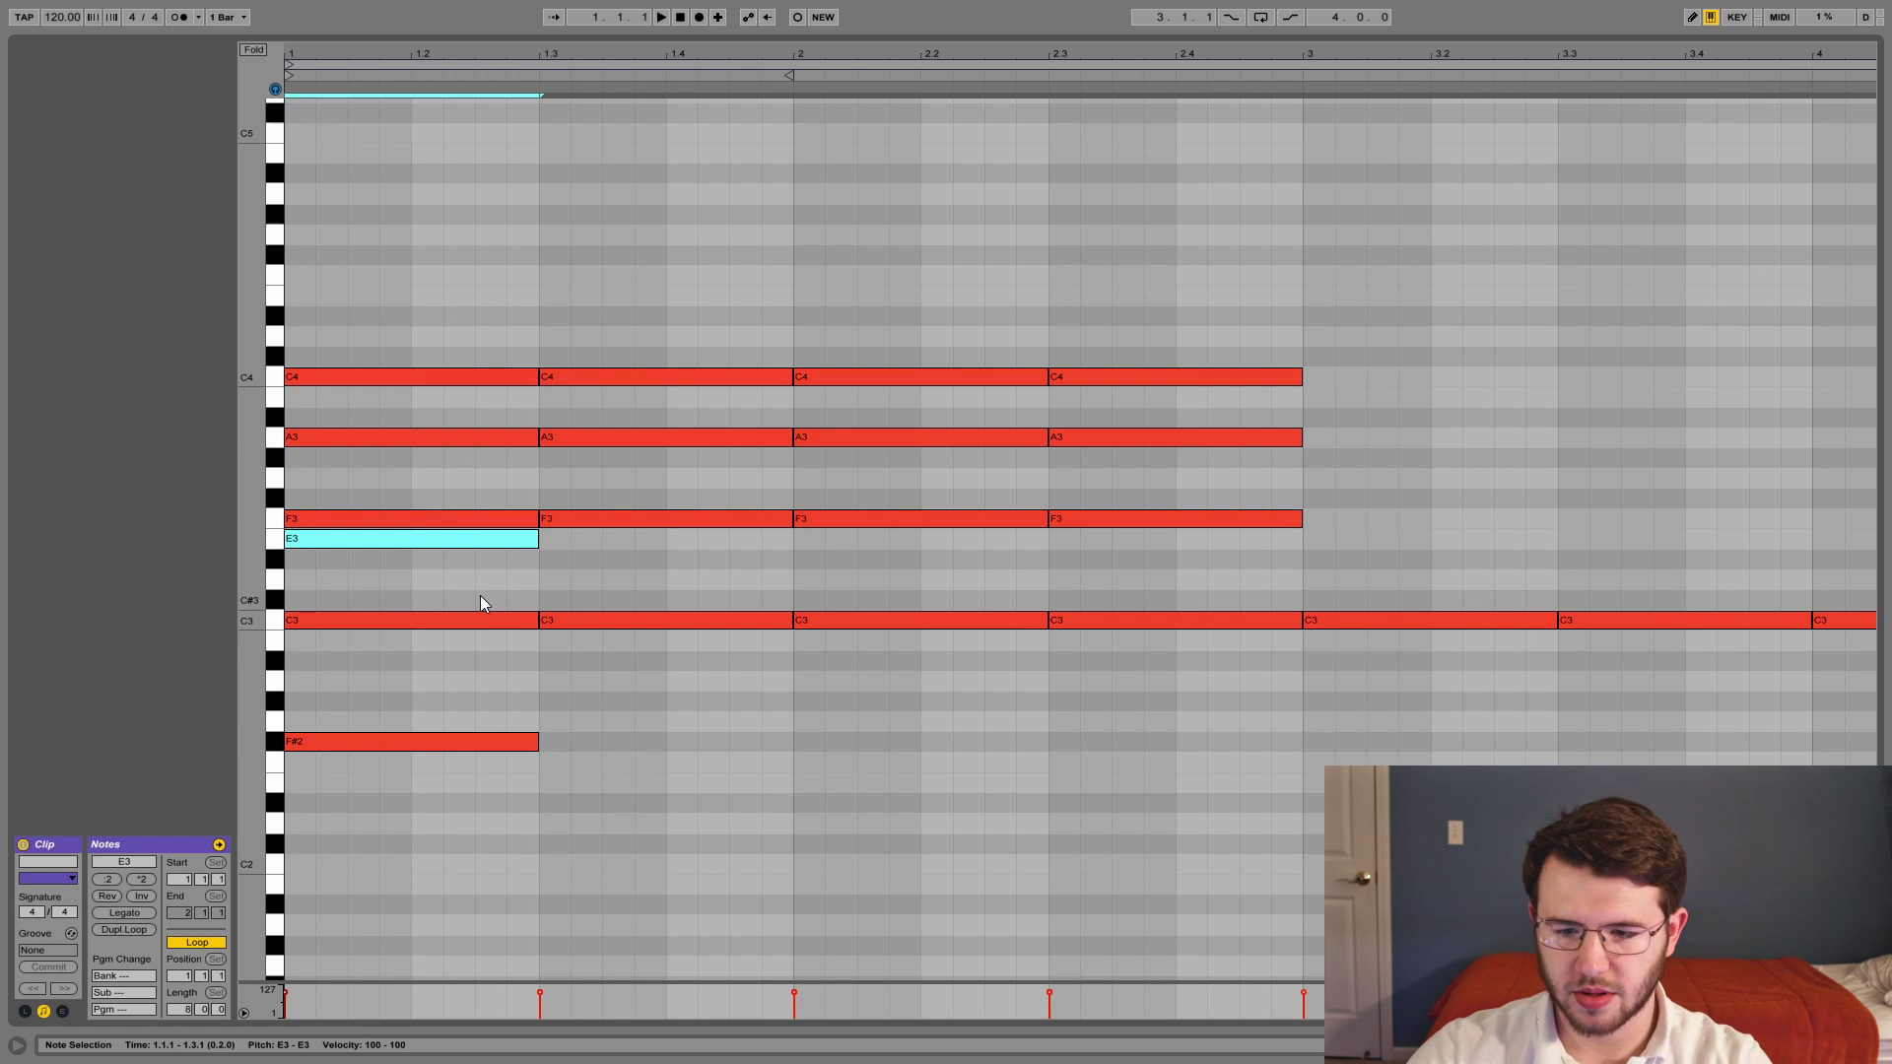
{"action": "key", "text": "ctrl+z"}
{"action": "key", "text": "ctrl+z"}
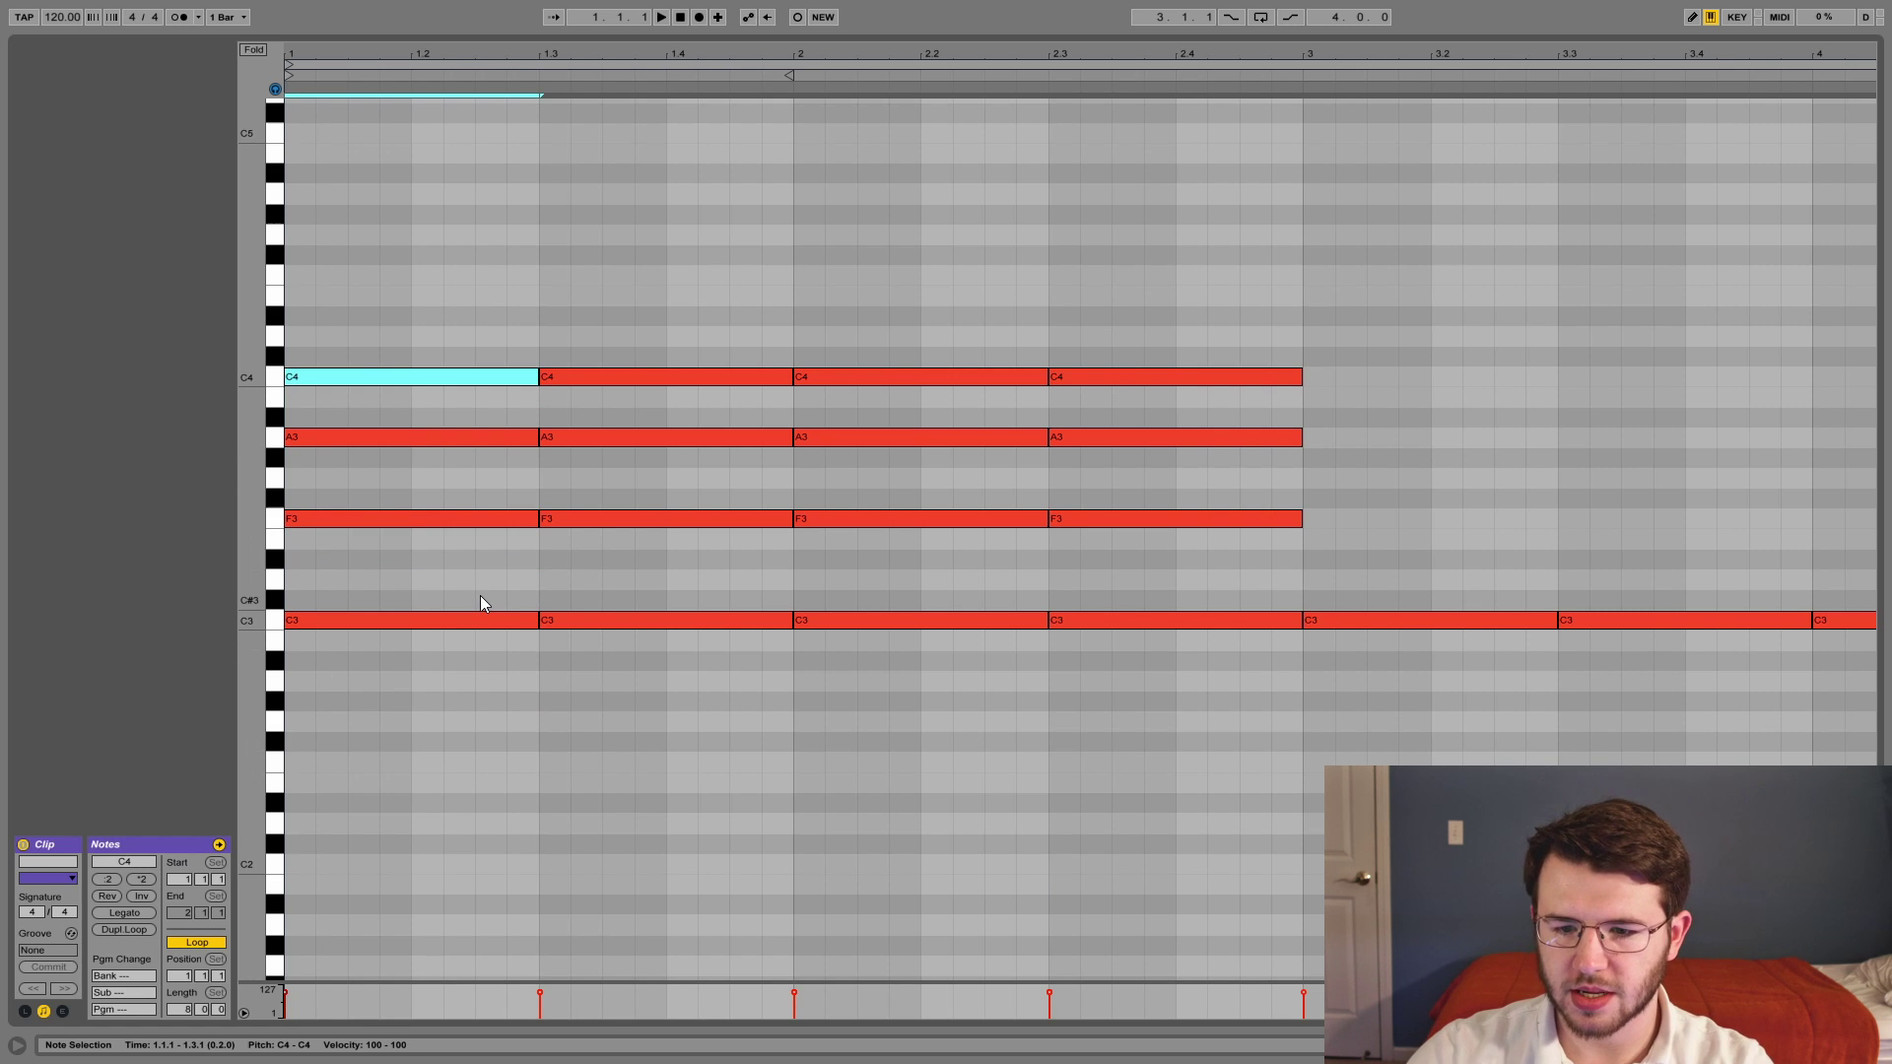
{"action": "left_click", "coordinate": [533, 577]}
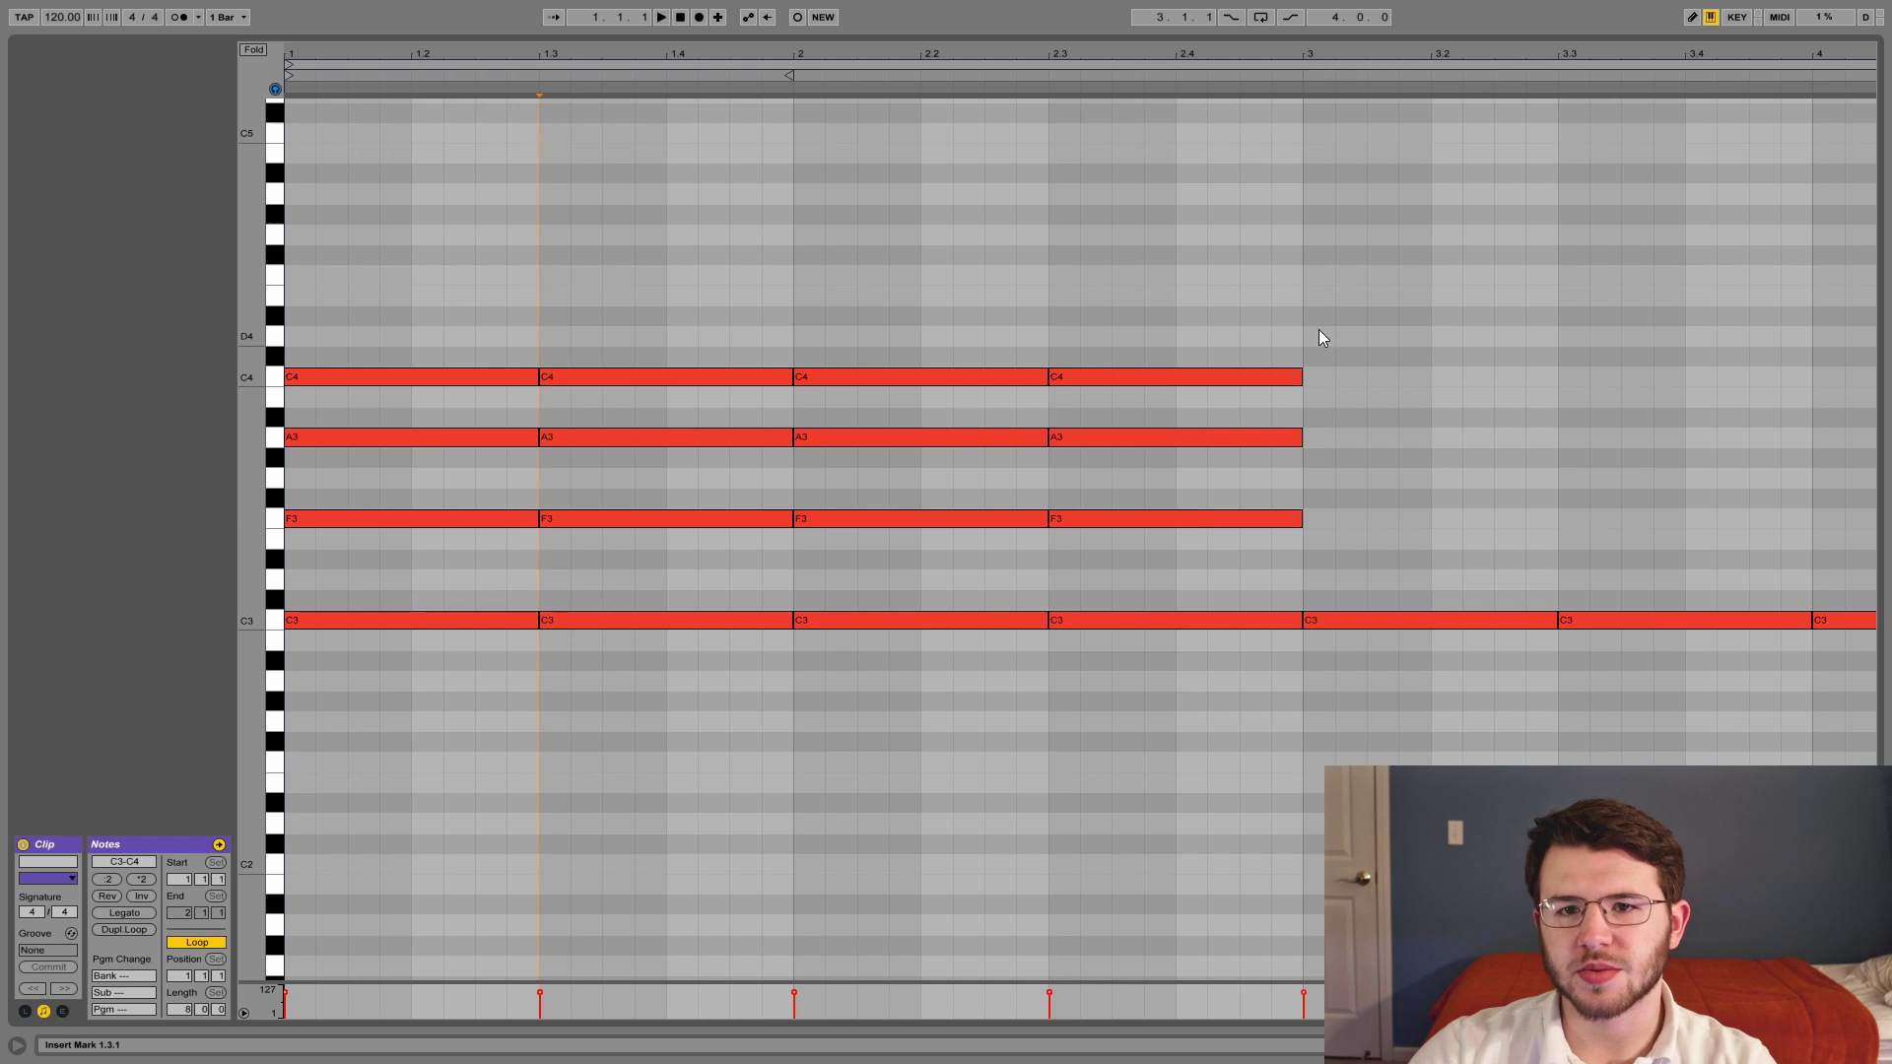
- Shorten all the chord notes in bars 1 and 2 to one beat each
{"action": "left_click_drag", "start_coordinate": [1449, 291], "coordinate": [382, 379]}
{"action": "left_click", "coordinate": [1367, 473]}
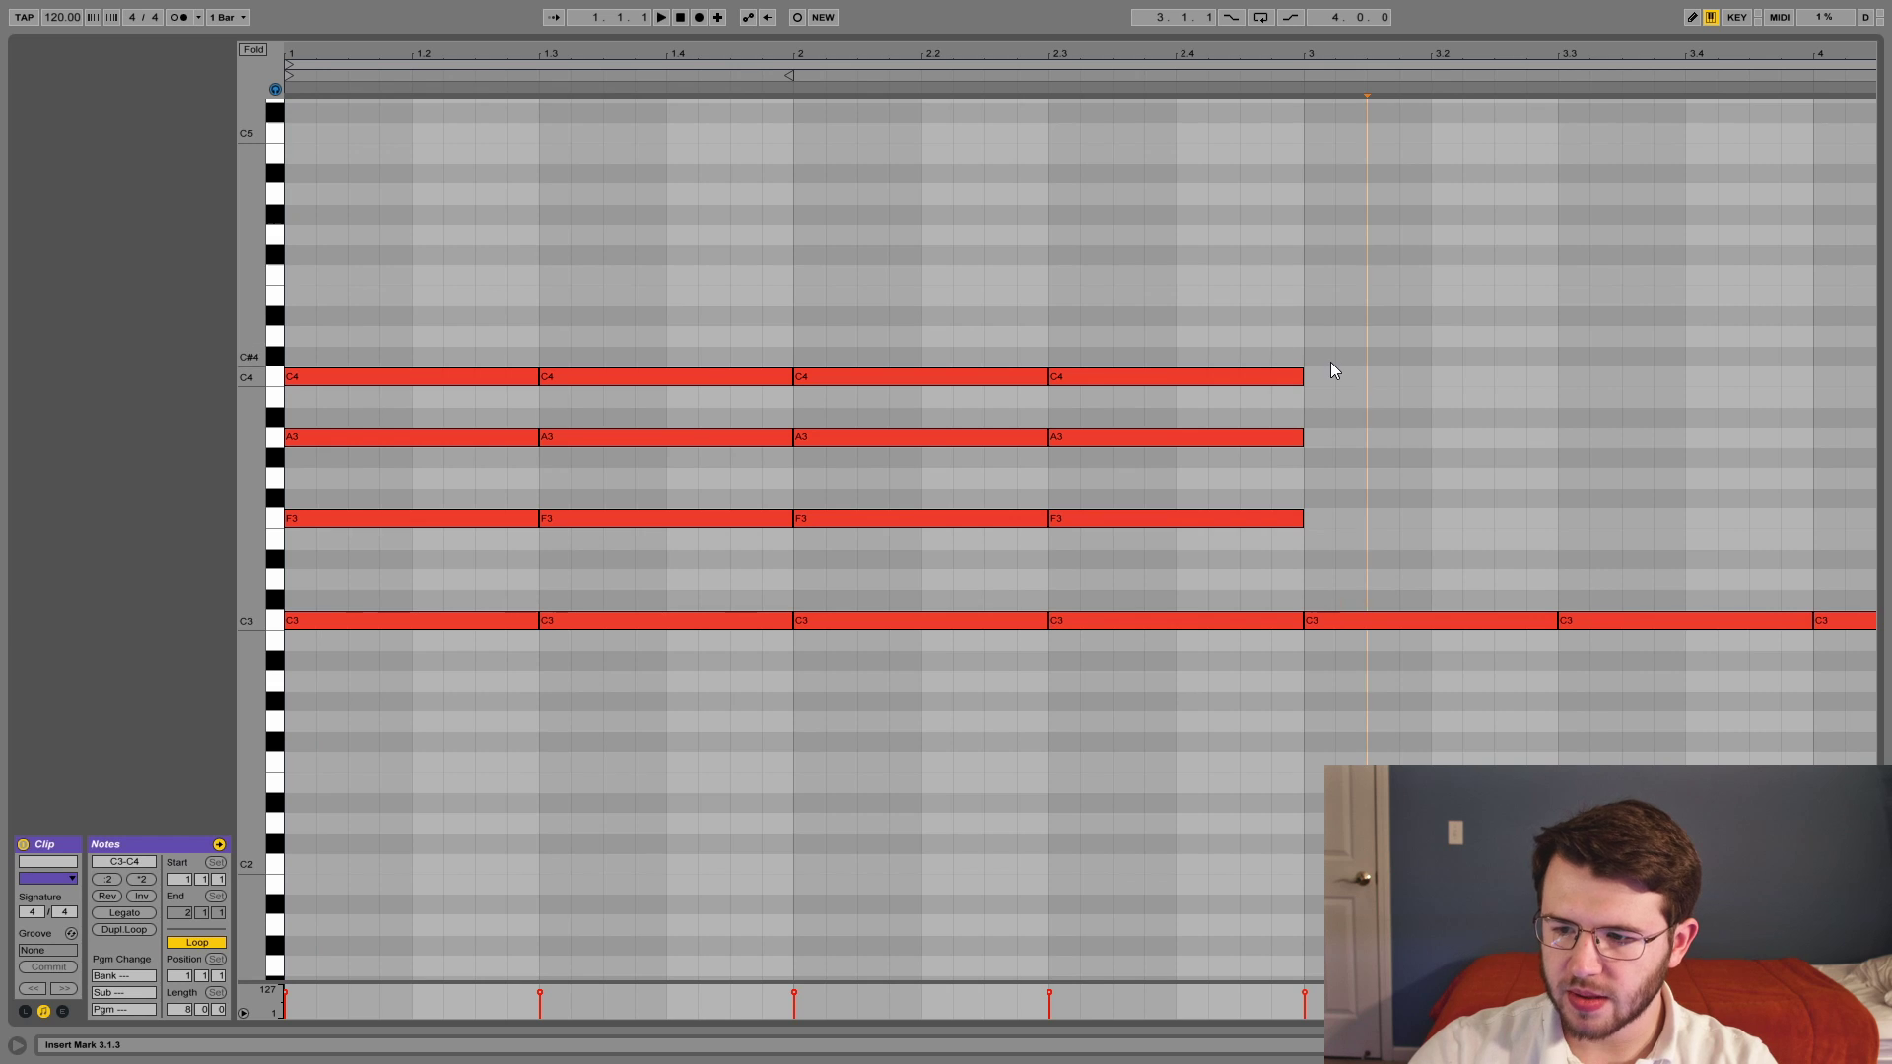
{"action": "left_click_drag", "start_coordinate": [1292, 313], "coordinate": [364, 716]}
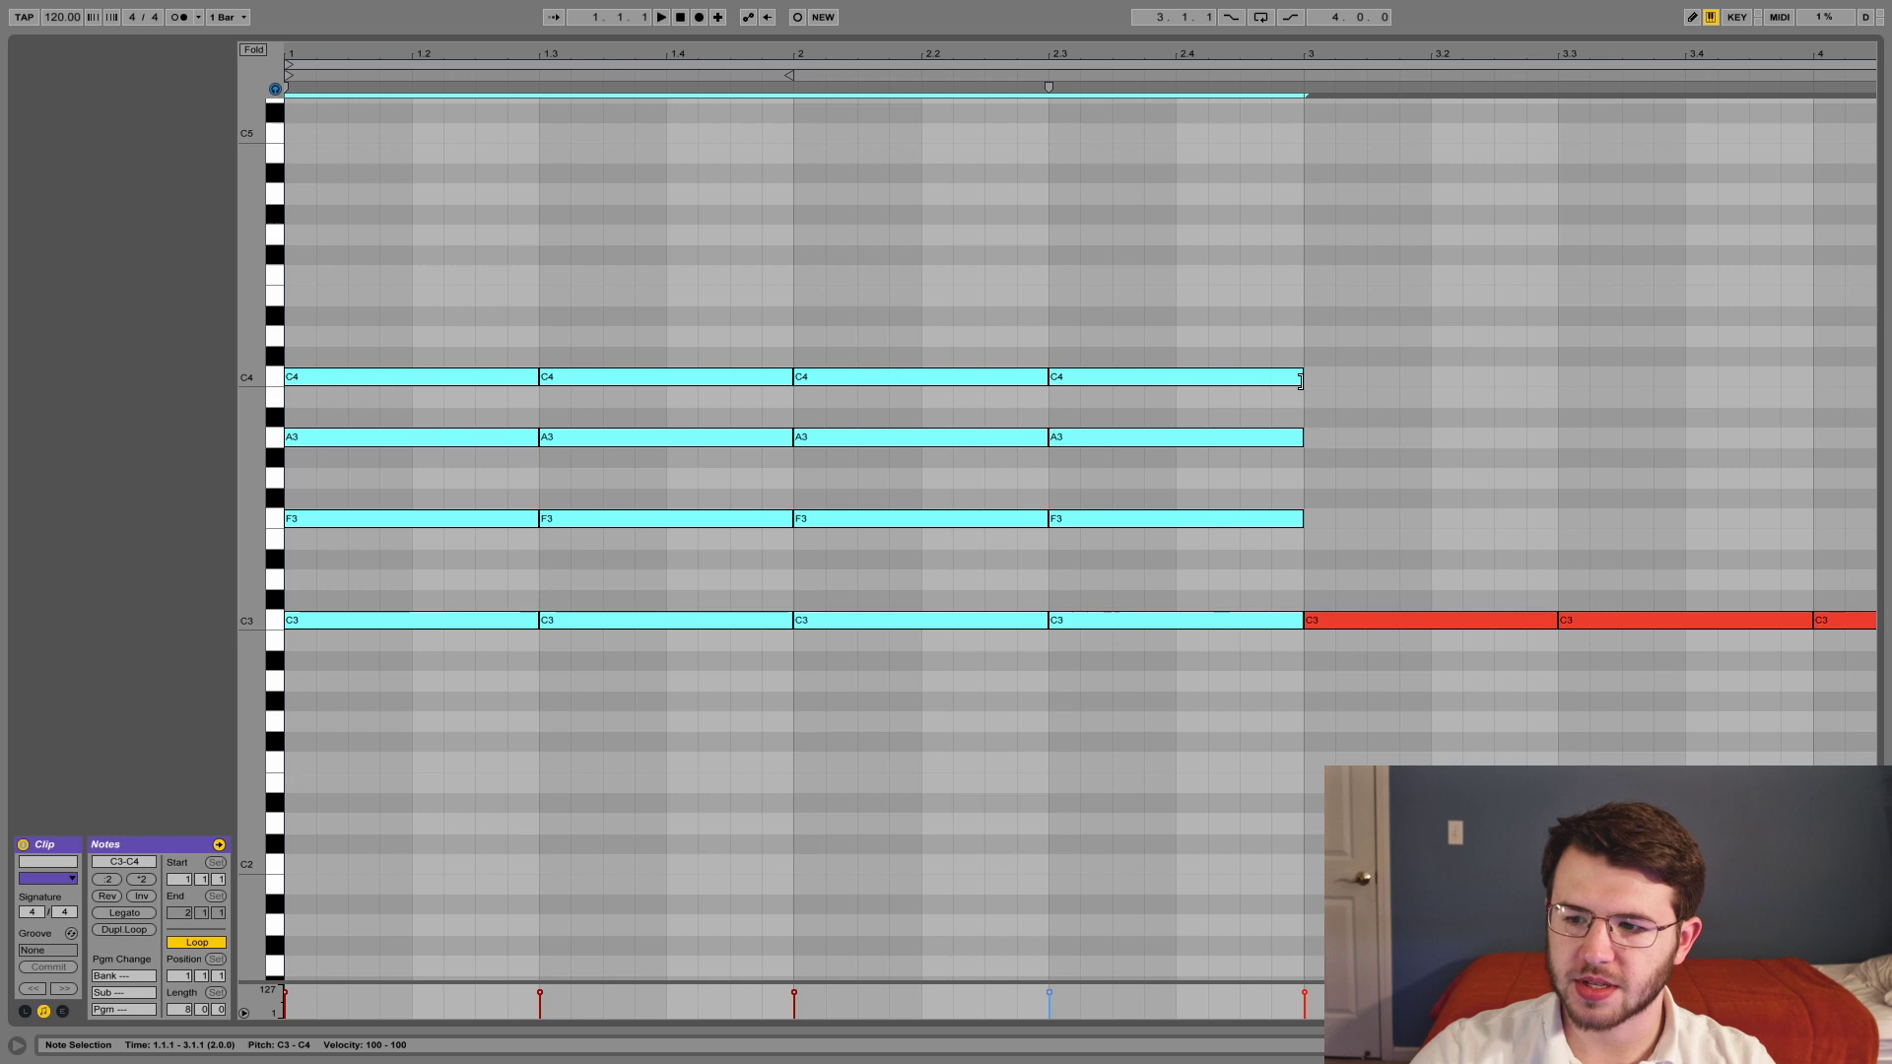
{"action": "left_click_drag", "start_coordinate": [1295, 377], "coordinate": [1179, 388]}
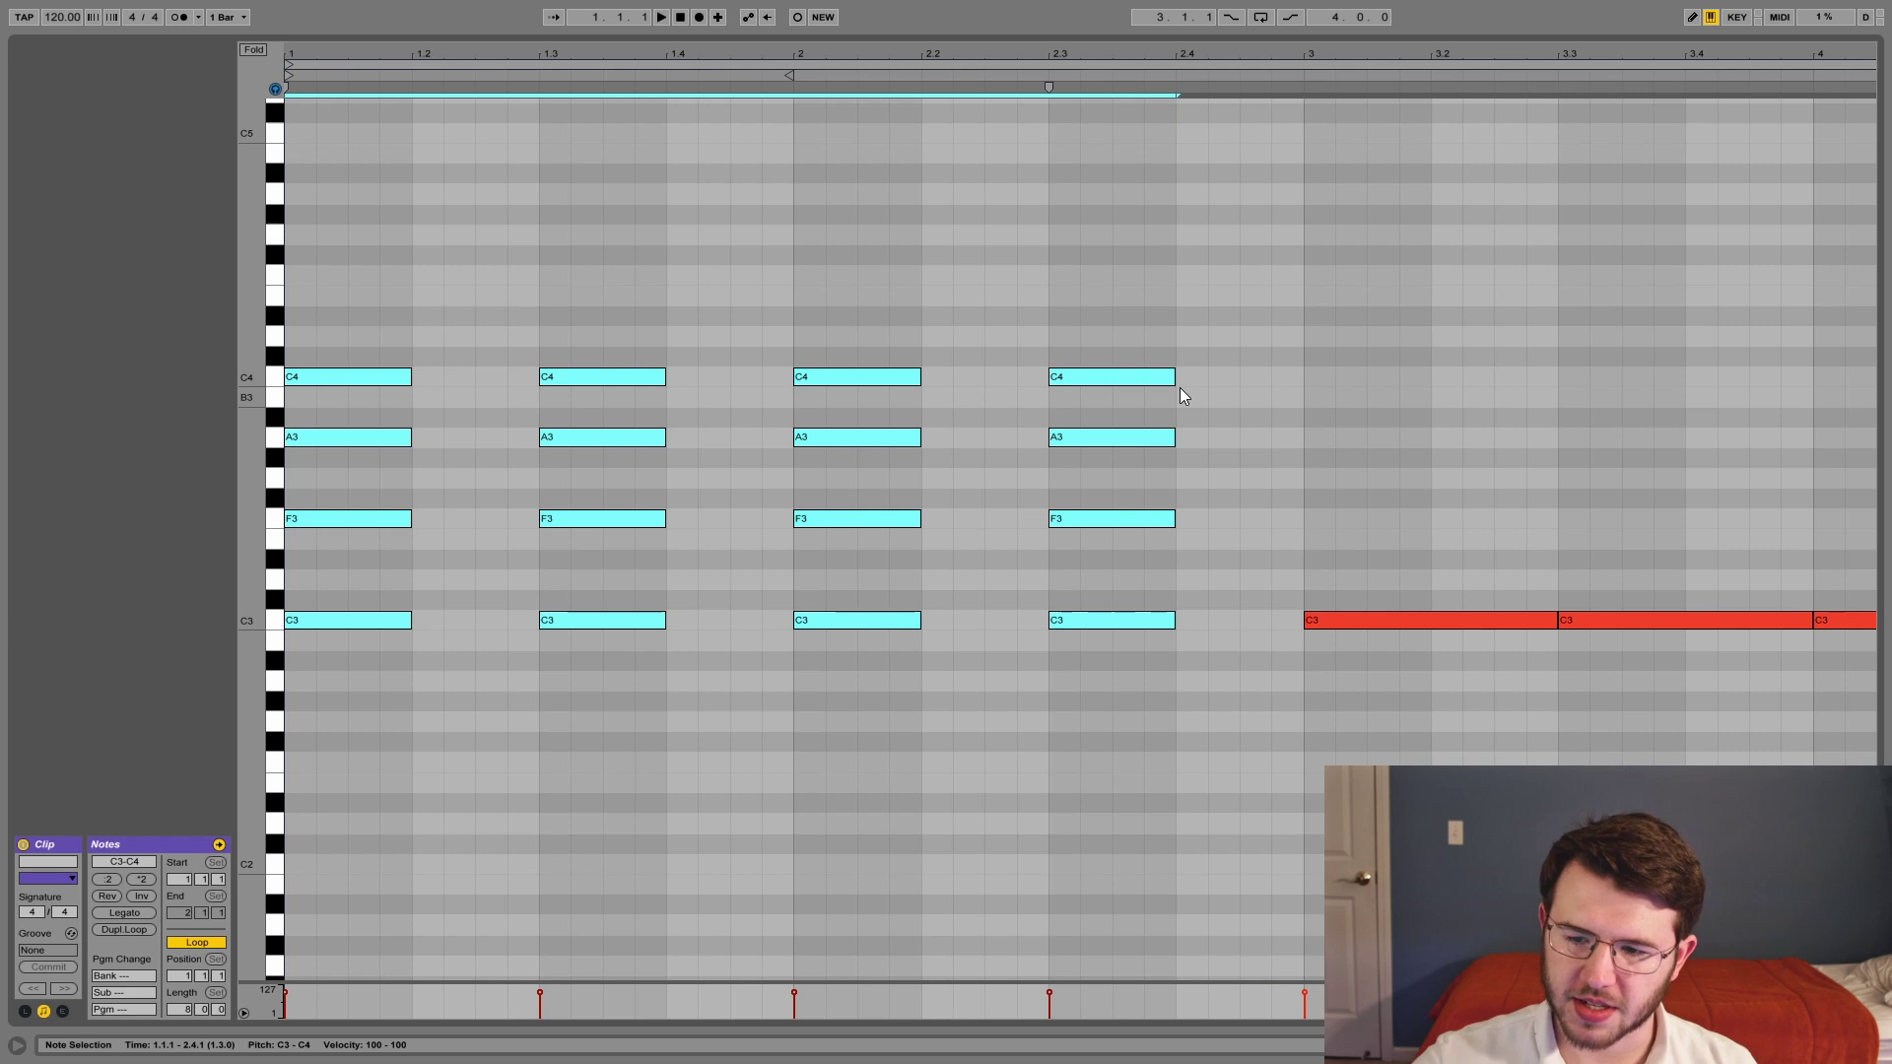
{"action": "left_click", "coordinate": [1180, 387]}
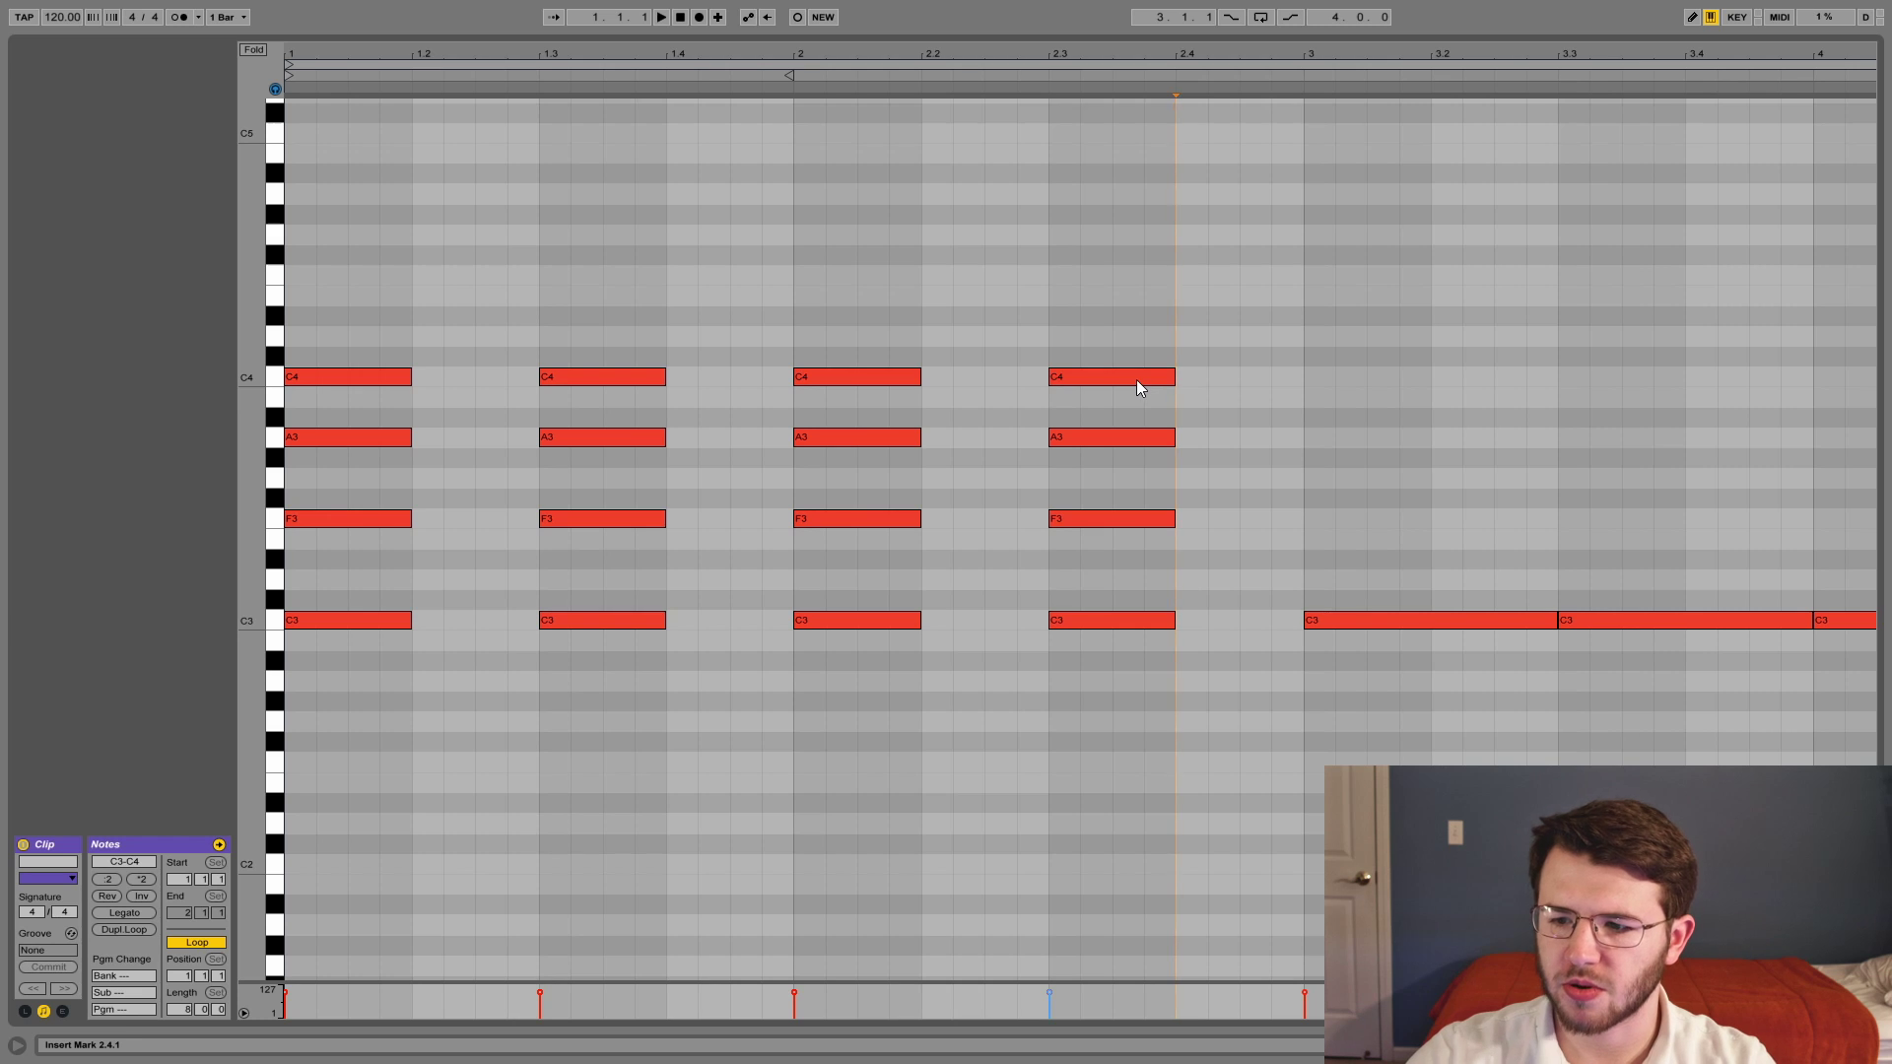
- Combine the A3, F3 and C3 notes at 2.1 with the C4 and F3 notes at 2.3 in one selection, and clear it
{"action": "left_click", "coordinate": [1137, 380]}
{"action": "left_click", "coordinate": [877, 422]}
{"action": "left_click", "coordinate": [847, 436]}
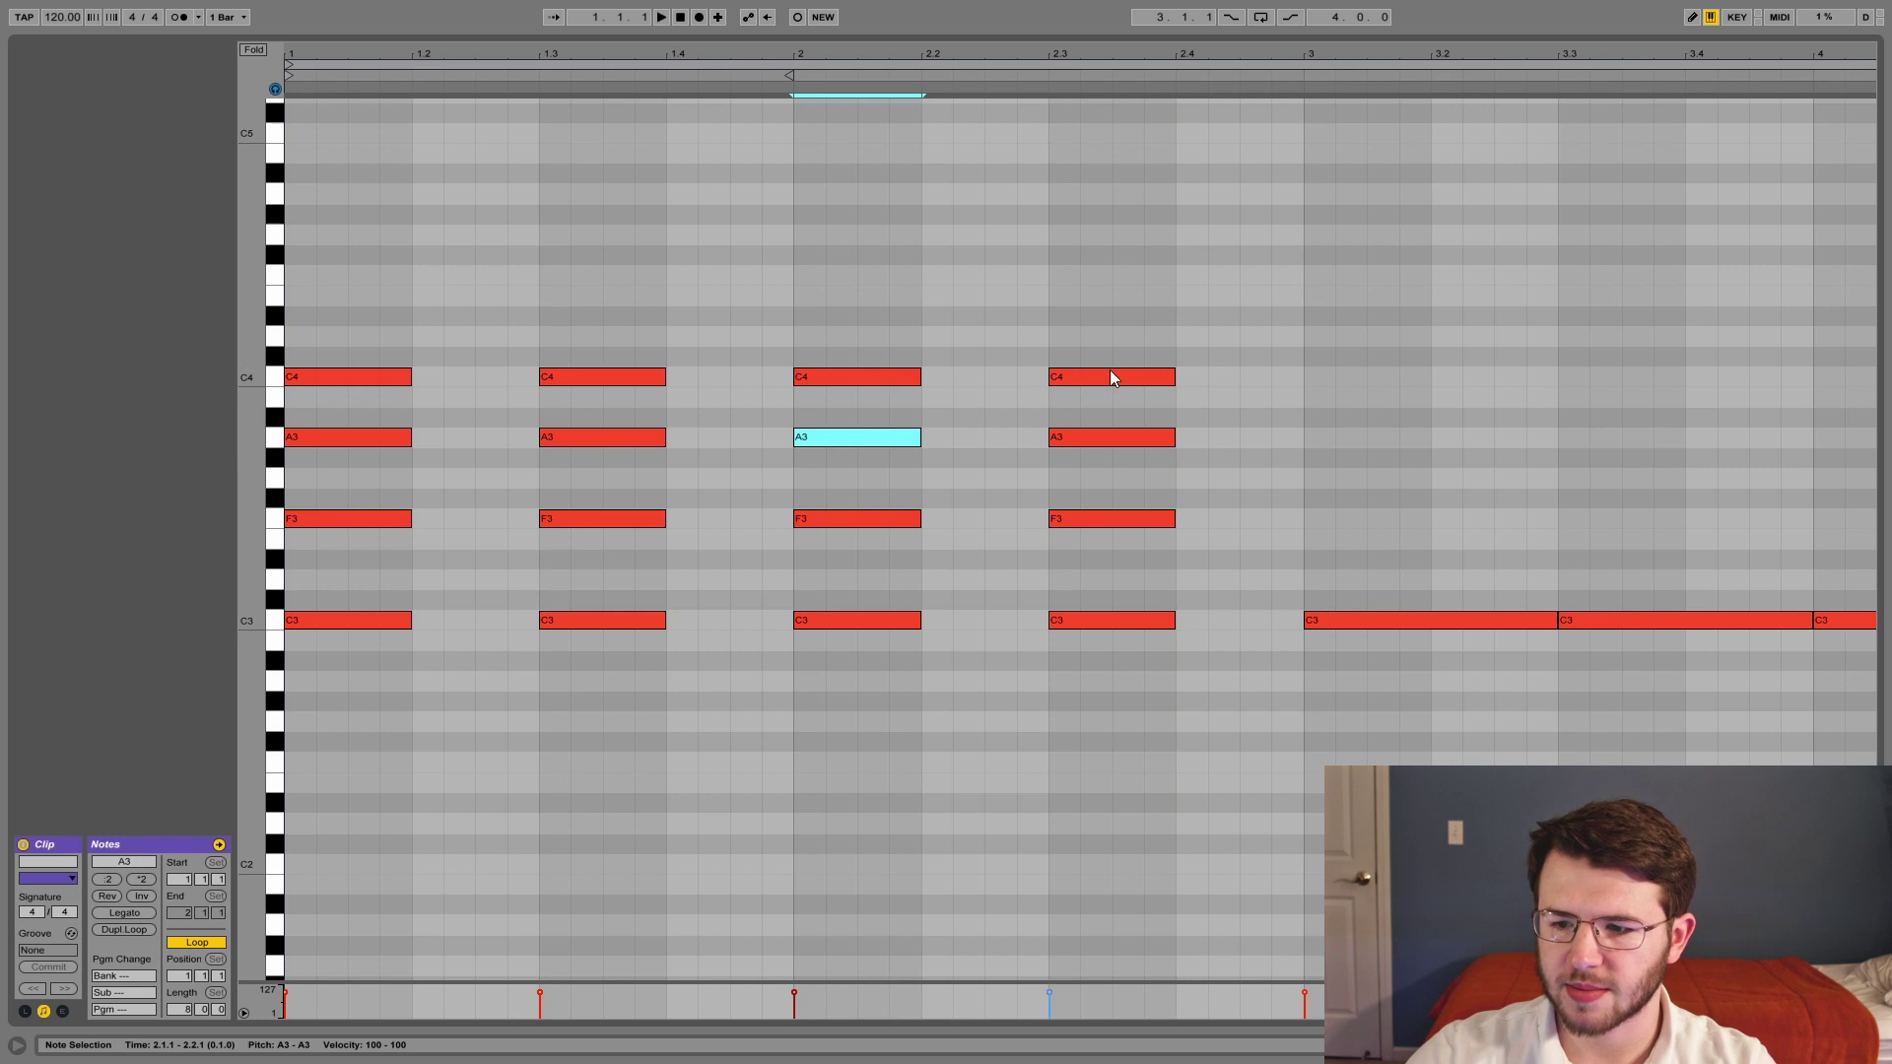
{"action": "left_click", "coordinate": [1113, 379]}
{"action": "left_click", "coordinate": [839, 438], "text": "shift"}
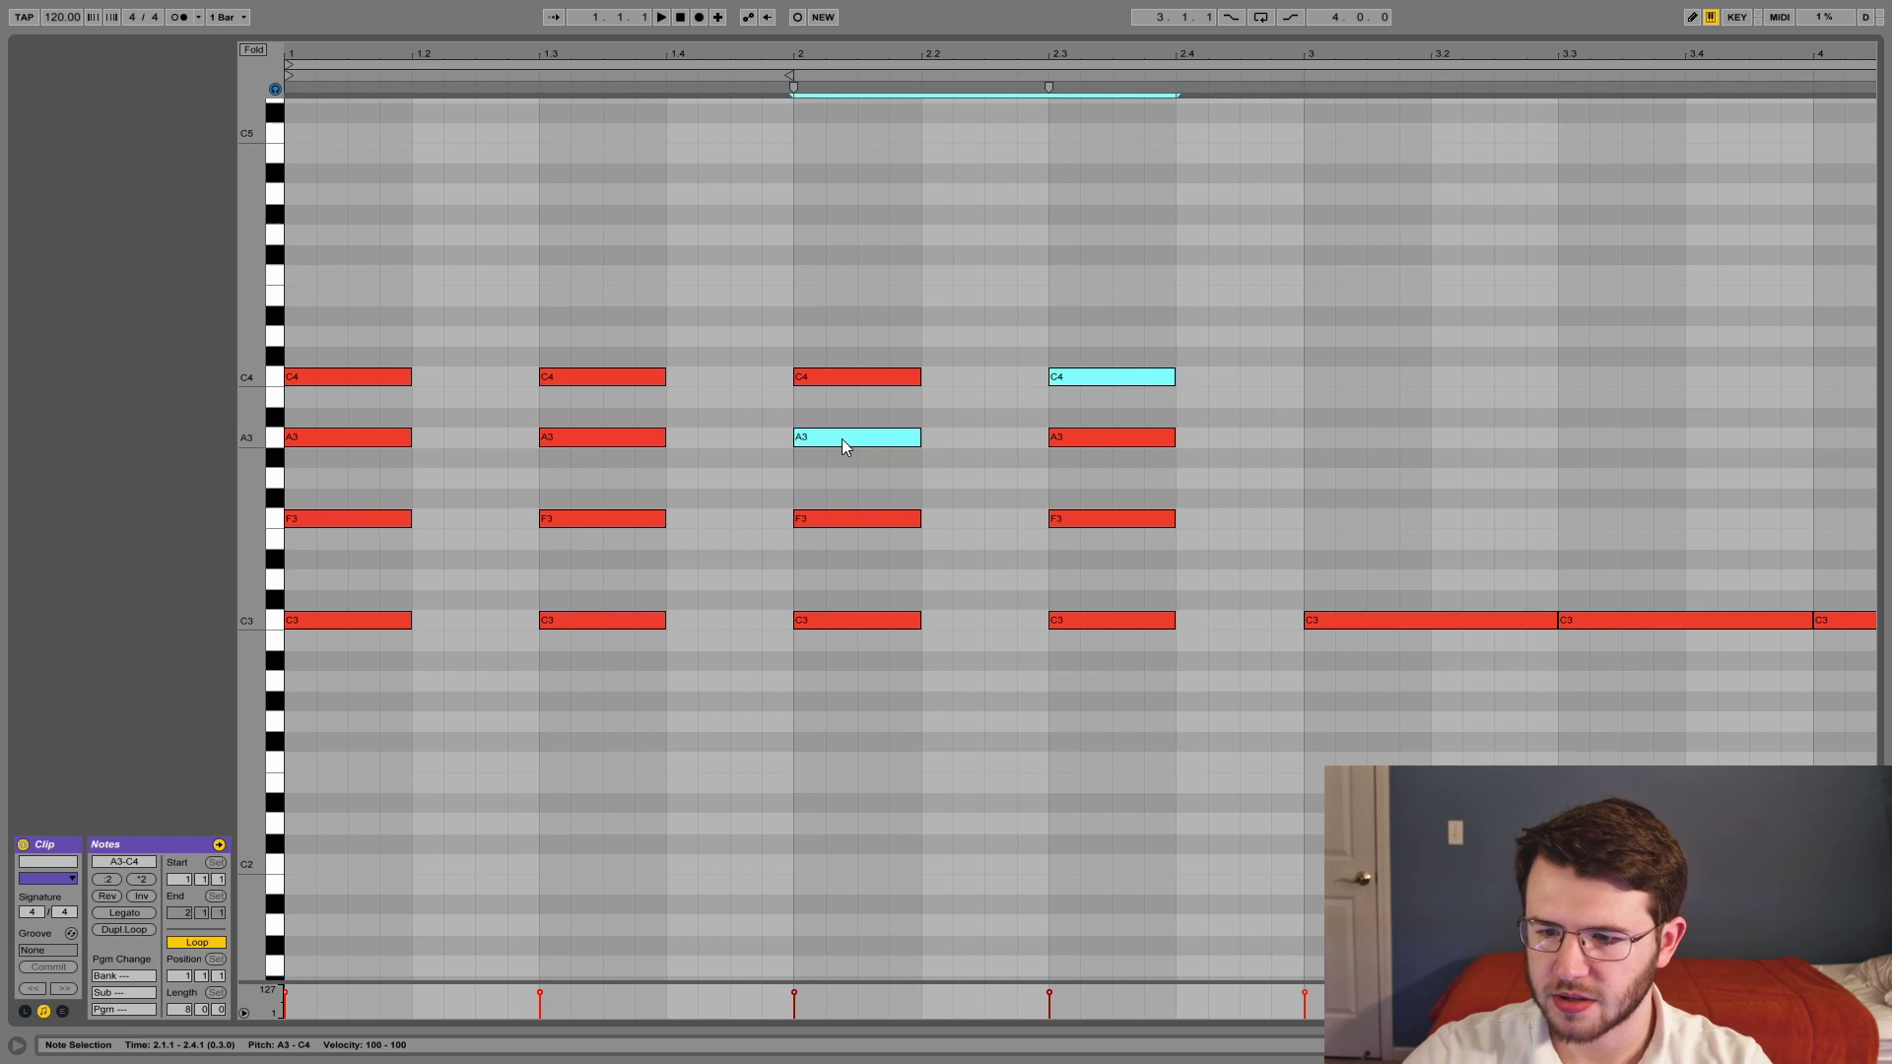
{"action": "left_click", "coordinate": [855, 521], "text": "shift"}
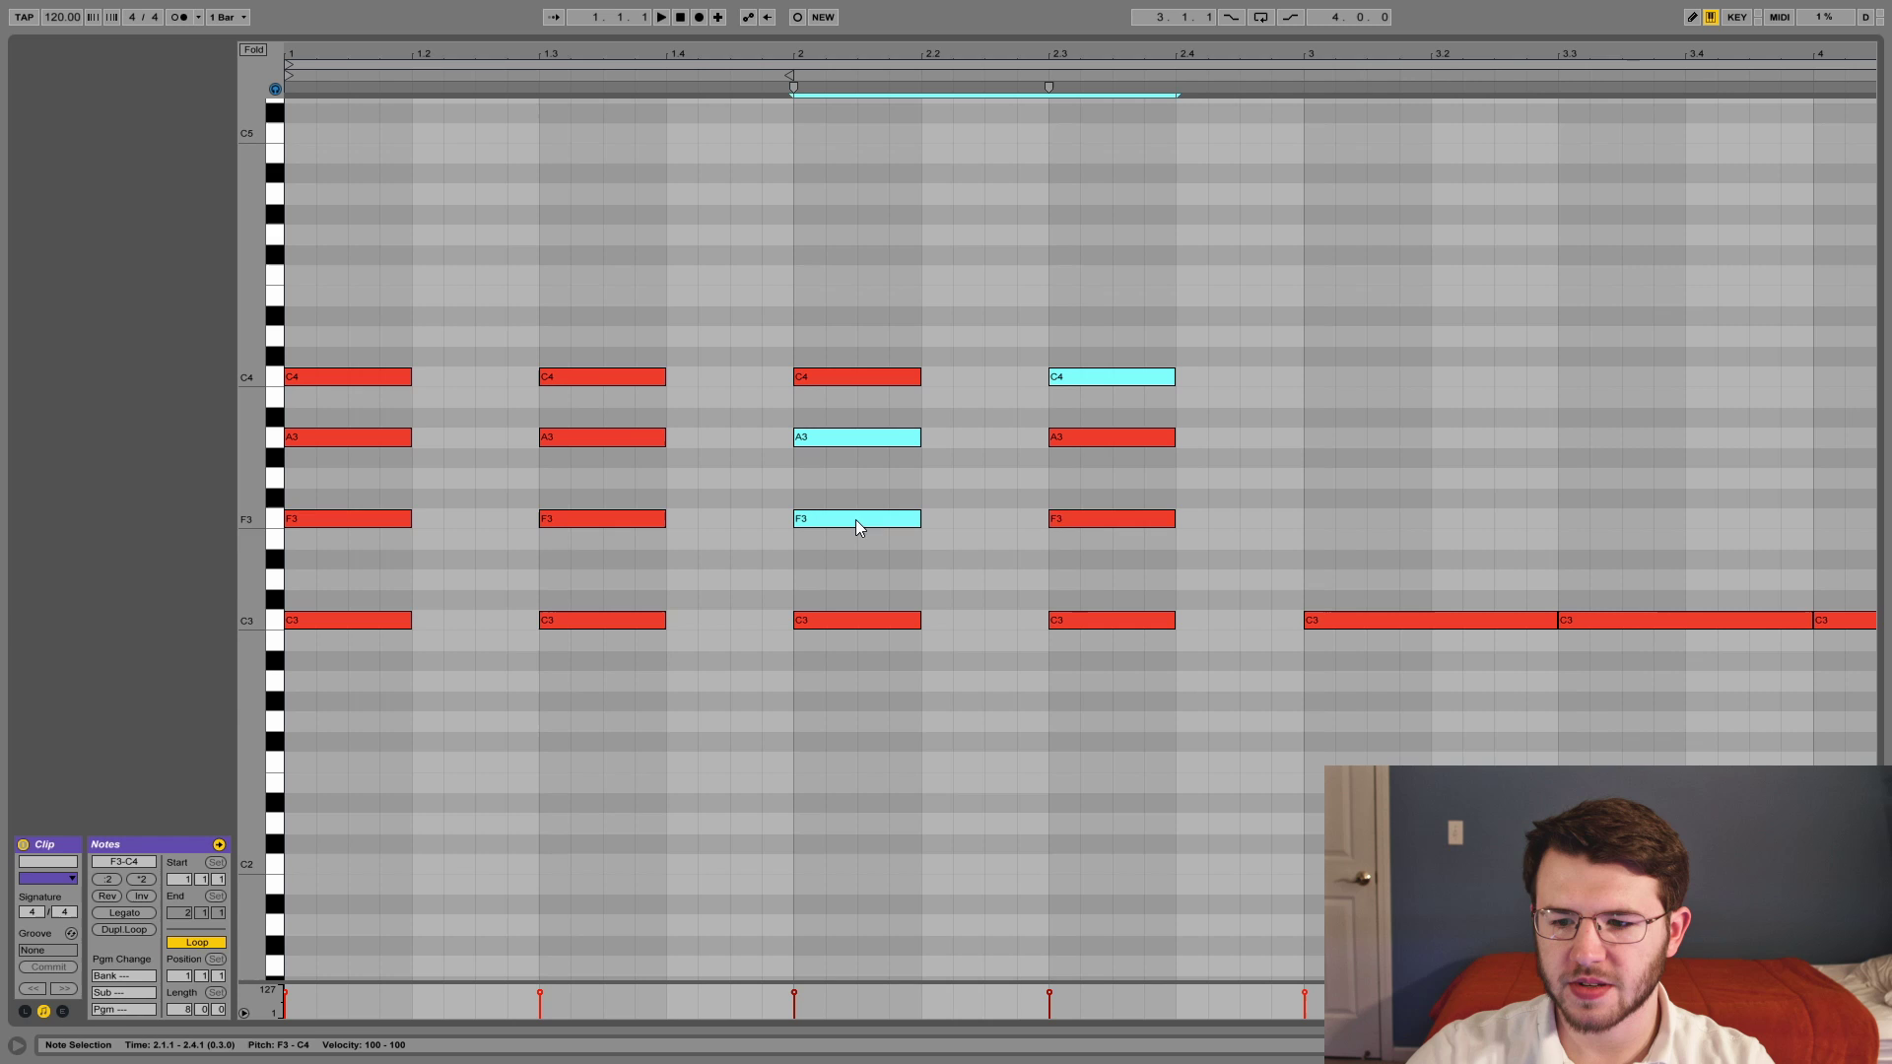
{"action": "left_click", "coordinate": [1078, 520], "text": "shift"}
{"action": "left_click", "coordinate": [832, 619], "text": "shift"}
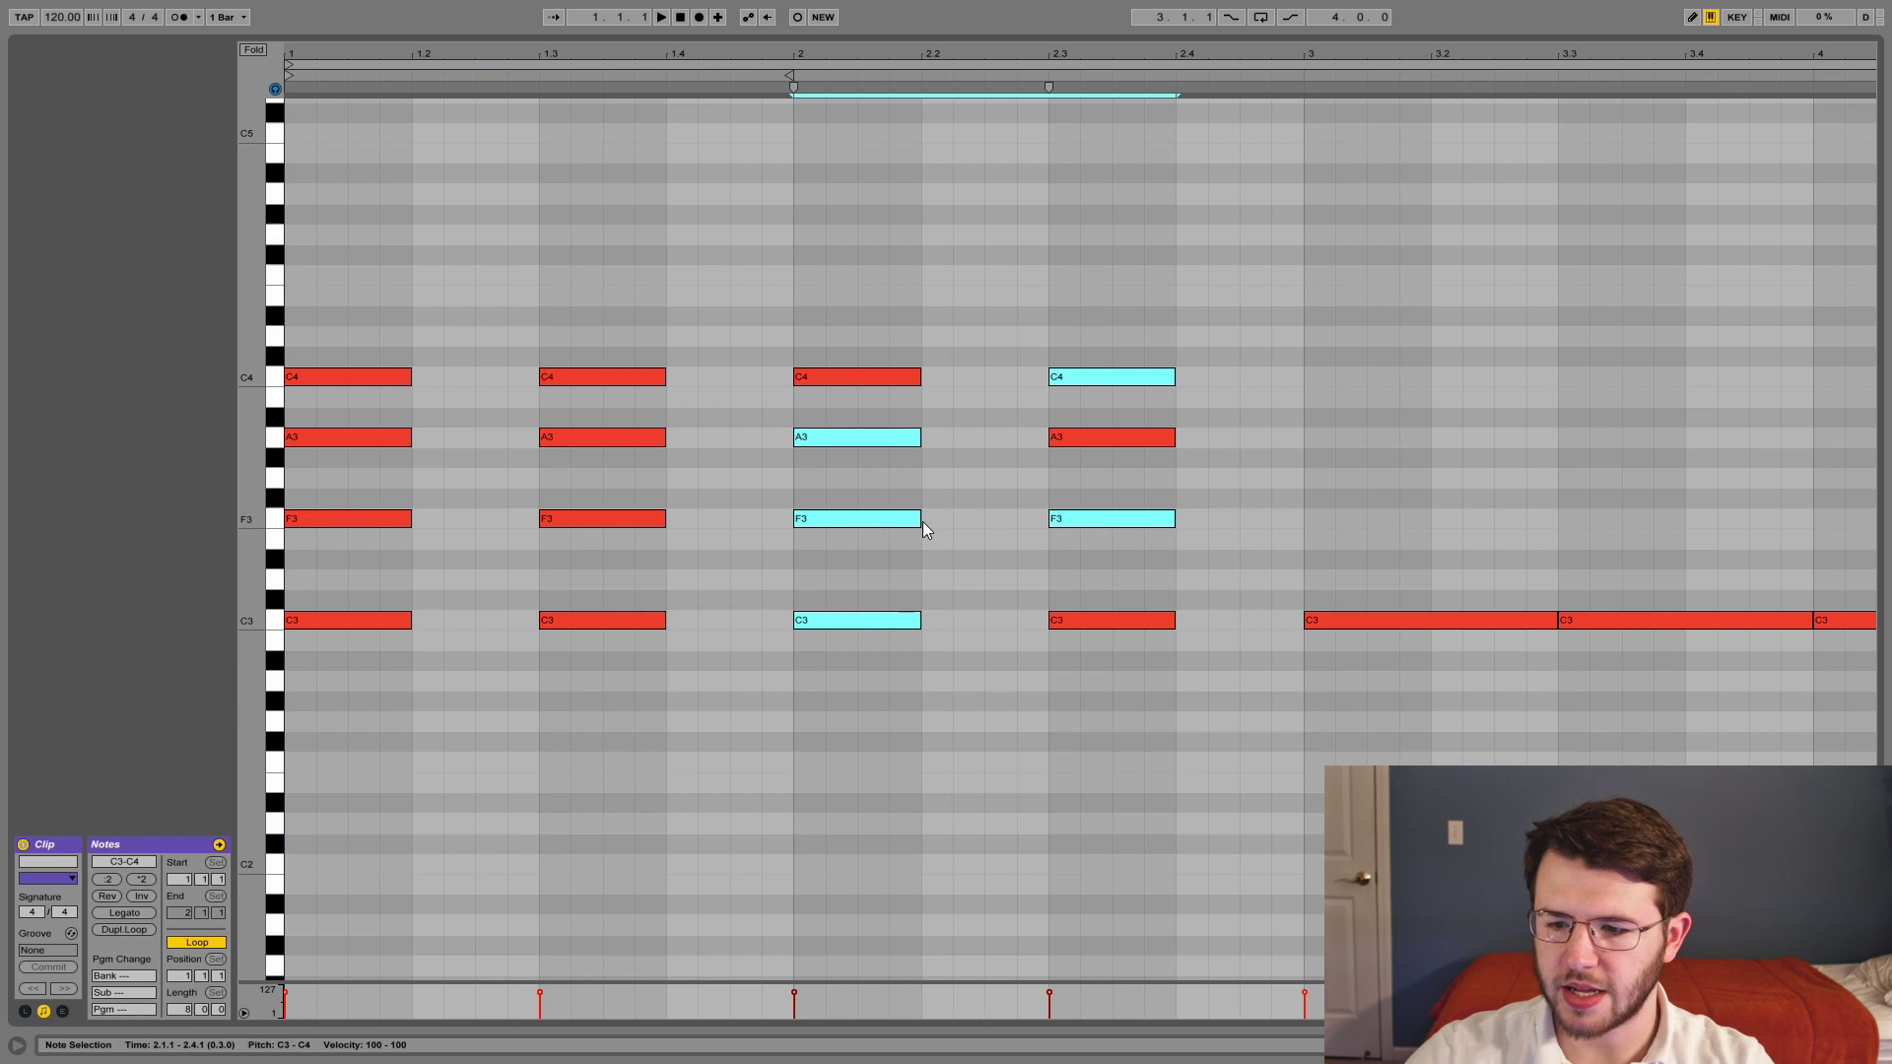
{"action": "mouse_move", "coordinate": [925, 525]}
{"action": "left_mouse_down"}
{"action": "mouse_move", "coordinate": [999, 531]}
{"action": "mouse_move", "coordinate": [823, 527]}
{"action": "mouse_move", "coordinate": [924, 532]}
{"action": "left_mouse_up"}
{"action": "left_click", "coordinate": [983, 569]}
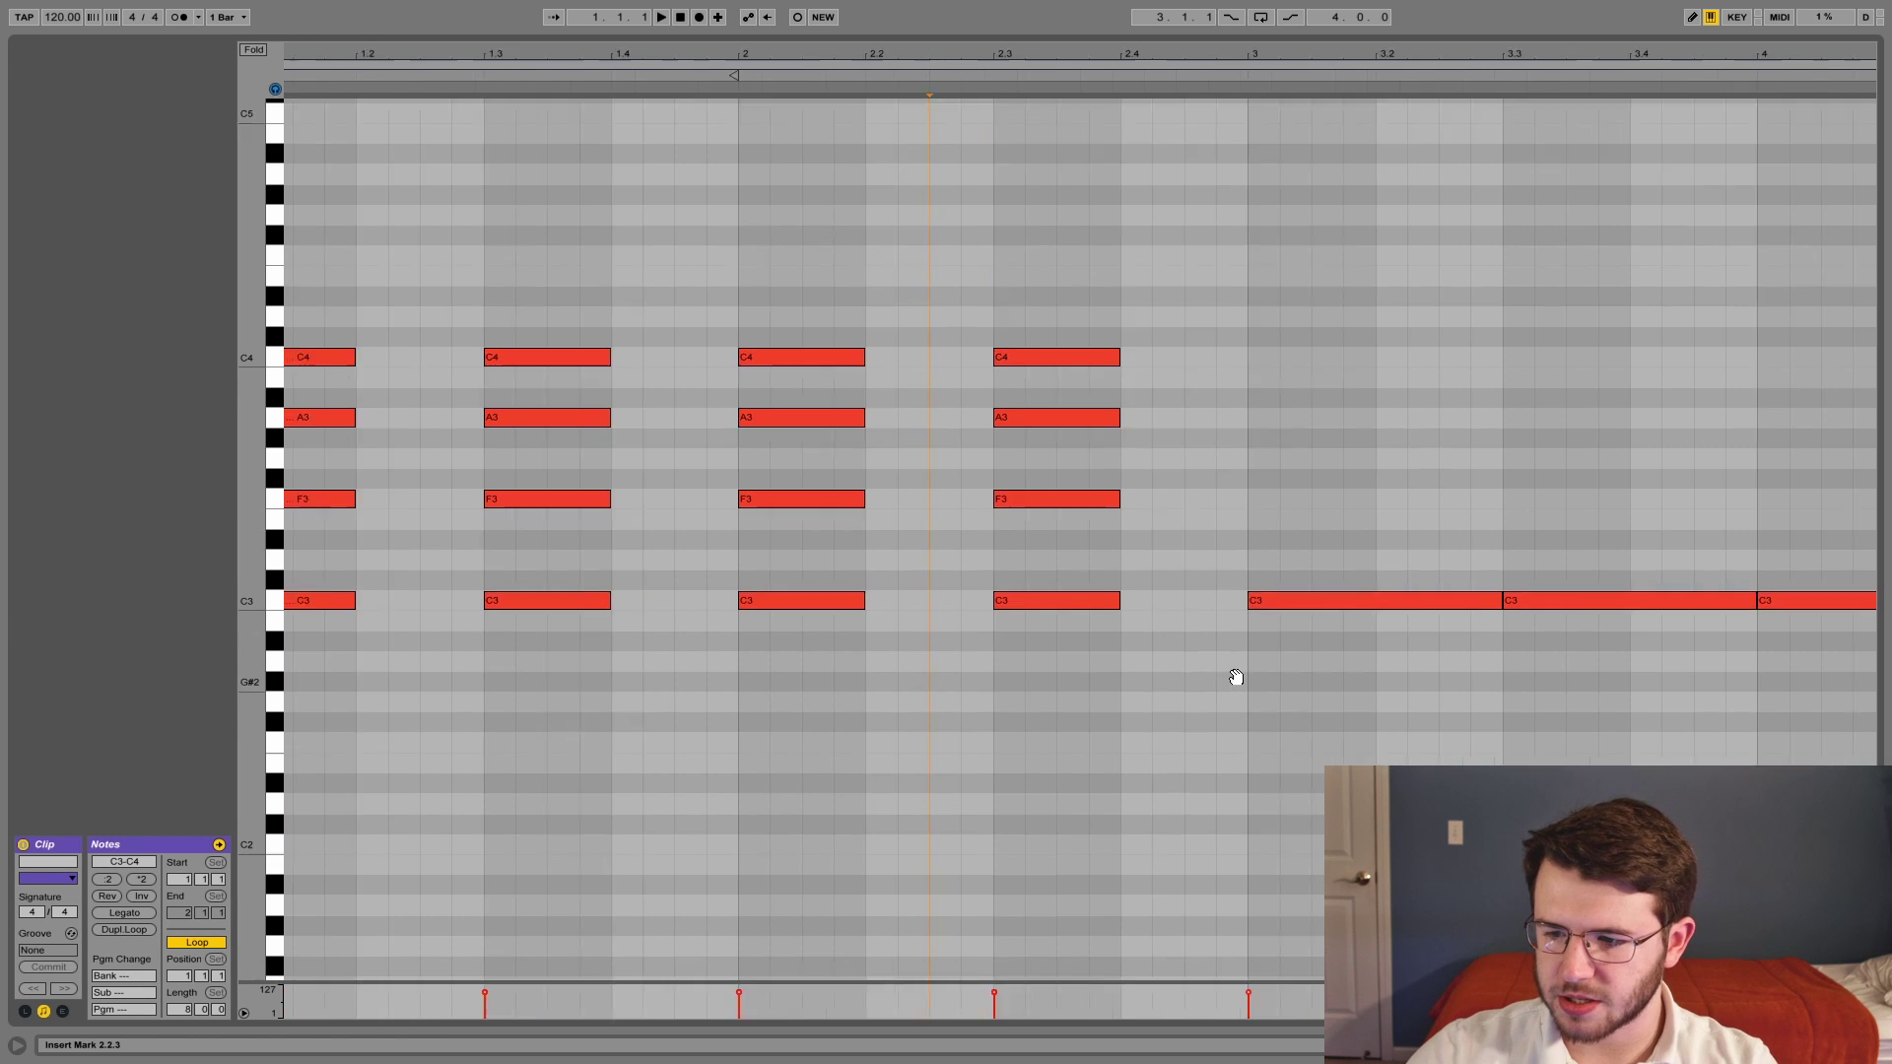
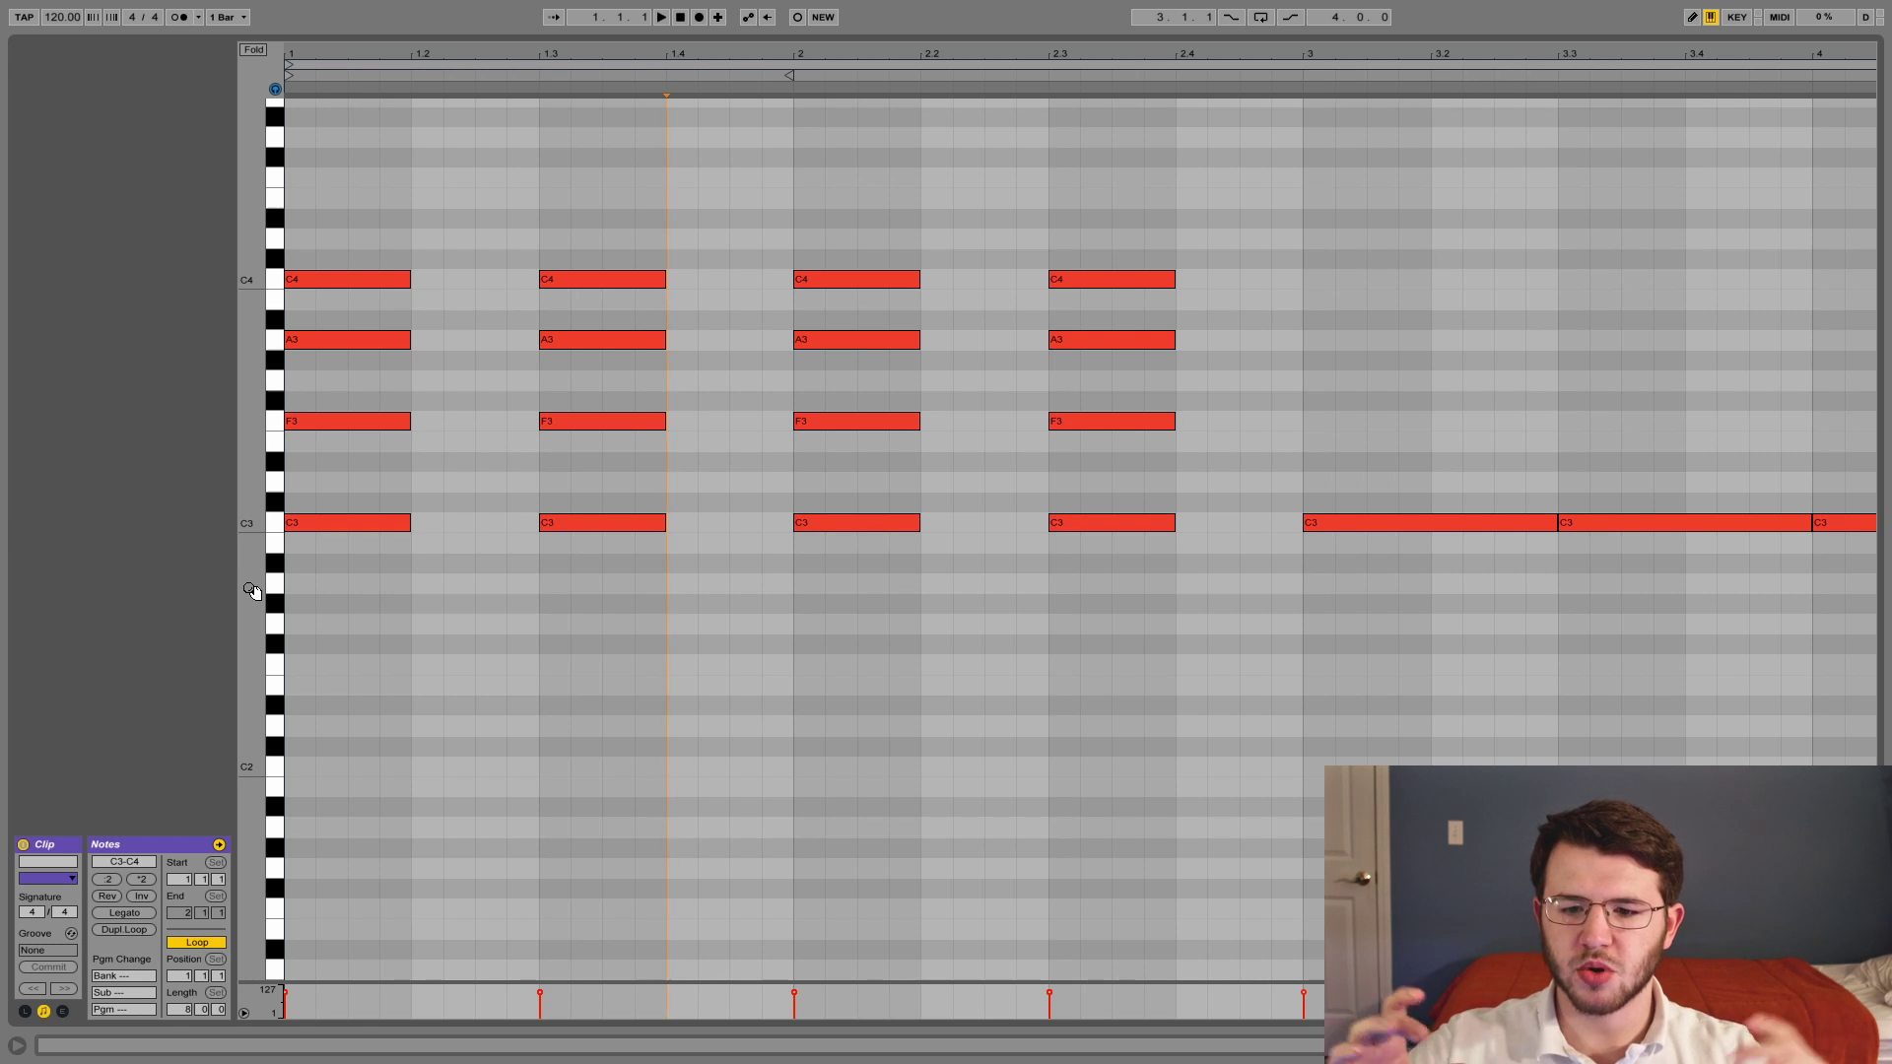
- Examine the chord notes across the piano roll's full pitch range, at closer and wider vertical scales
{"action": "scroll", "coordinate": [251, 590], "scroll_direction": "down", "scroll_amount": 3}
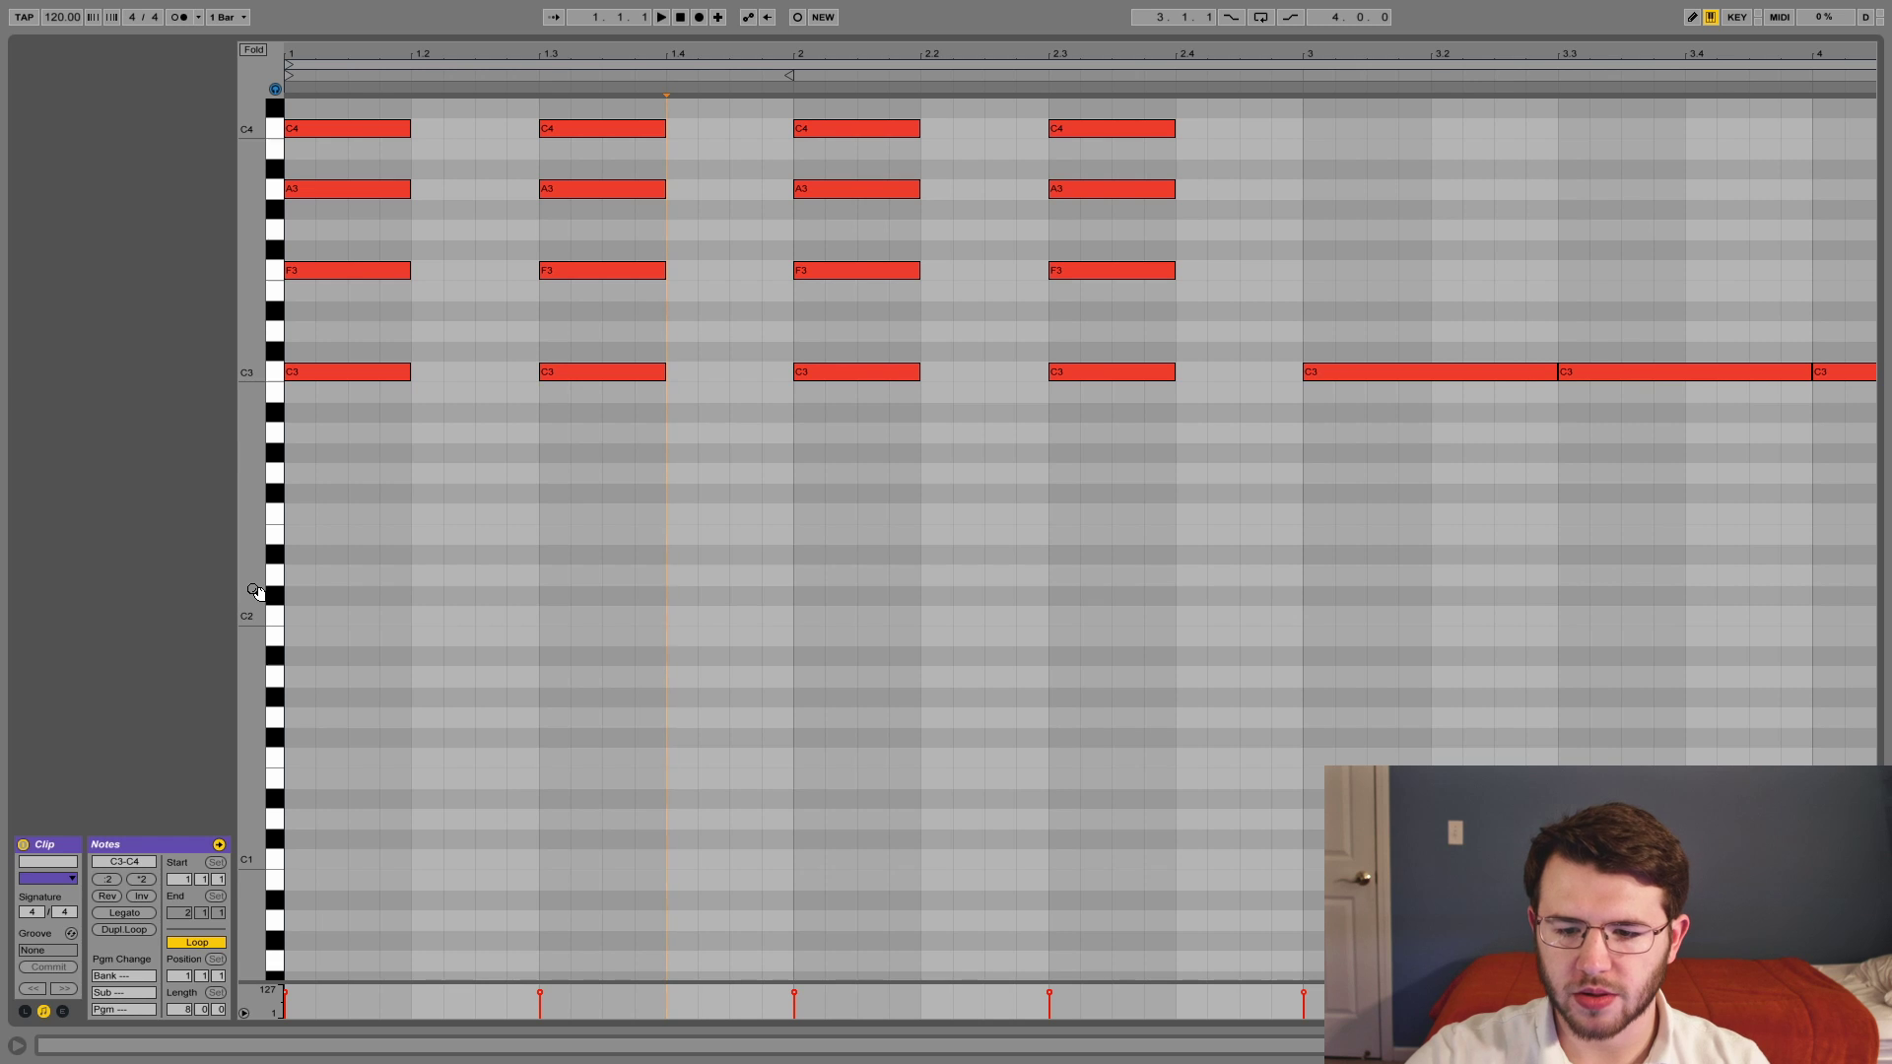
{"action": "scroll", "coordinate": [256, 591], "scroll_direction": "down", "scroll_amount": 5}
{"action": "scroll", "coordinate": [252, 581], "scroll_direction": "up", "scroll_amount": 4}
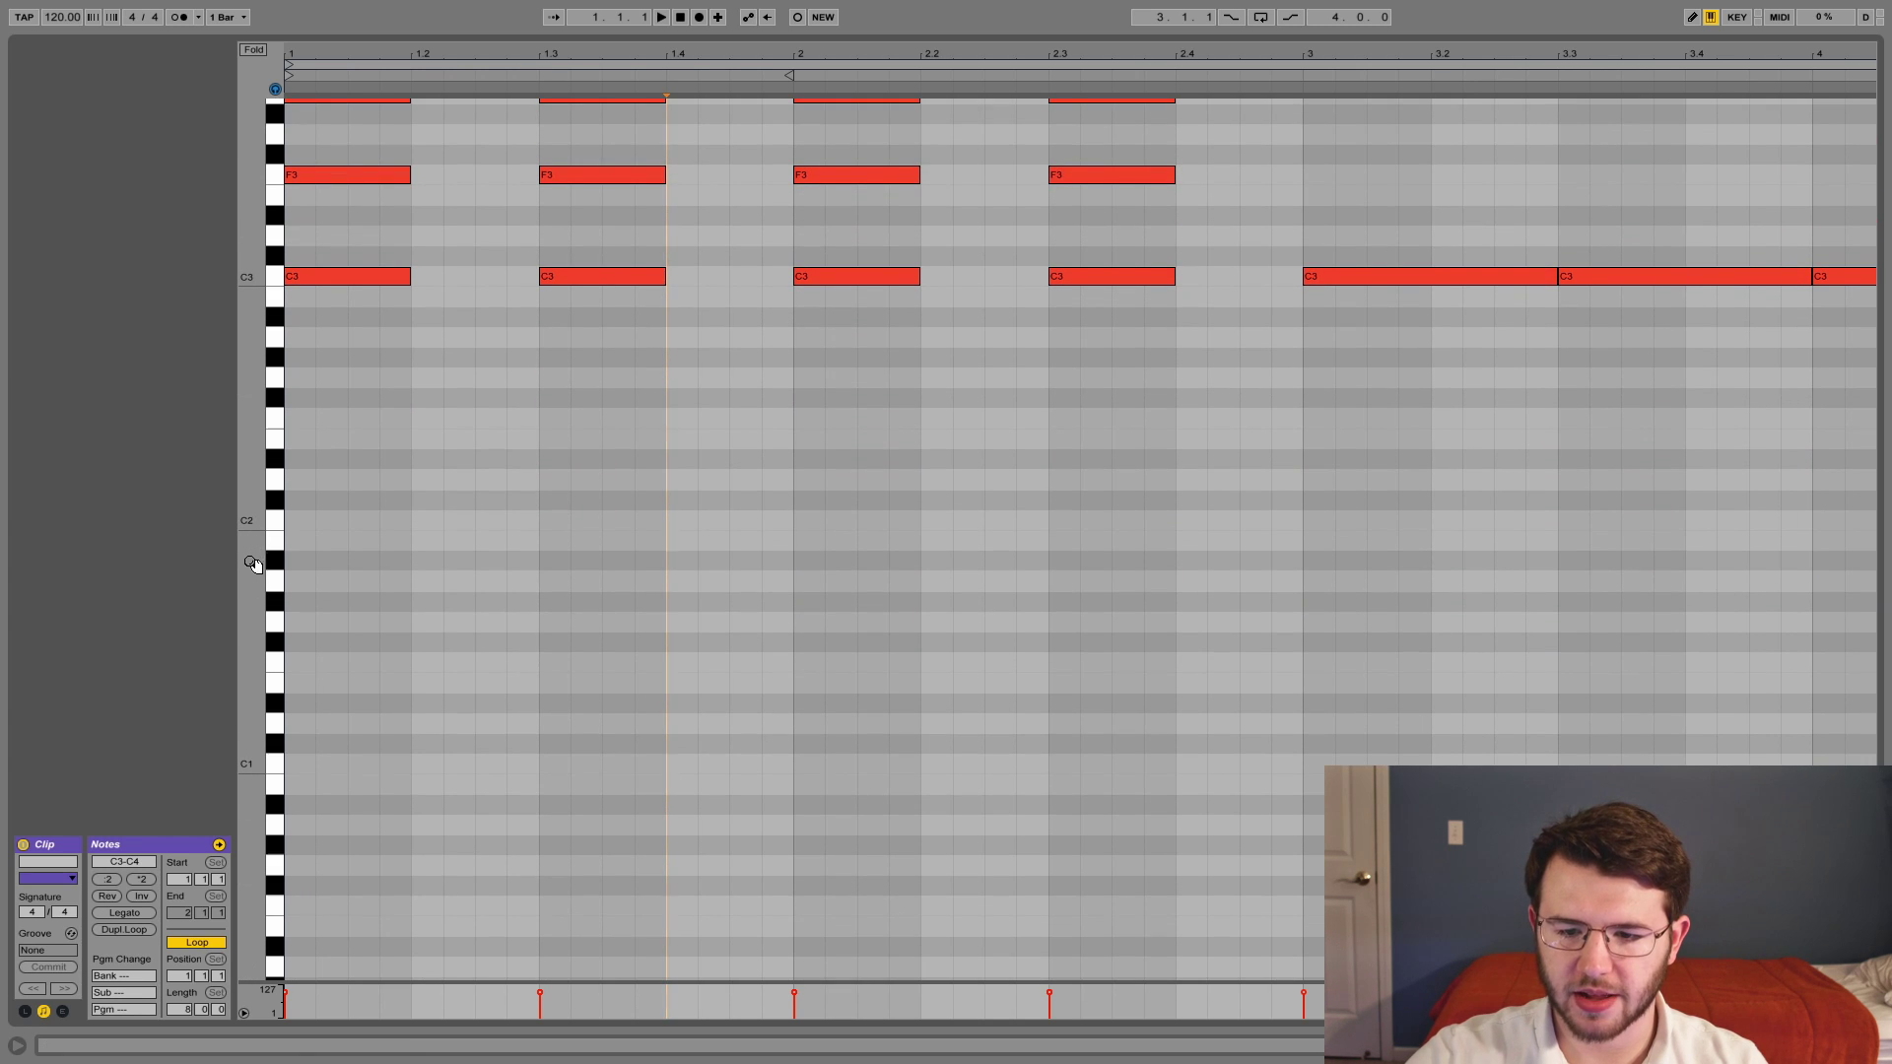
{"action": "scroll", "coordinate": [254, 565], "scroll_direction": "down", "scroll_amount": 10}
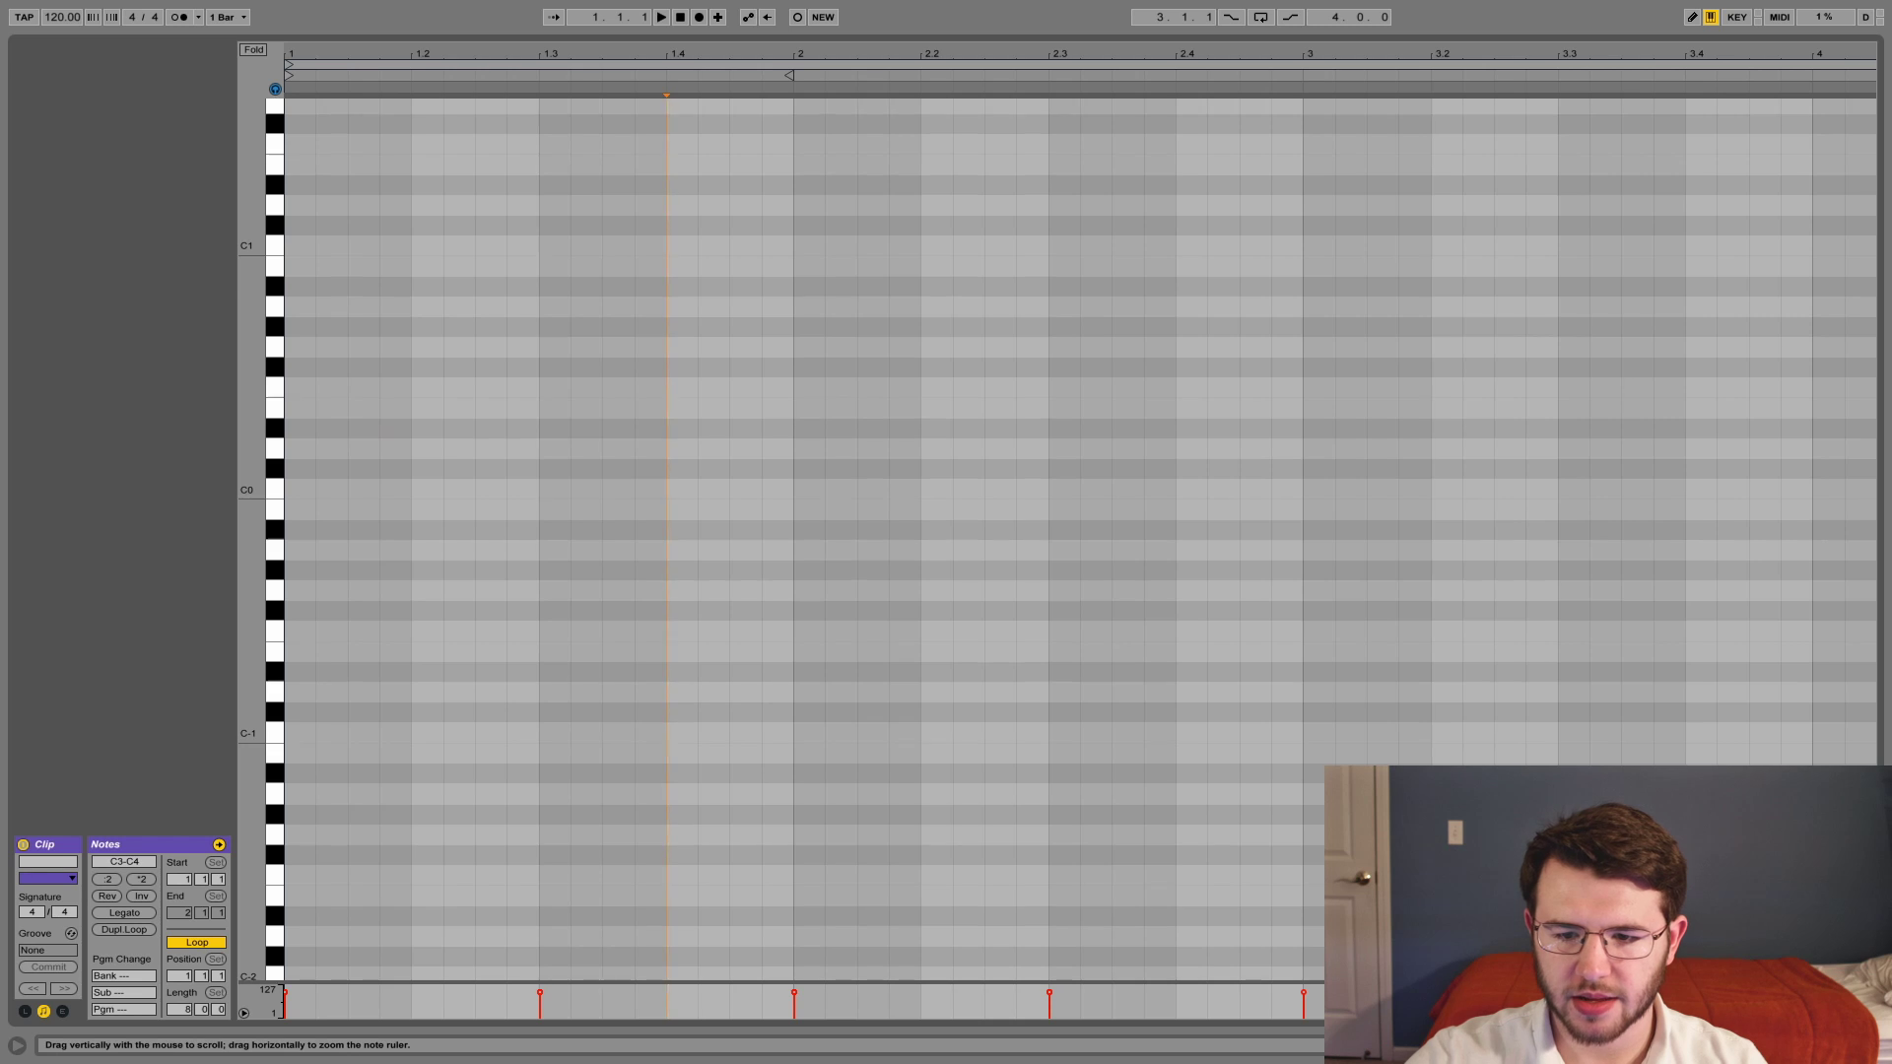
{"action": "scroll", "coordinate": [253, 564], "scroll_direction": "up", "scroll_amount": 16}
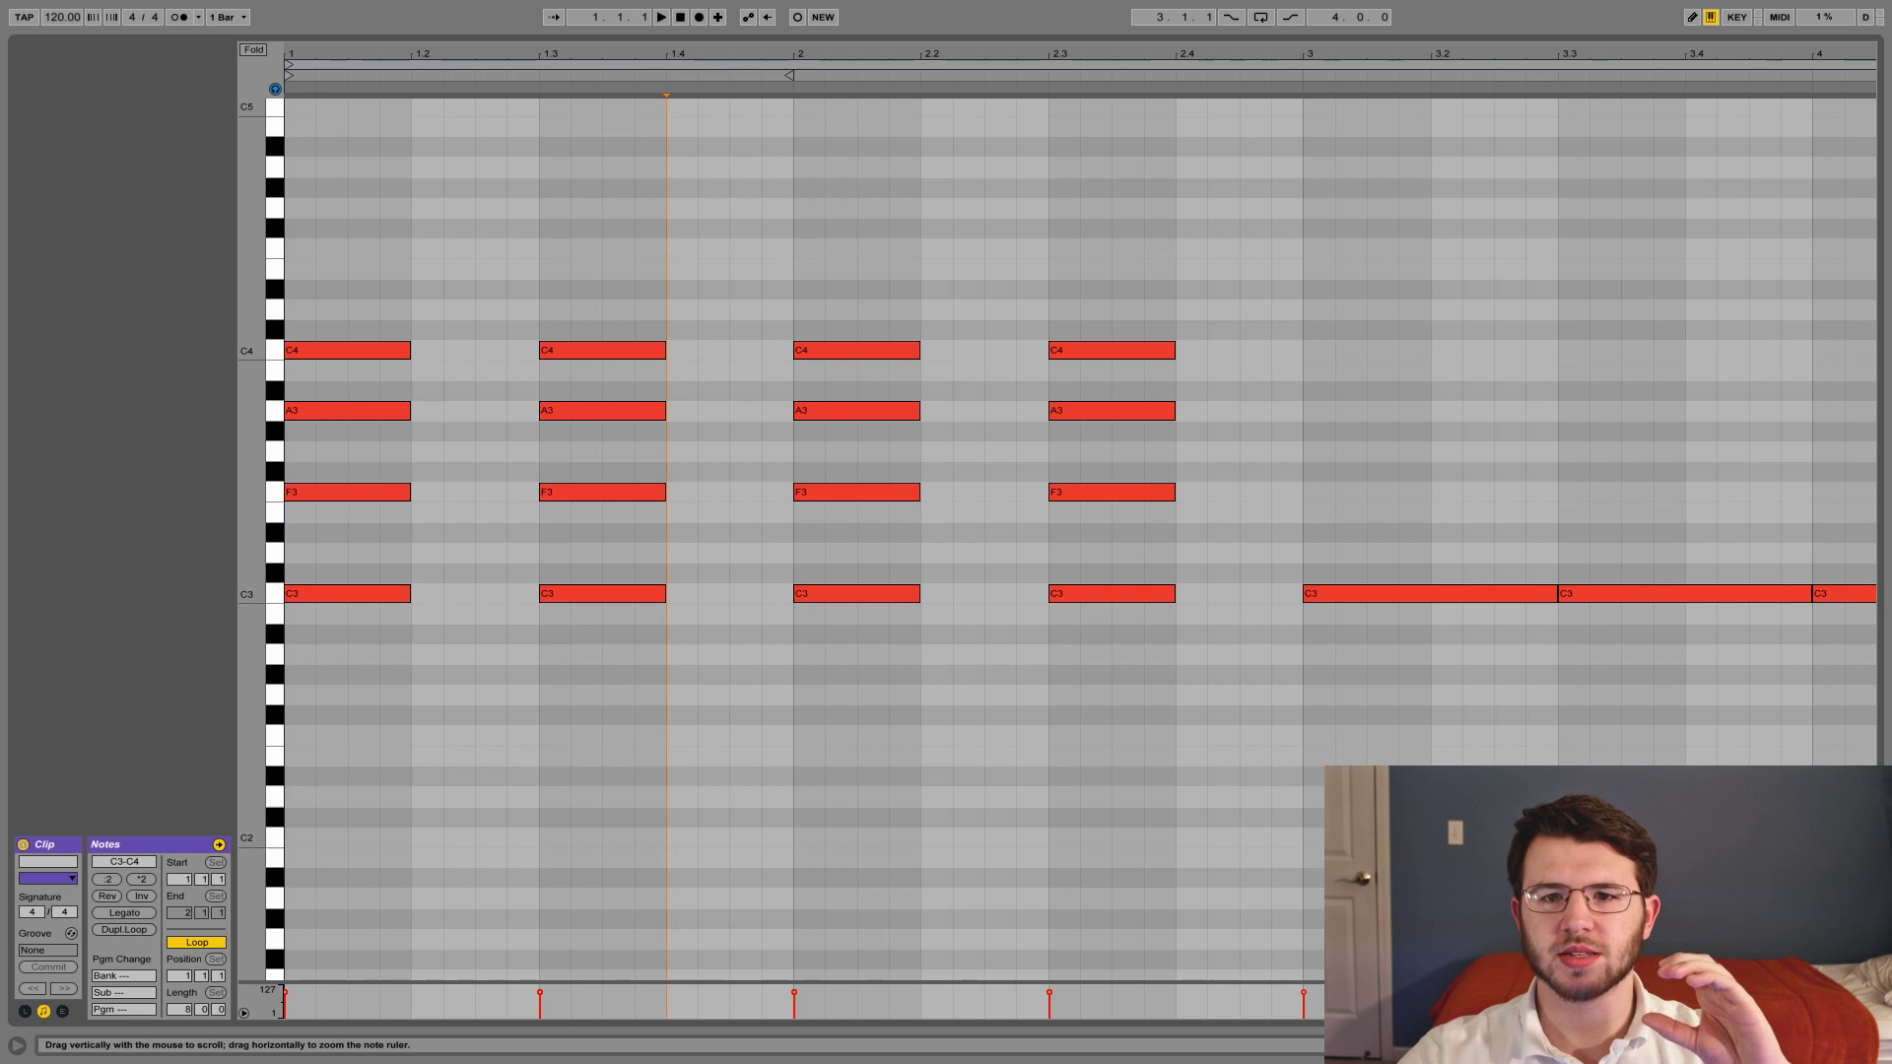
{"action": "left_click_drag", "start_coordinate": [254, 632], "coordinate": [229, 632]}
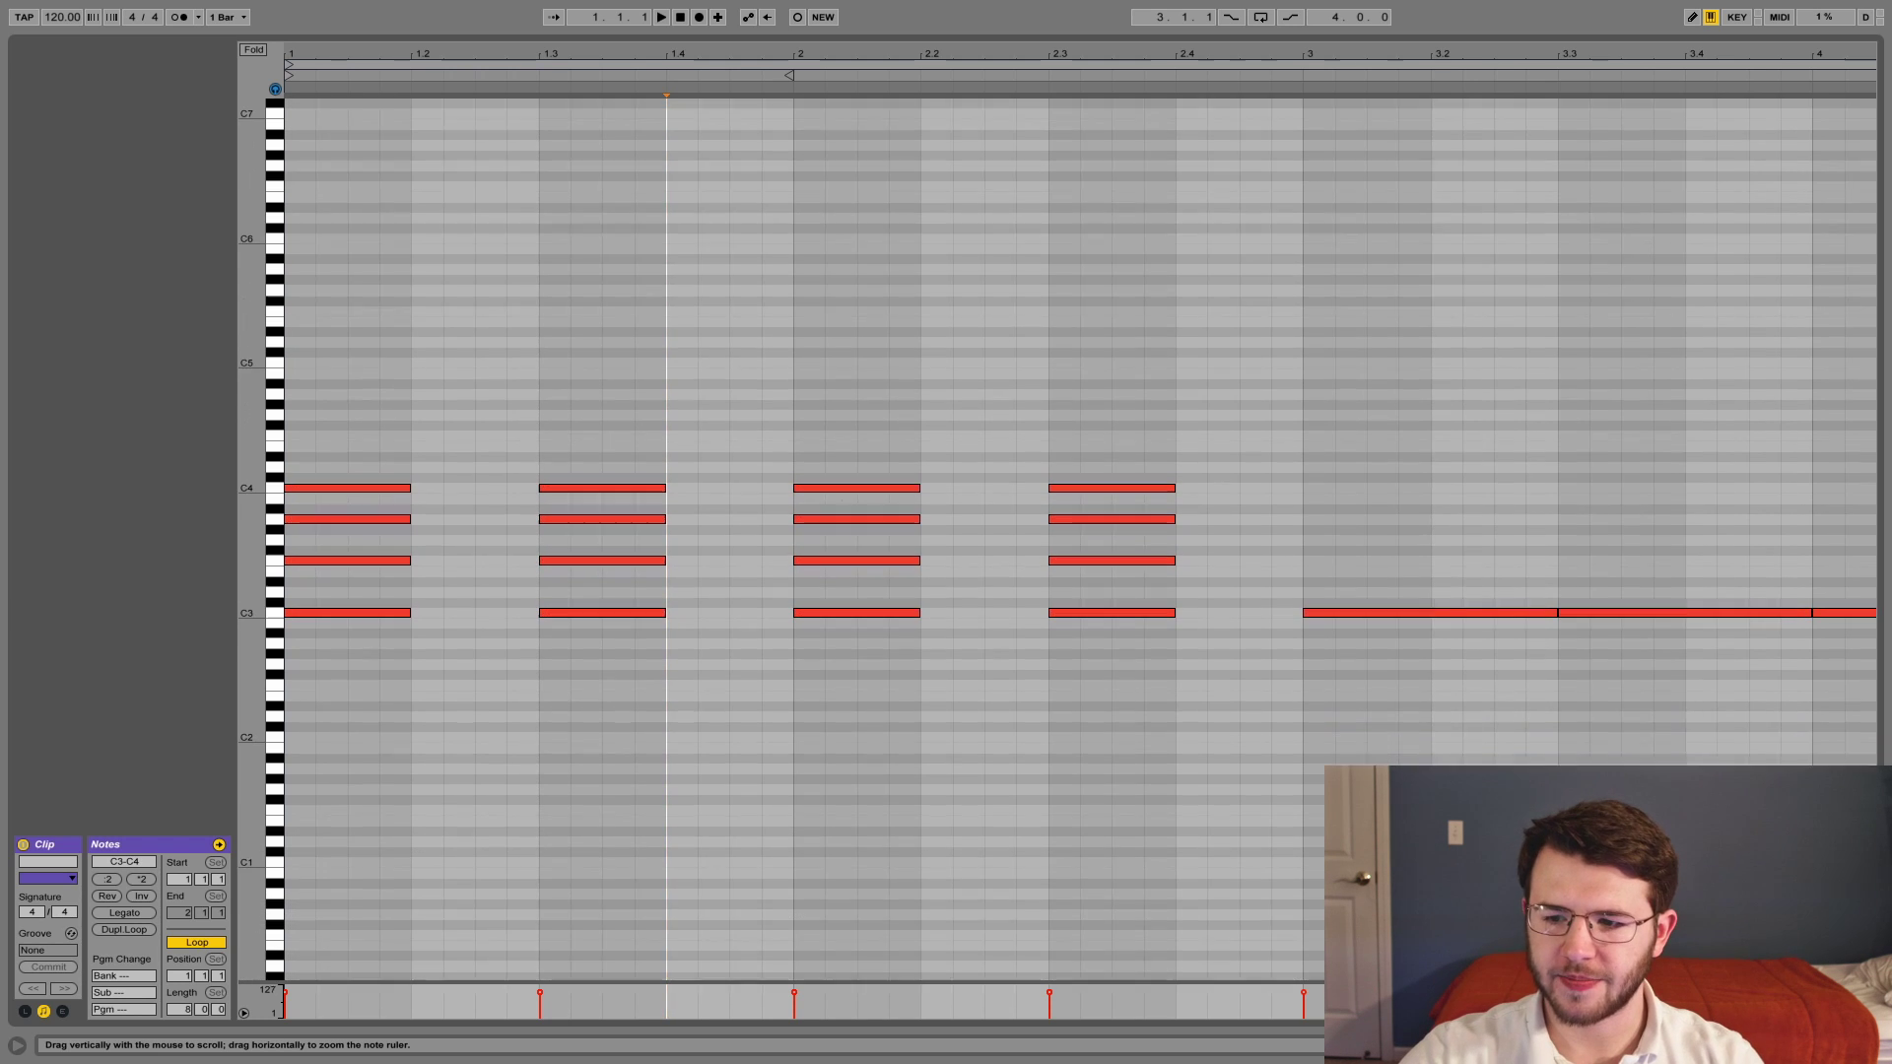
{"action": "left_click_drag", "start_coordinate": [249, 564], "coordinate": [236, 564]}
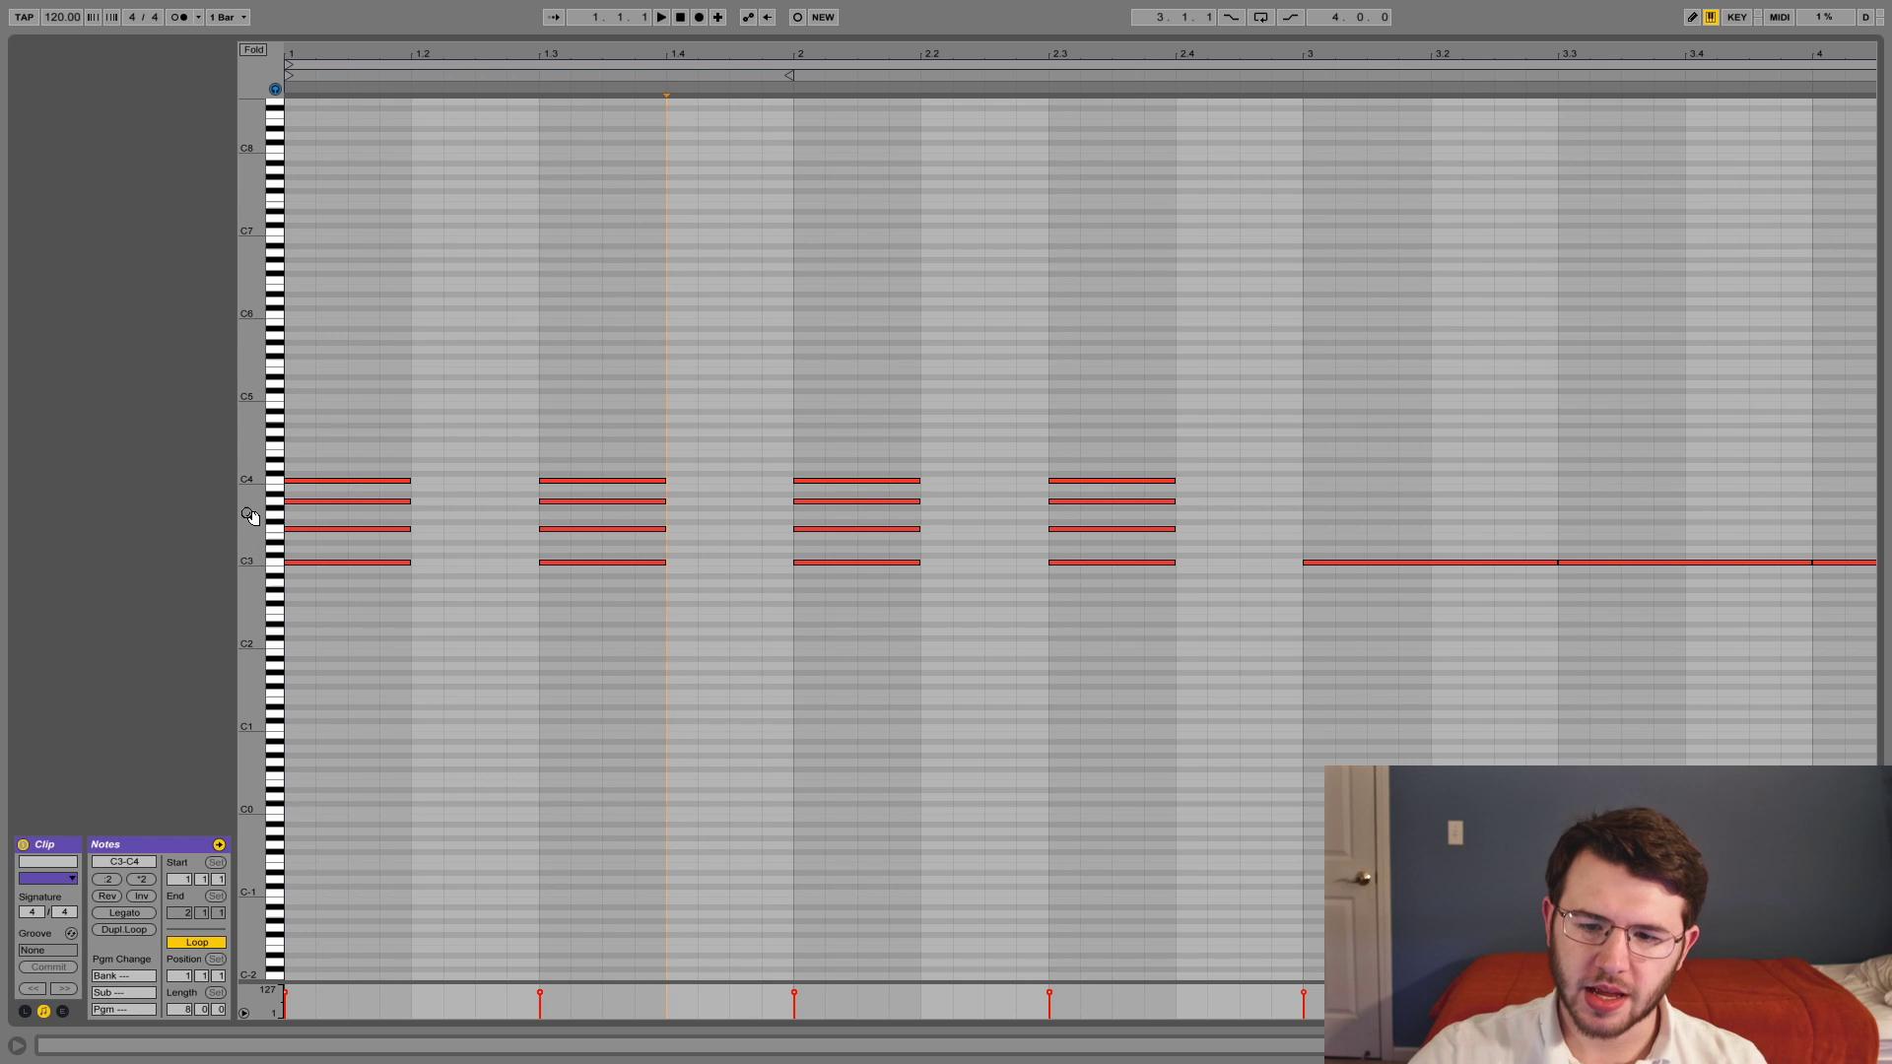
{"action": "left_click_drag", "start_coordinate": [249, 509], "coordinate": [296, 510]}
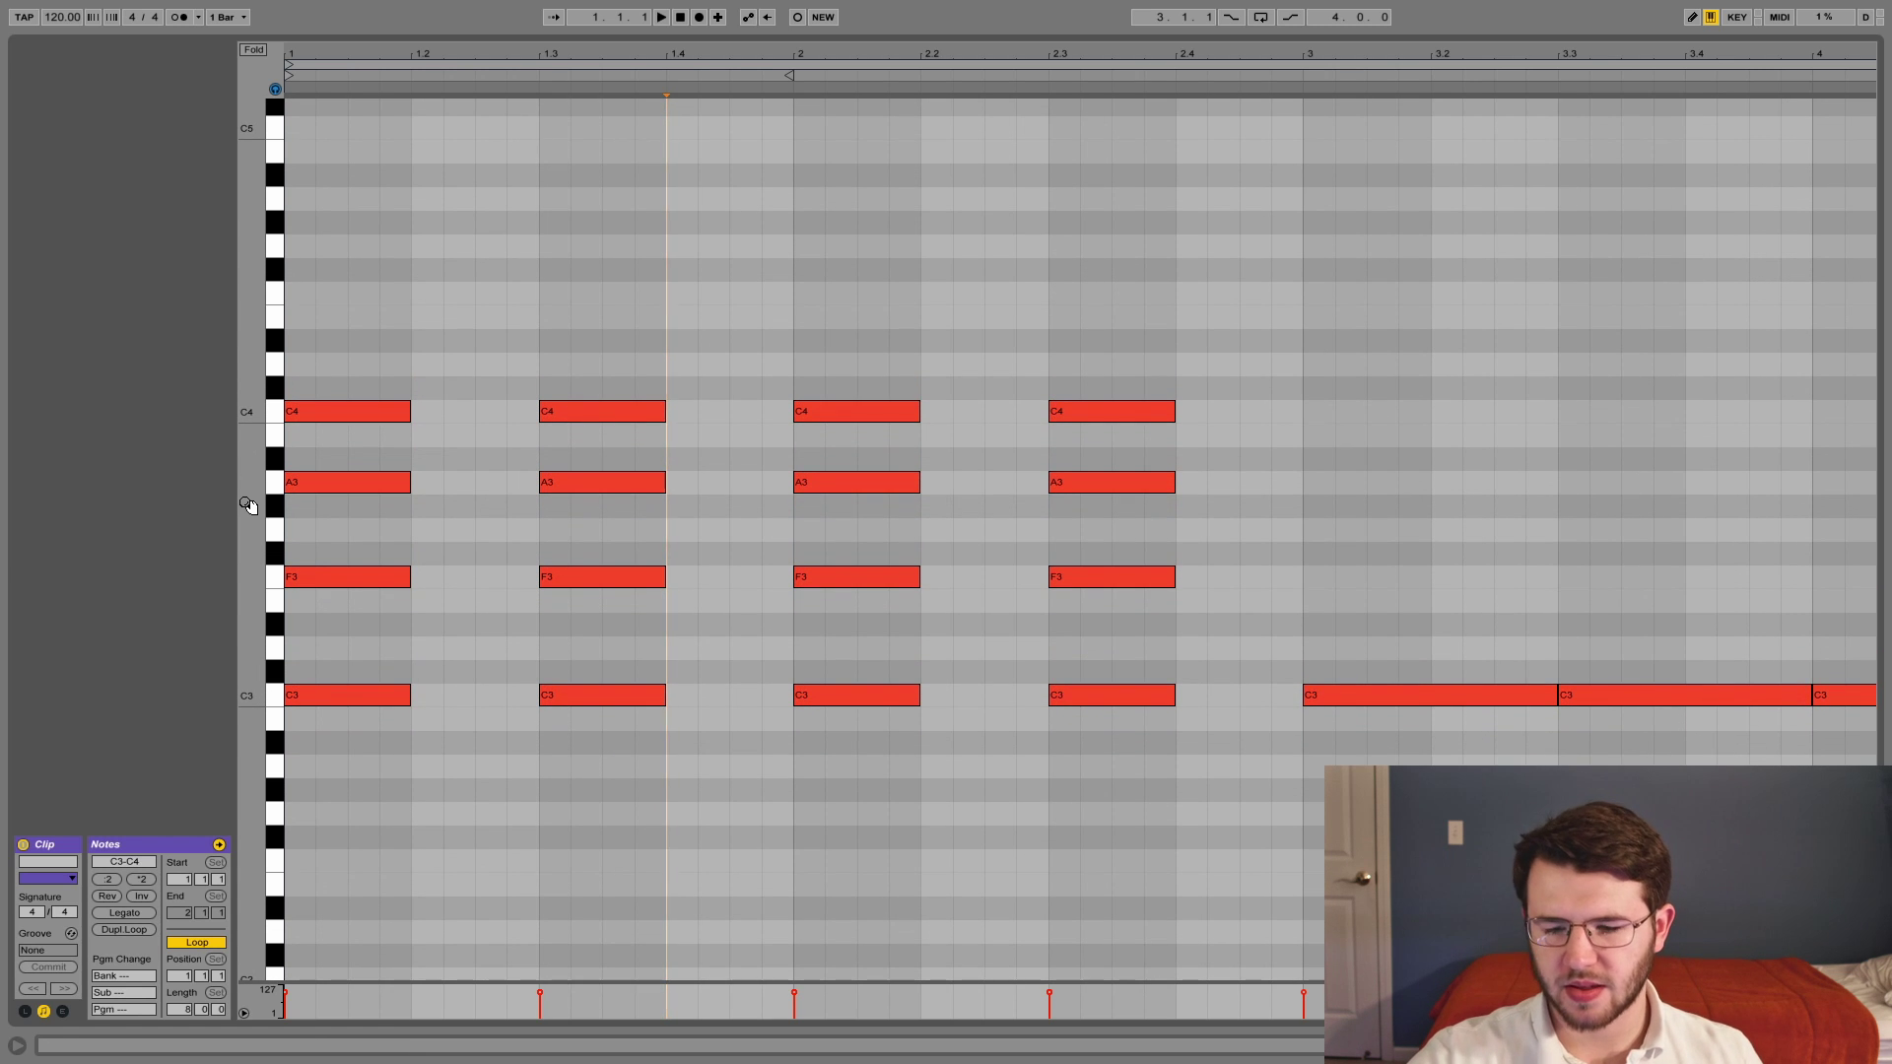
{"action": "left_click_drag", "start_coordinate": [243, 511], "coordinate": [246, 513]}
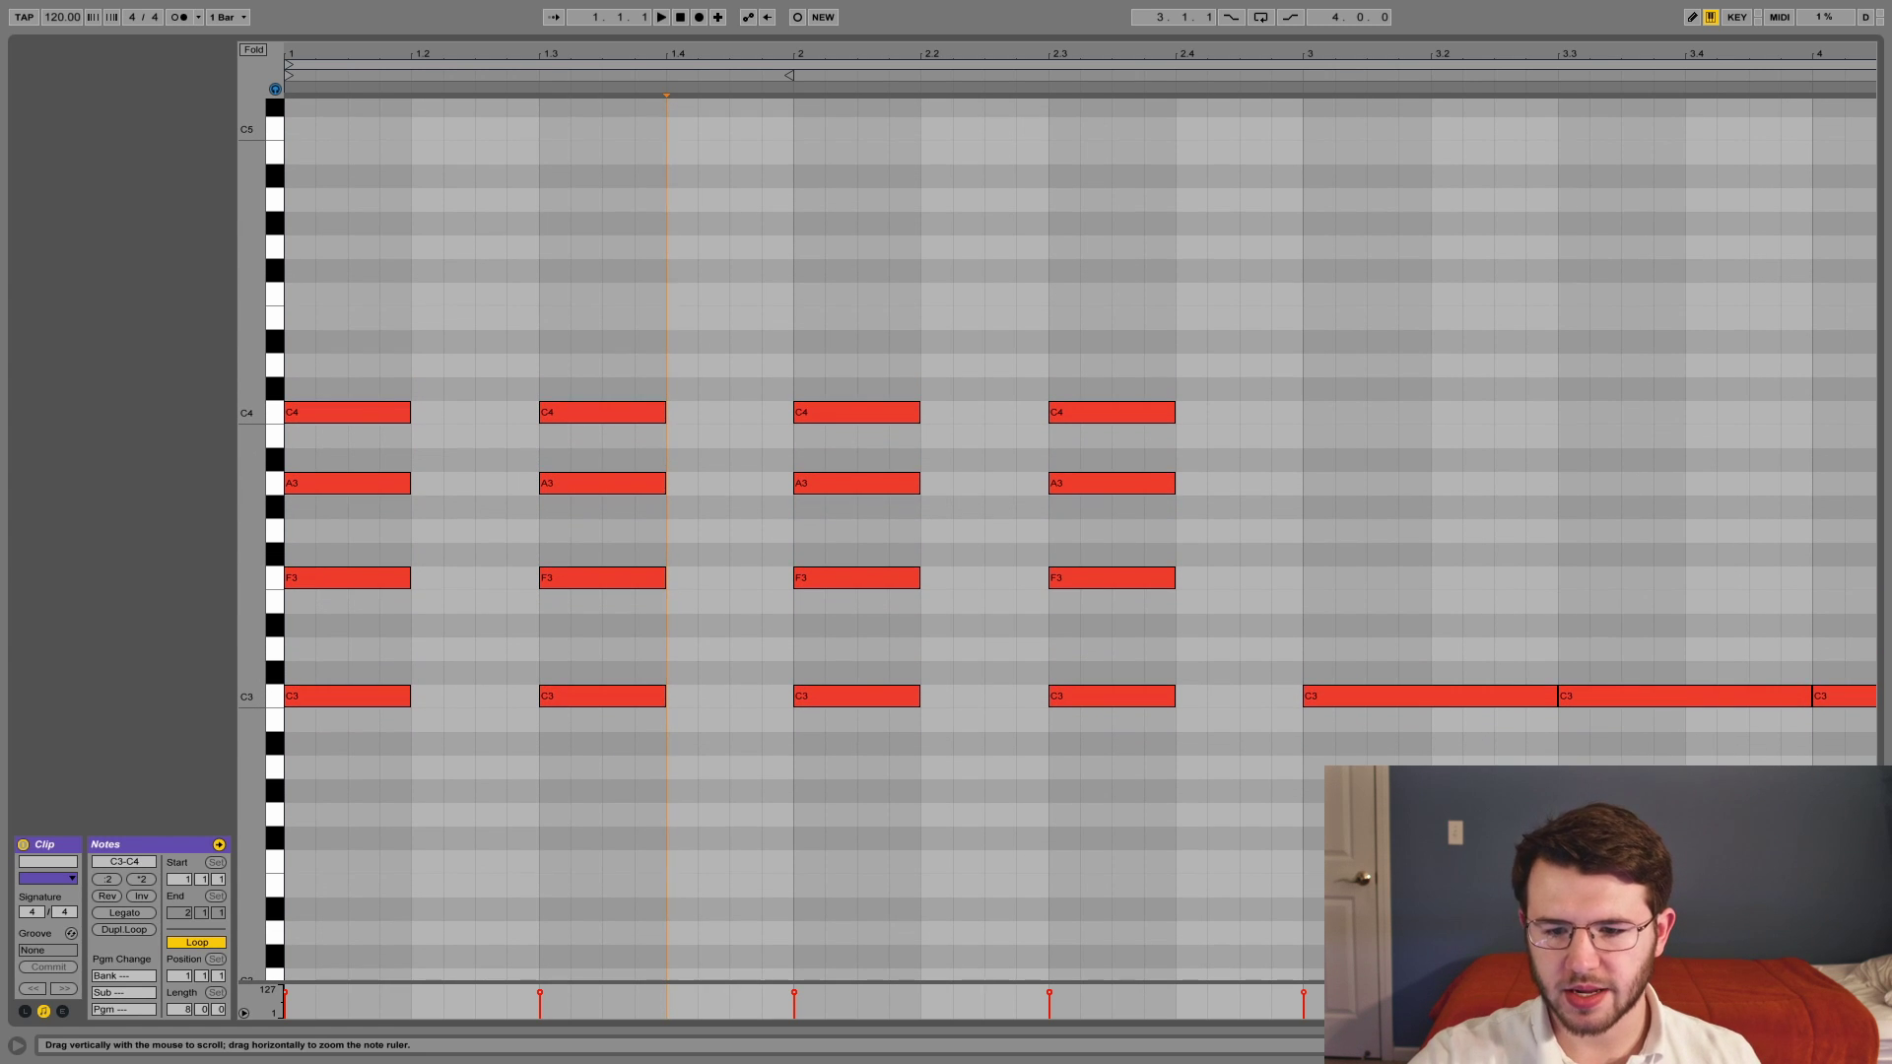
{"action": "double_click", "coordinate": [246, 512]}
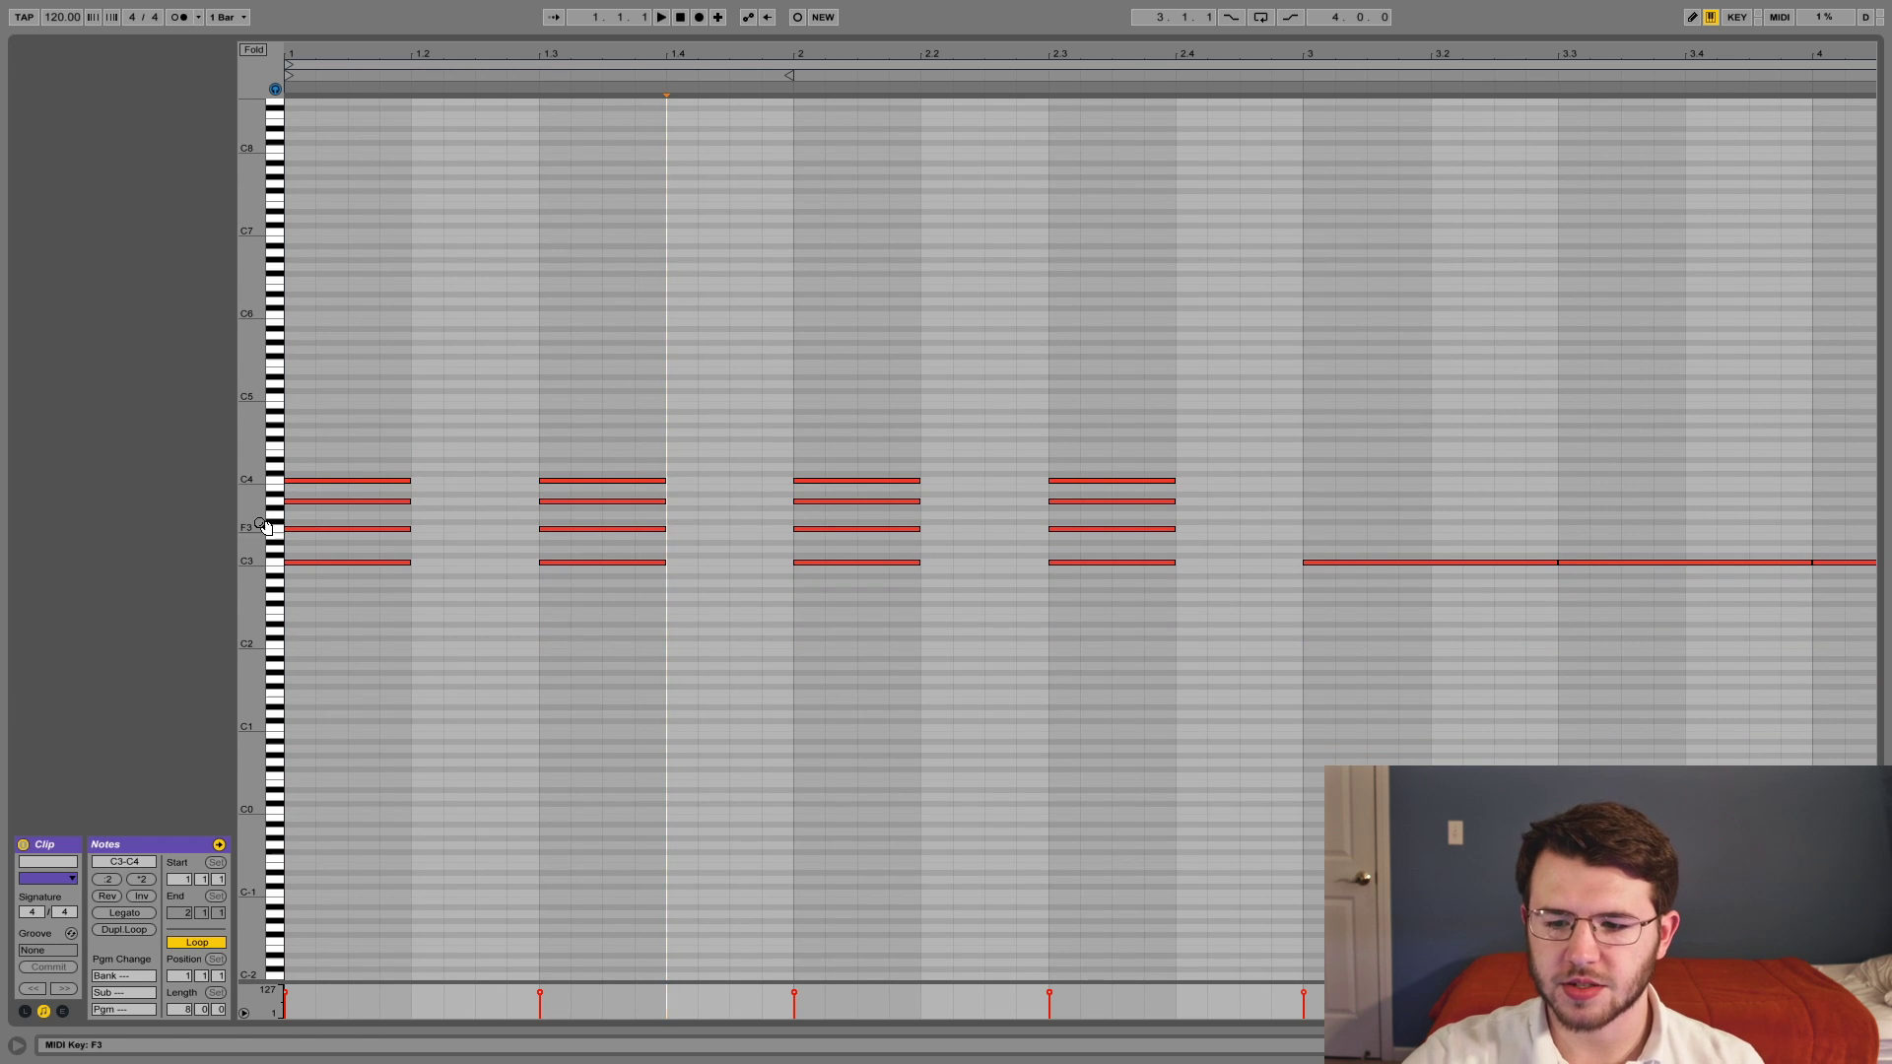
- Select all the notes in the clip from bar 1 into bar 5, and clear the selection
{"action": "scroll", "coordinate": [1213, 756], "scroll_direction": "right", "scroll_amount": 10}
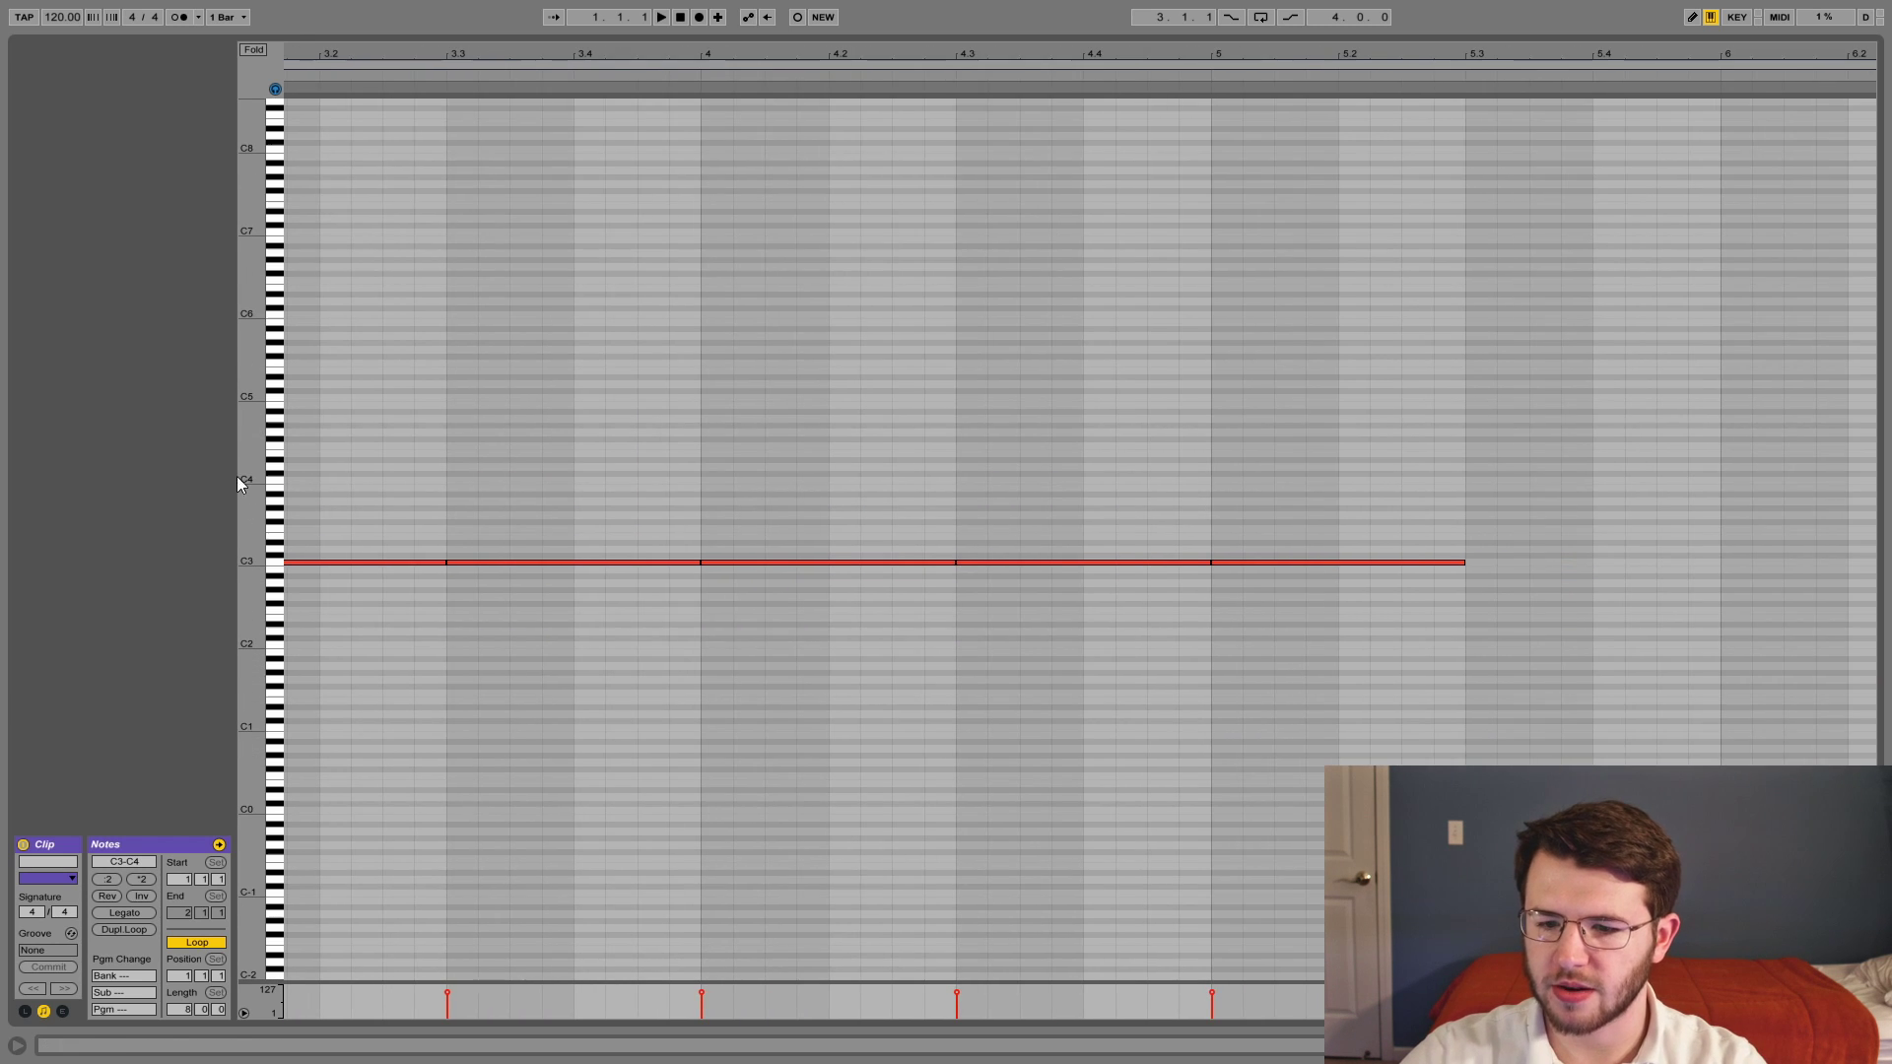
{"action": "scroll", "coordinate": [921, 654], "scroll_direction": "up", "scroll_amount": 5}
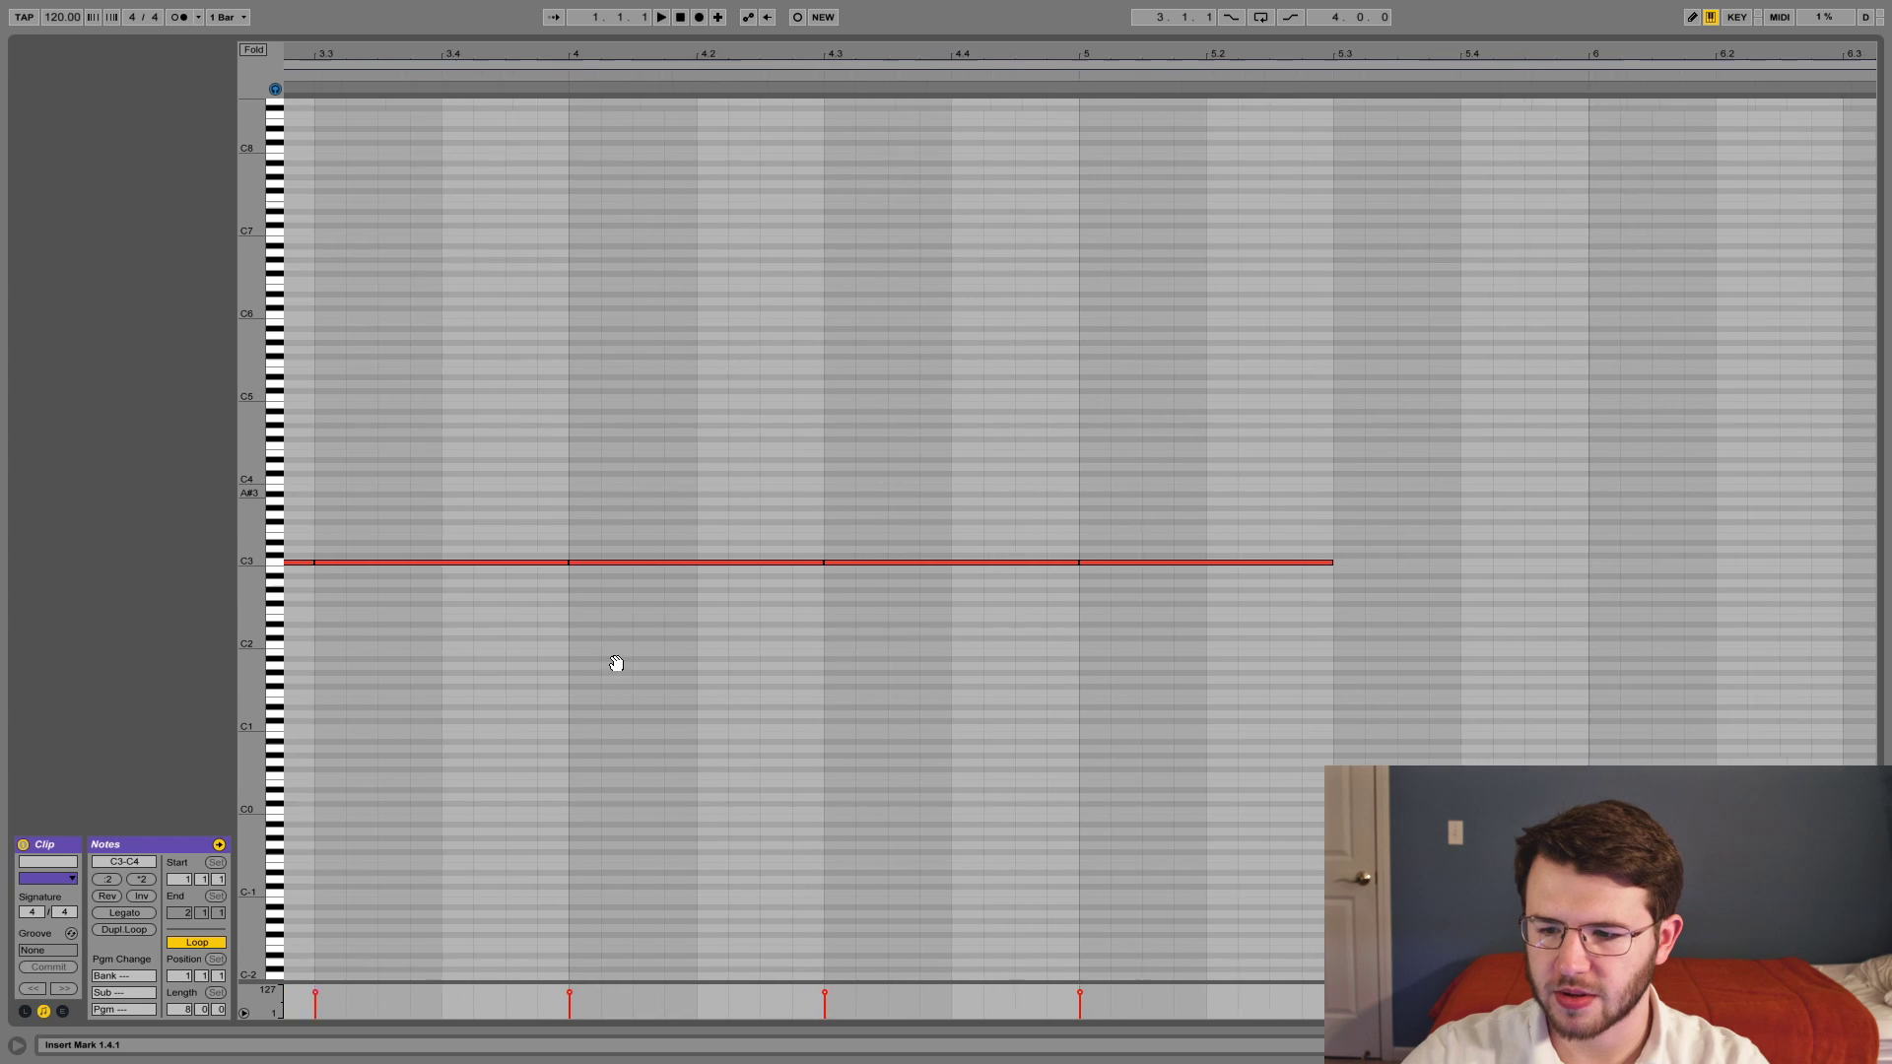
{"action": "scroll", "coordinate": [966, 823], "scroll_direction": "down", "scroll_amount": 5}
{"action": "scroll", "coordinate": [966, 824], "scroll_direction": "left", "scroll_amount": 8}
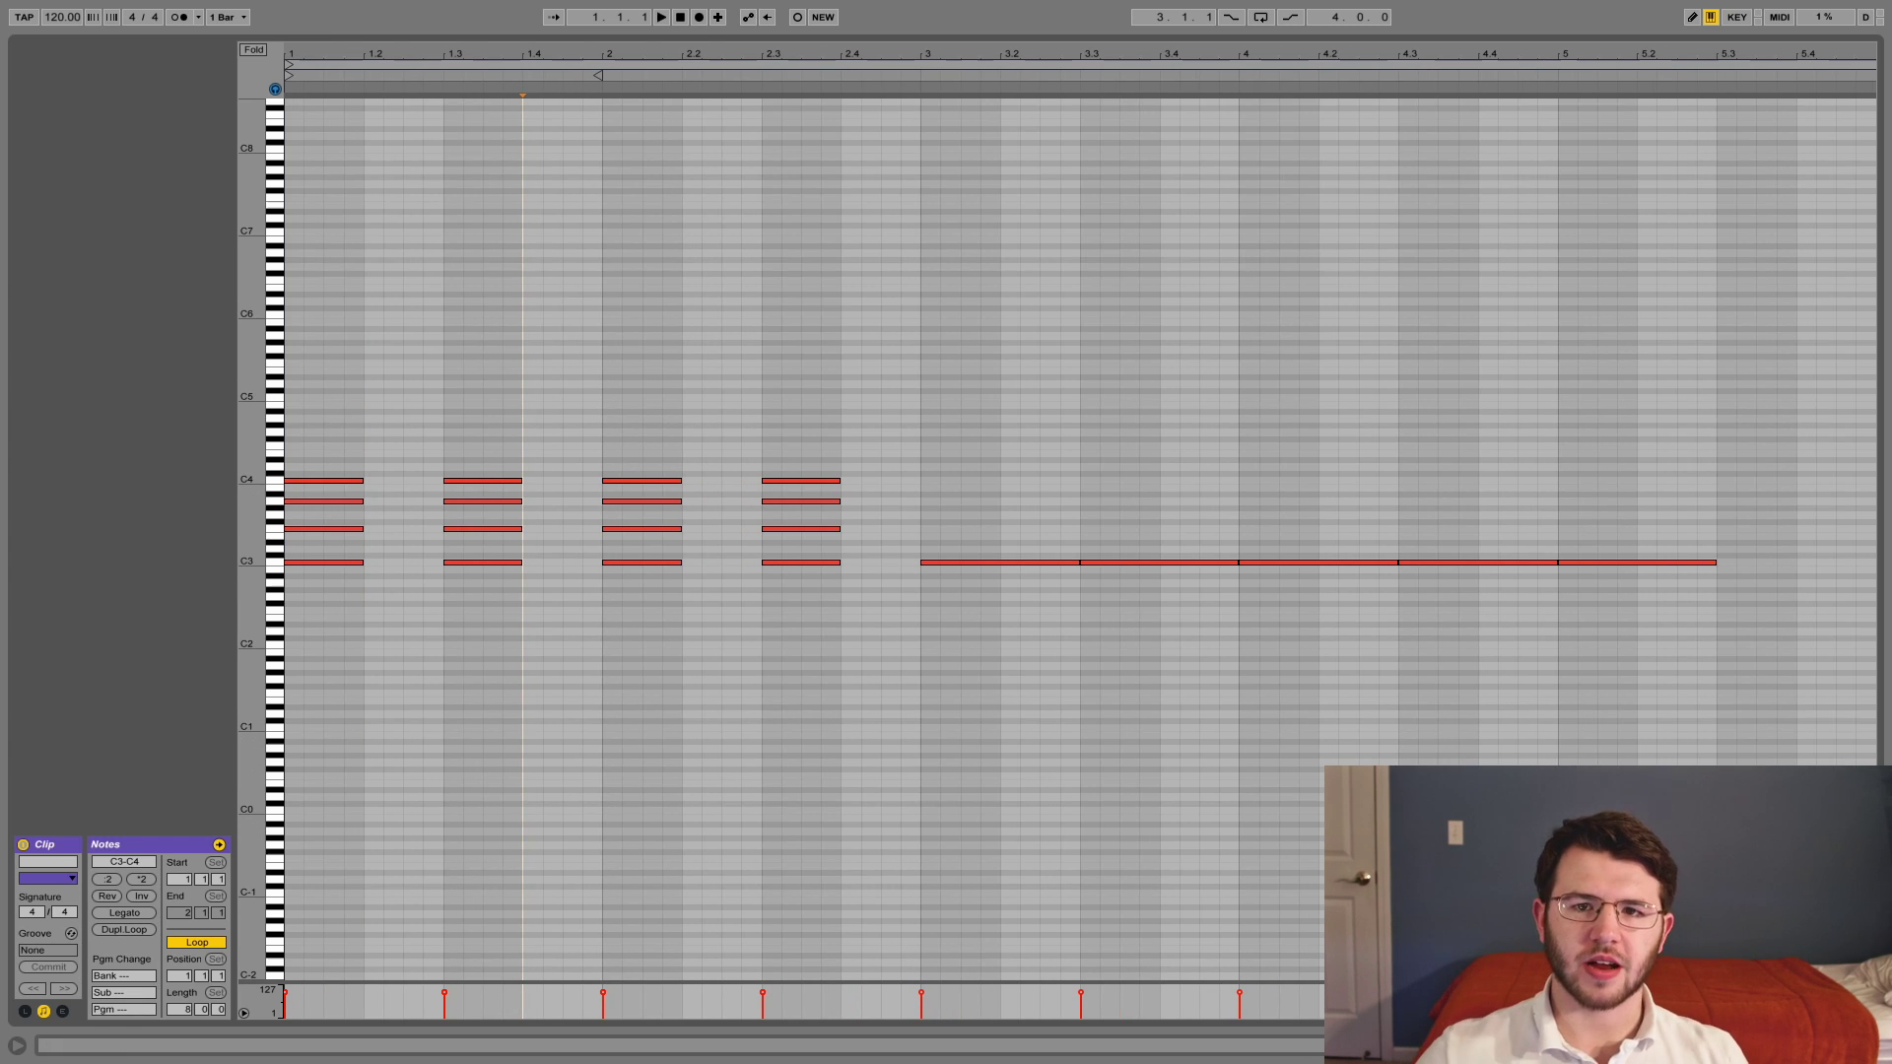
{"action": "left_click", "coordinate": [943, 357]}
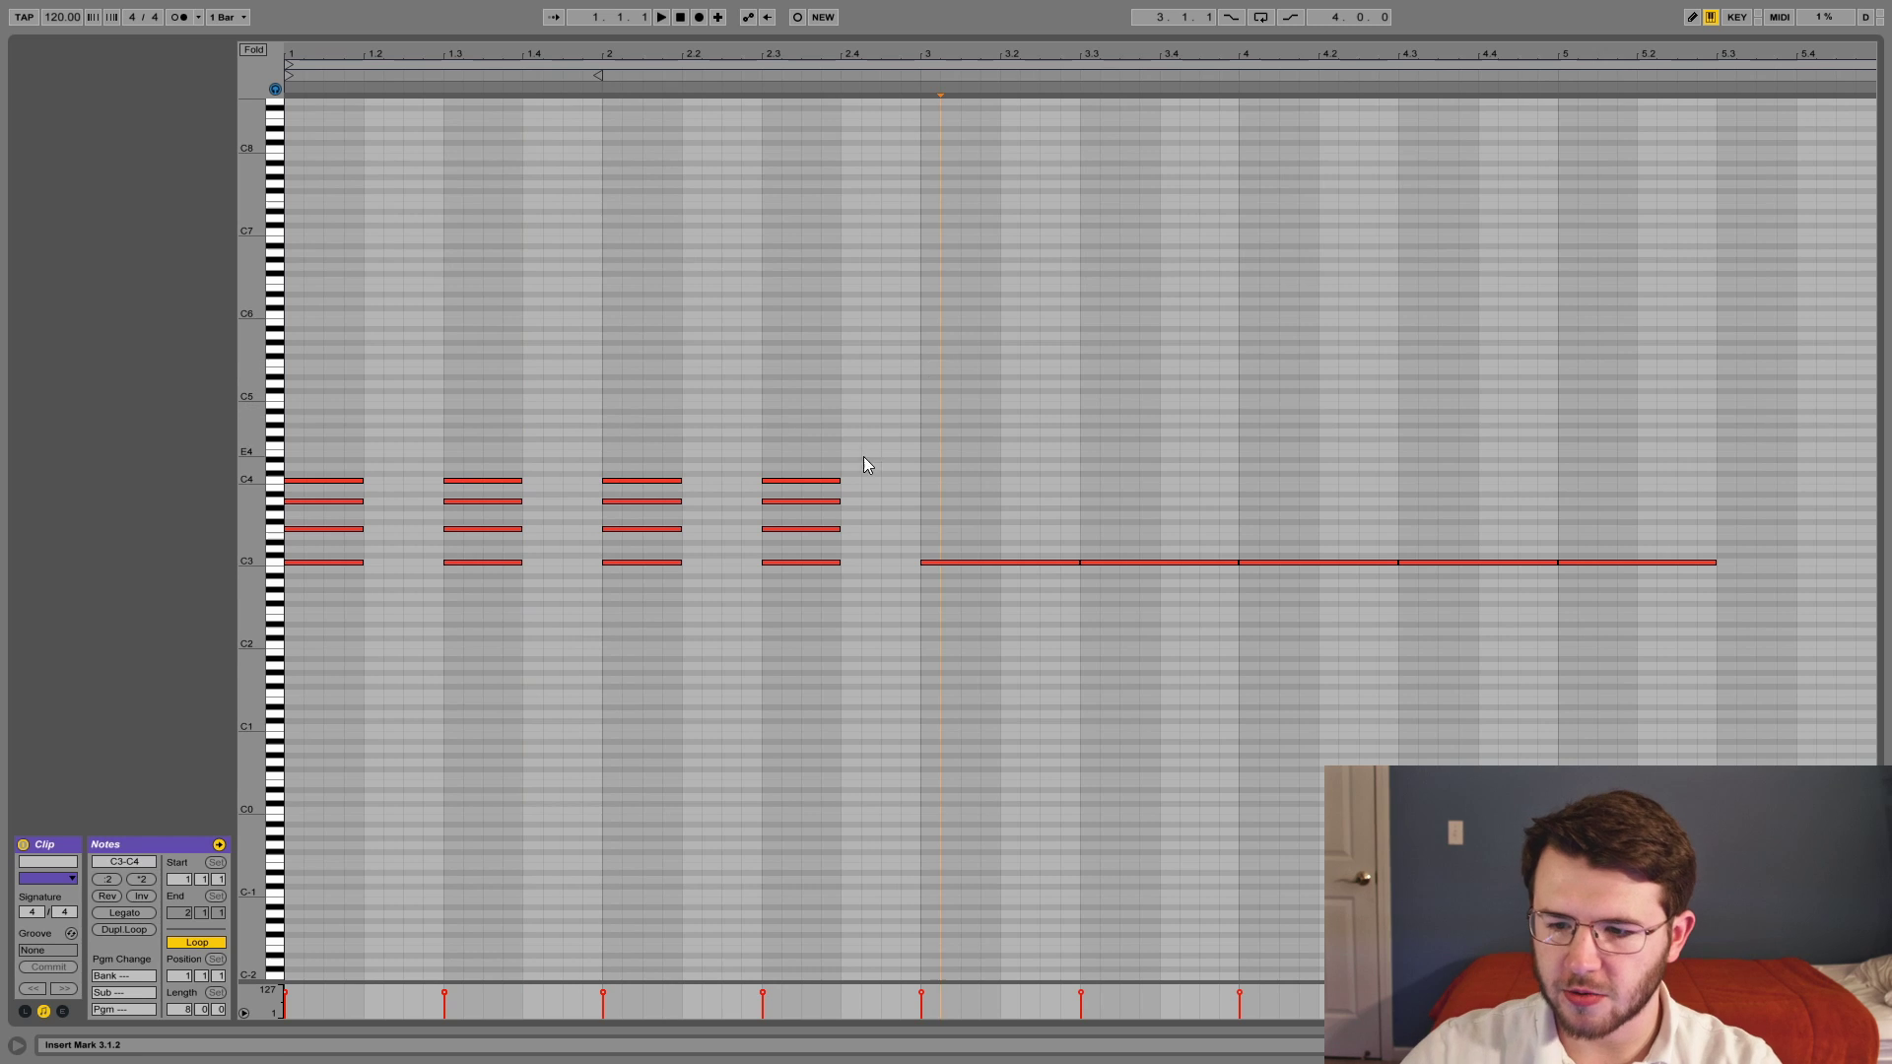
{"action": "left_click", "coordinate": [453, 414]}
{"action": "left_click_drag", "start_coordinate": [322, 373], "coordinate": [1709, 759]}
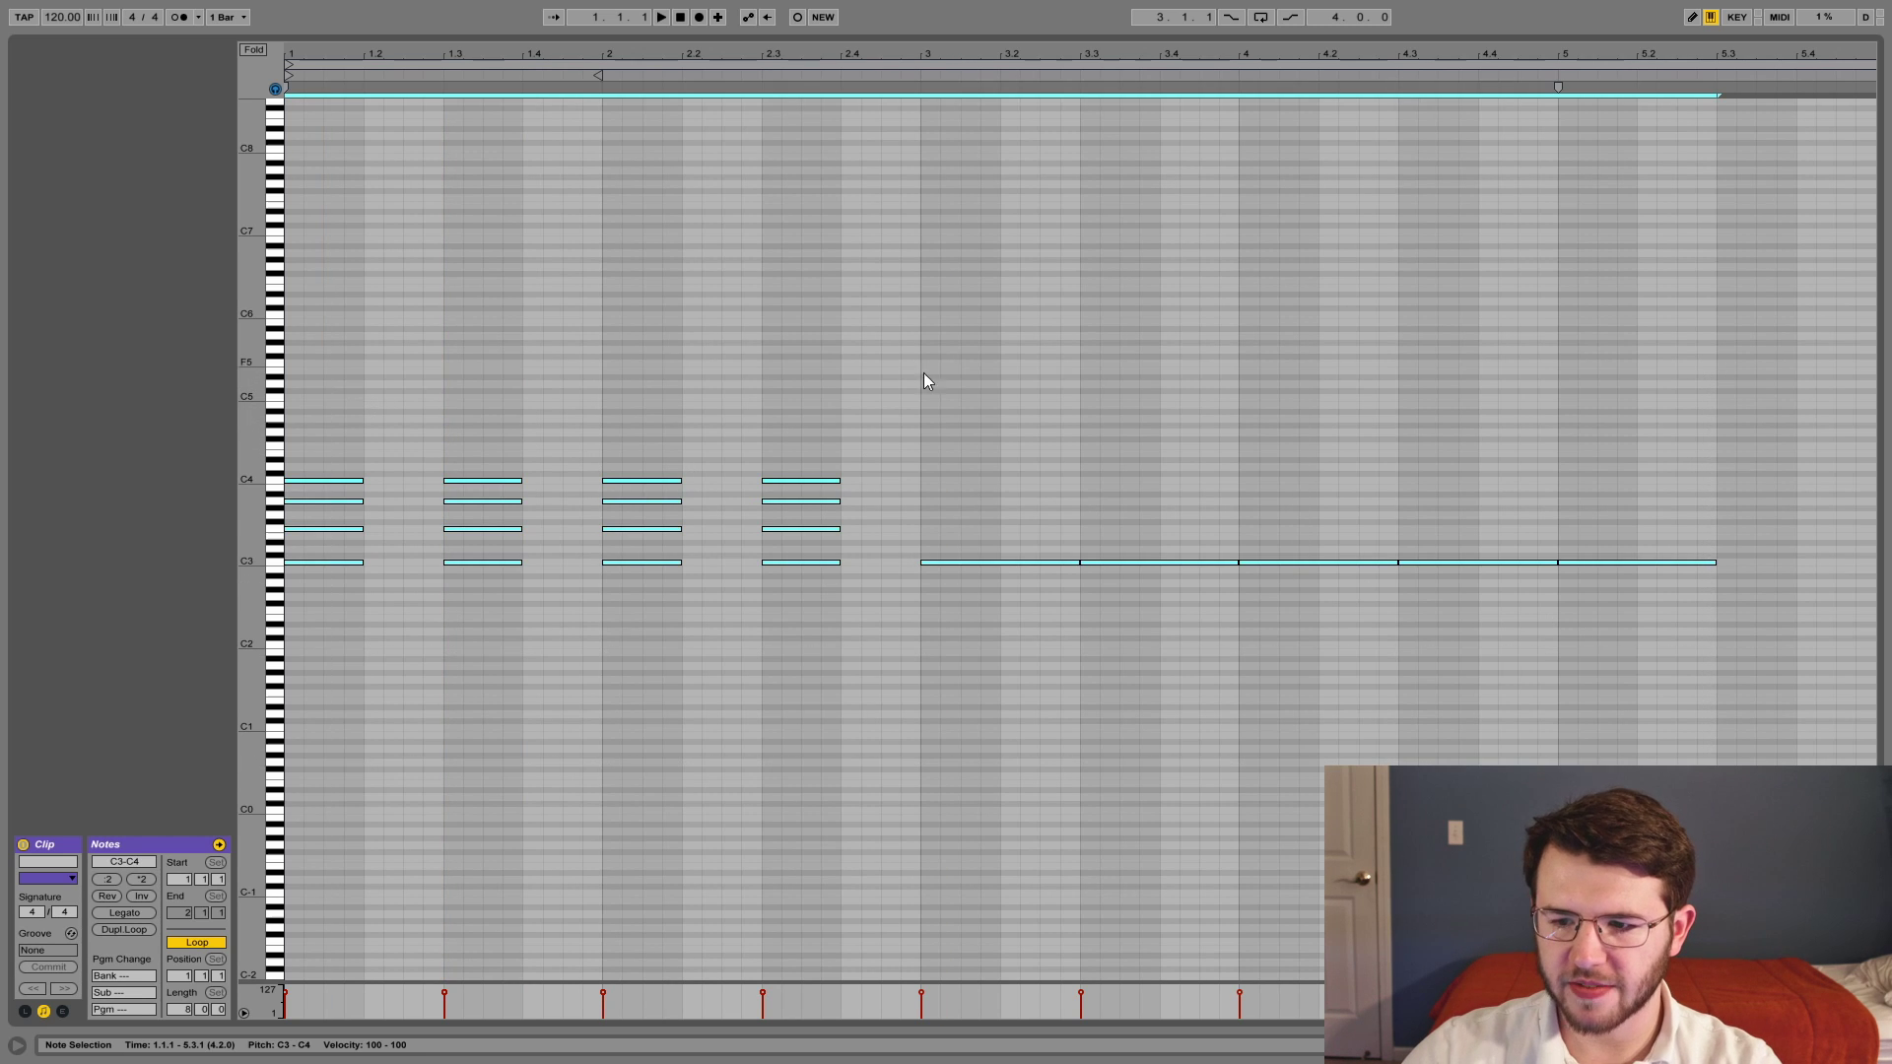
{"action": "left_click", "coordinate": [881, 369]}
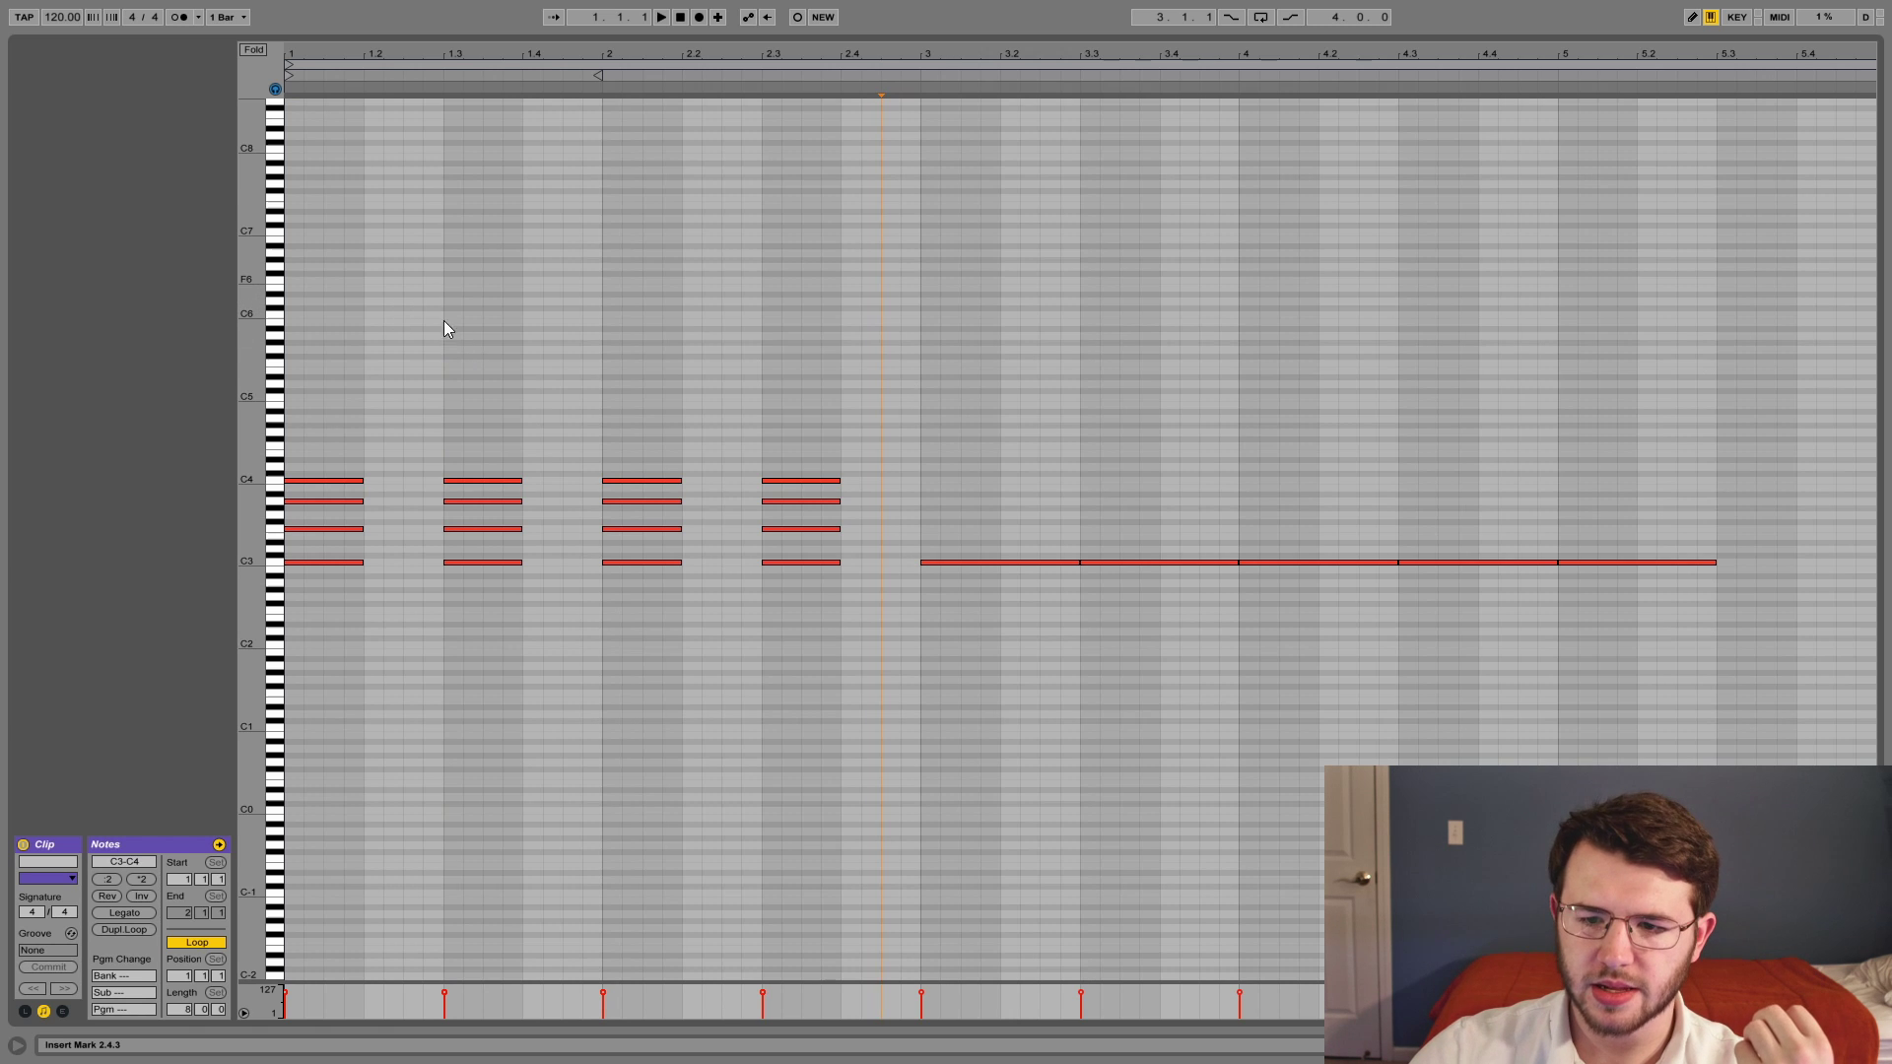
- Set the piano roll's fixed grid to 1/32
{"action": "right_click", "coordinate": [546, 311]}
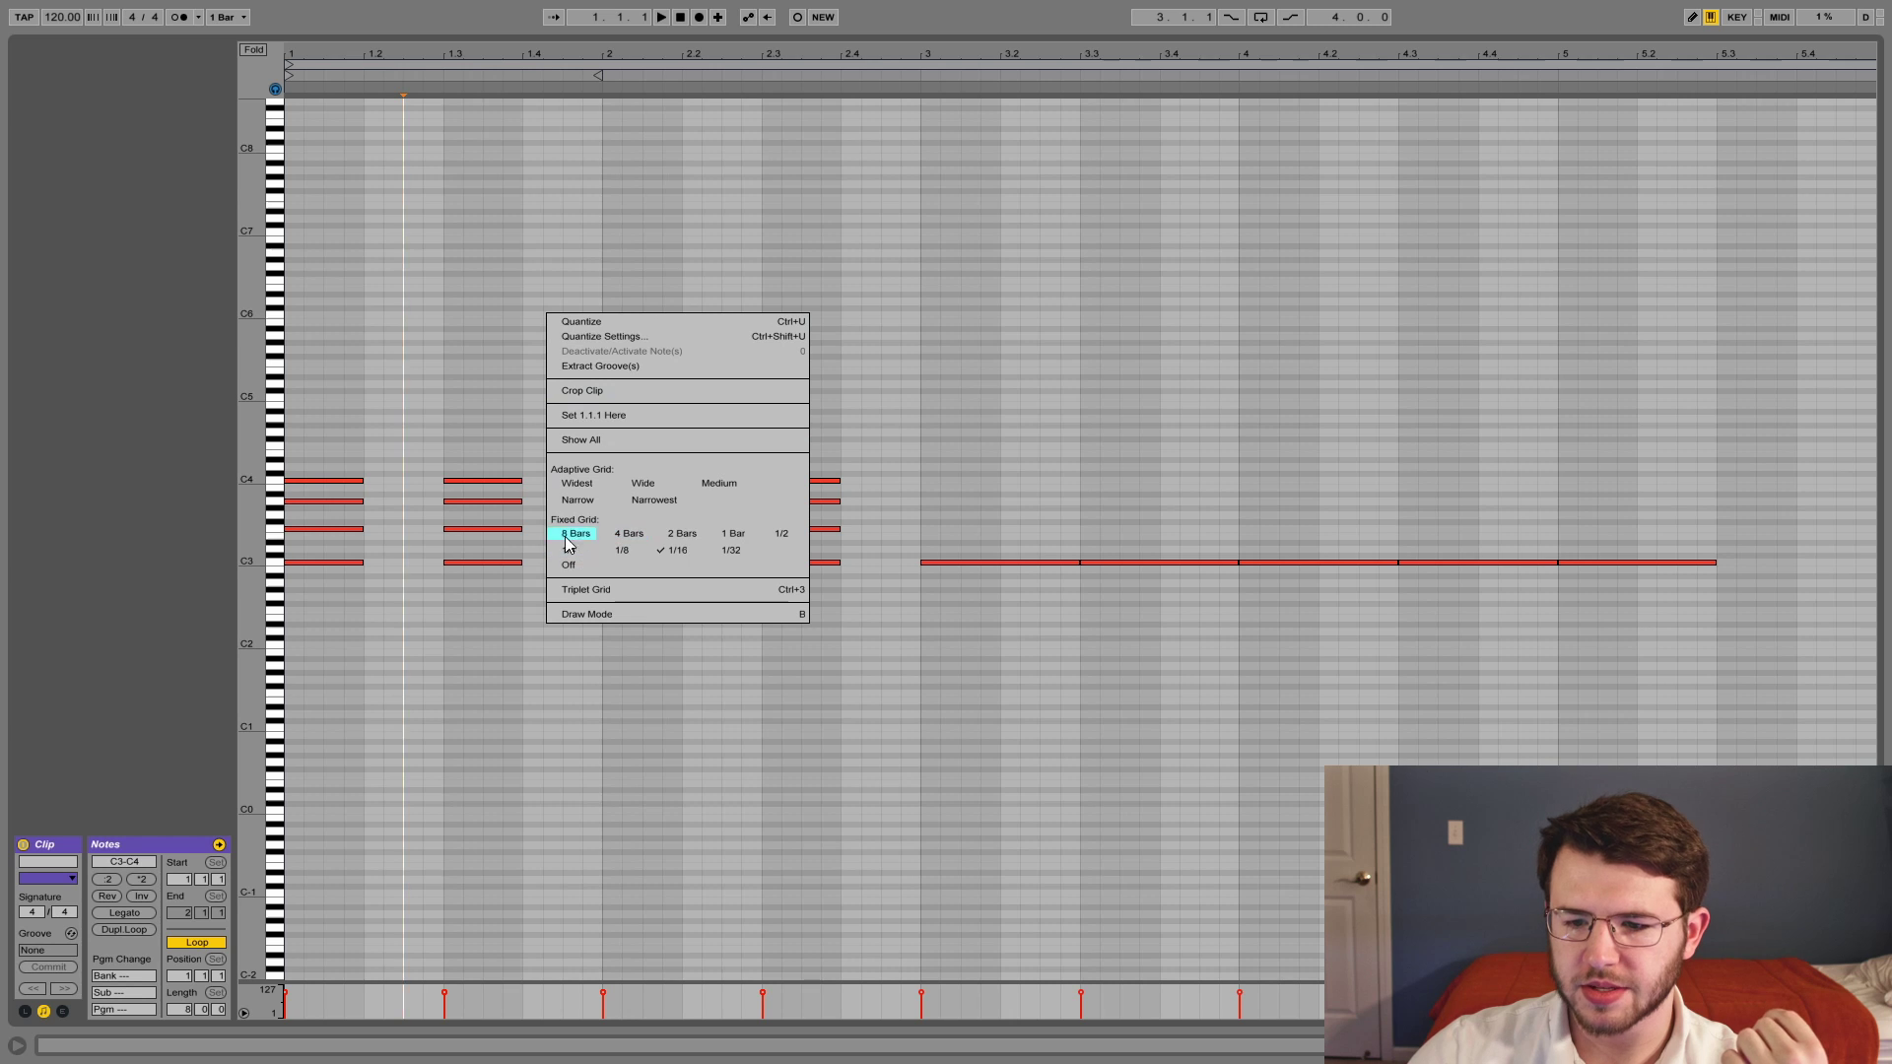
{"action": "left_click", "coordinate": [735, 554]}
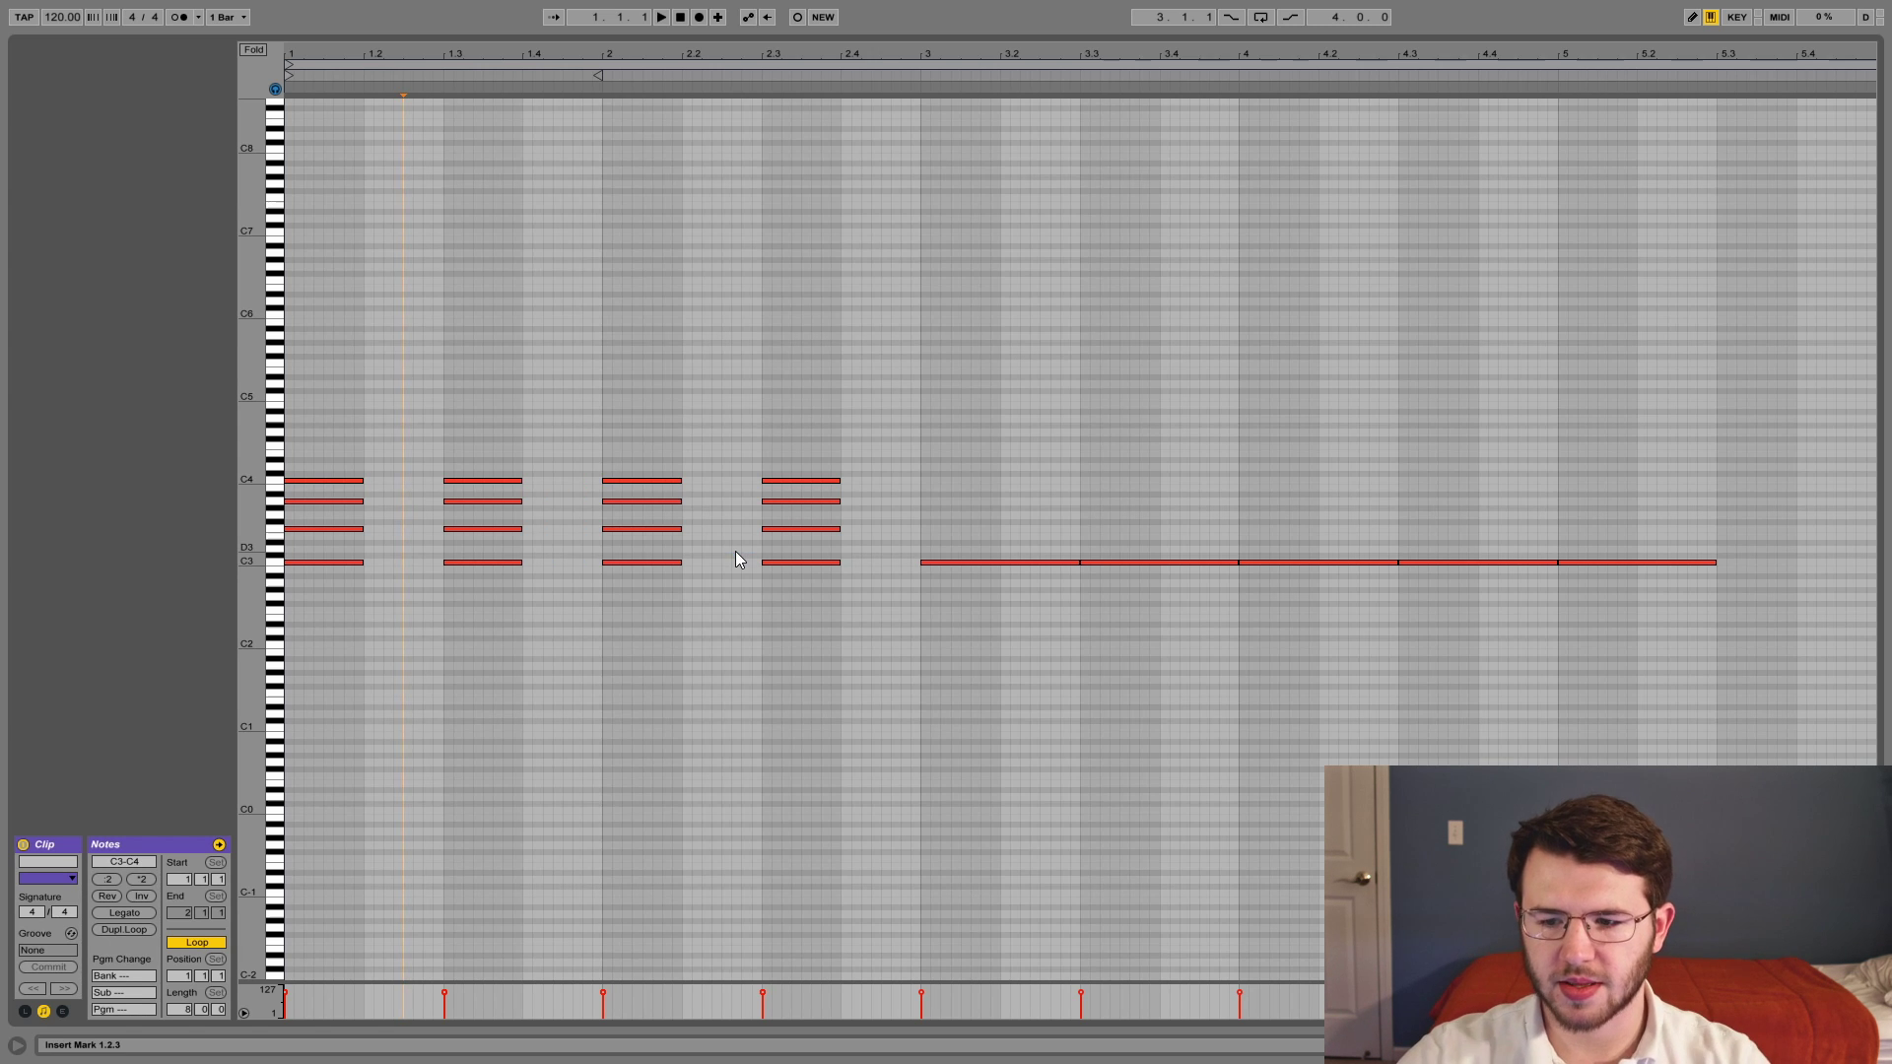
- Try lengthening the first C3 note to just past 1.2.2, and undo the change
{"action": "left_click", "coordinate": [541, 491]}
{"action": "key", "text": "plus"}
{"action": "key", "text": "plus"}
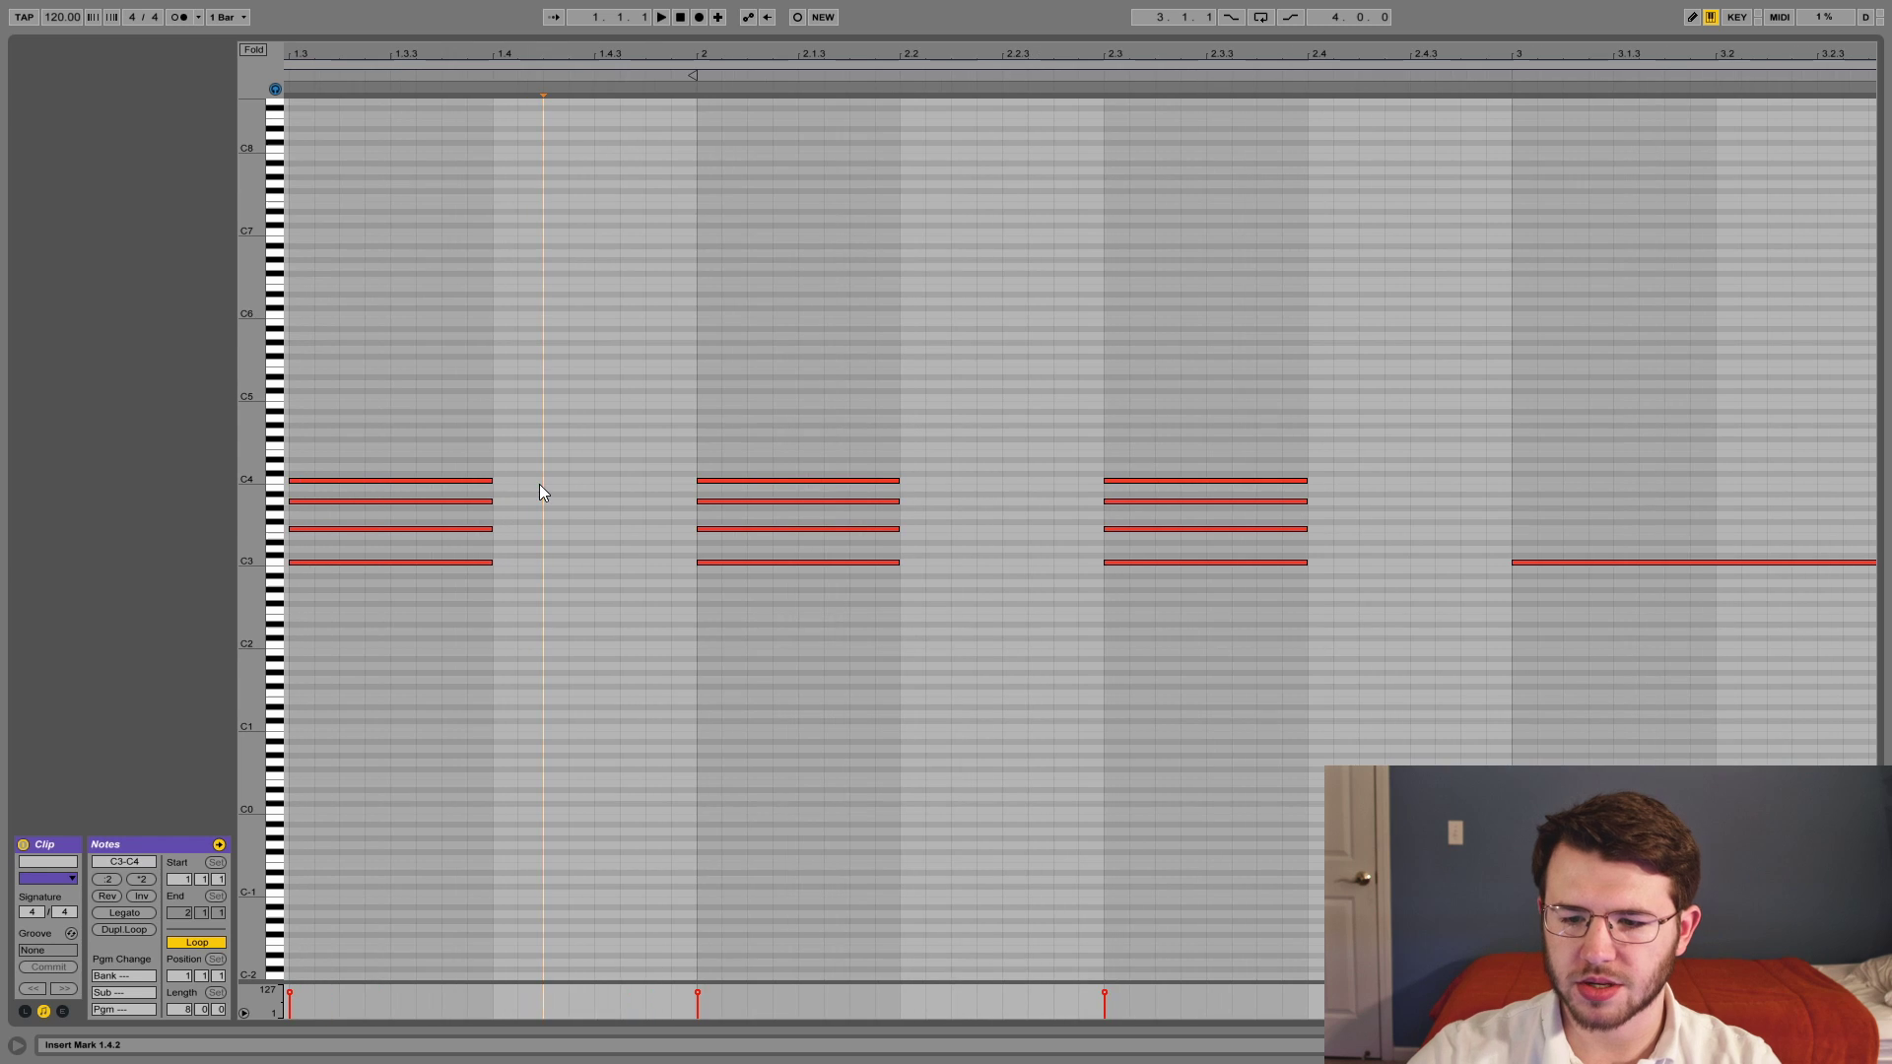
{"action": "left_click_drag", "start_coordinate": [487, 562], "coordinate": [551, 569]}
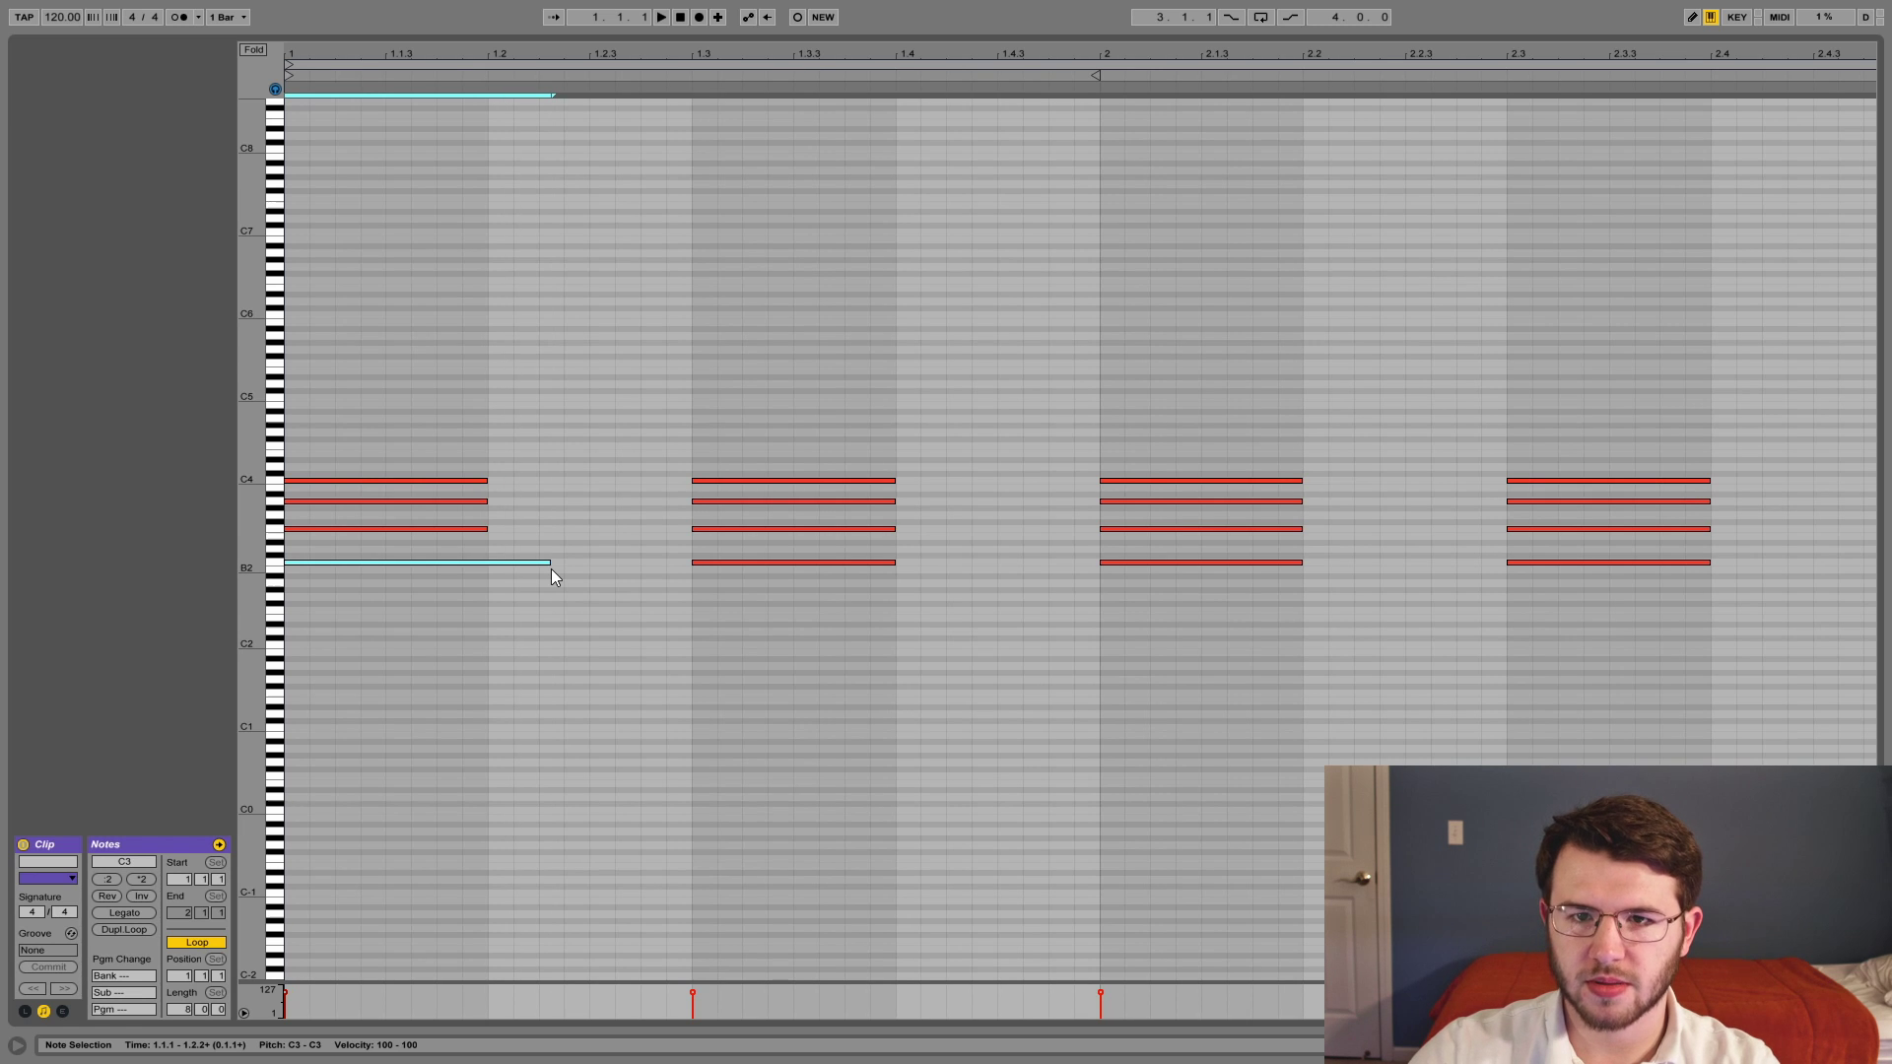
{"action": "key", "text": "ctrl+z"}
{"action": "left_click", "coordinate": [539, 578]}
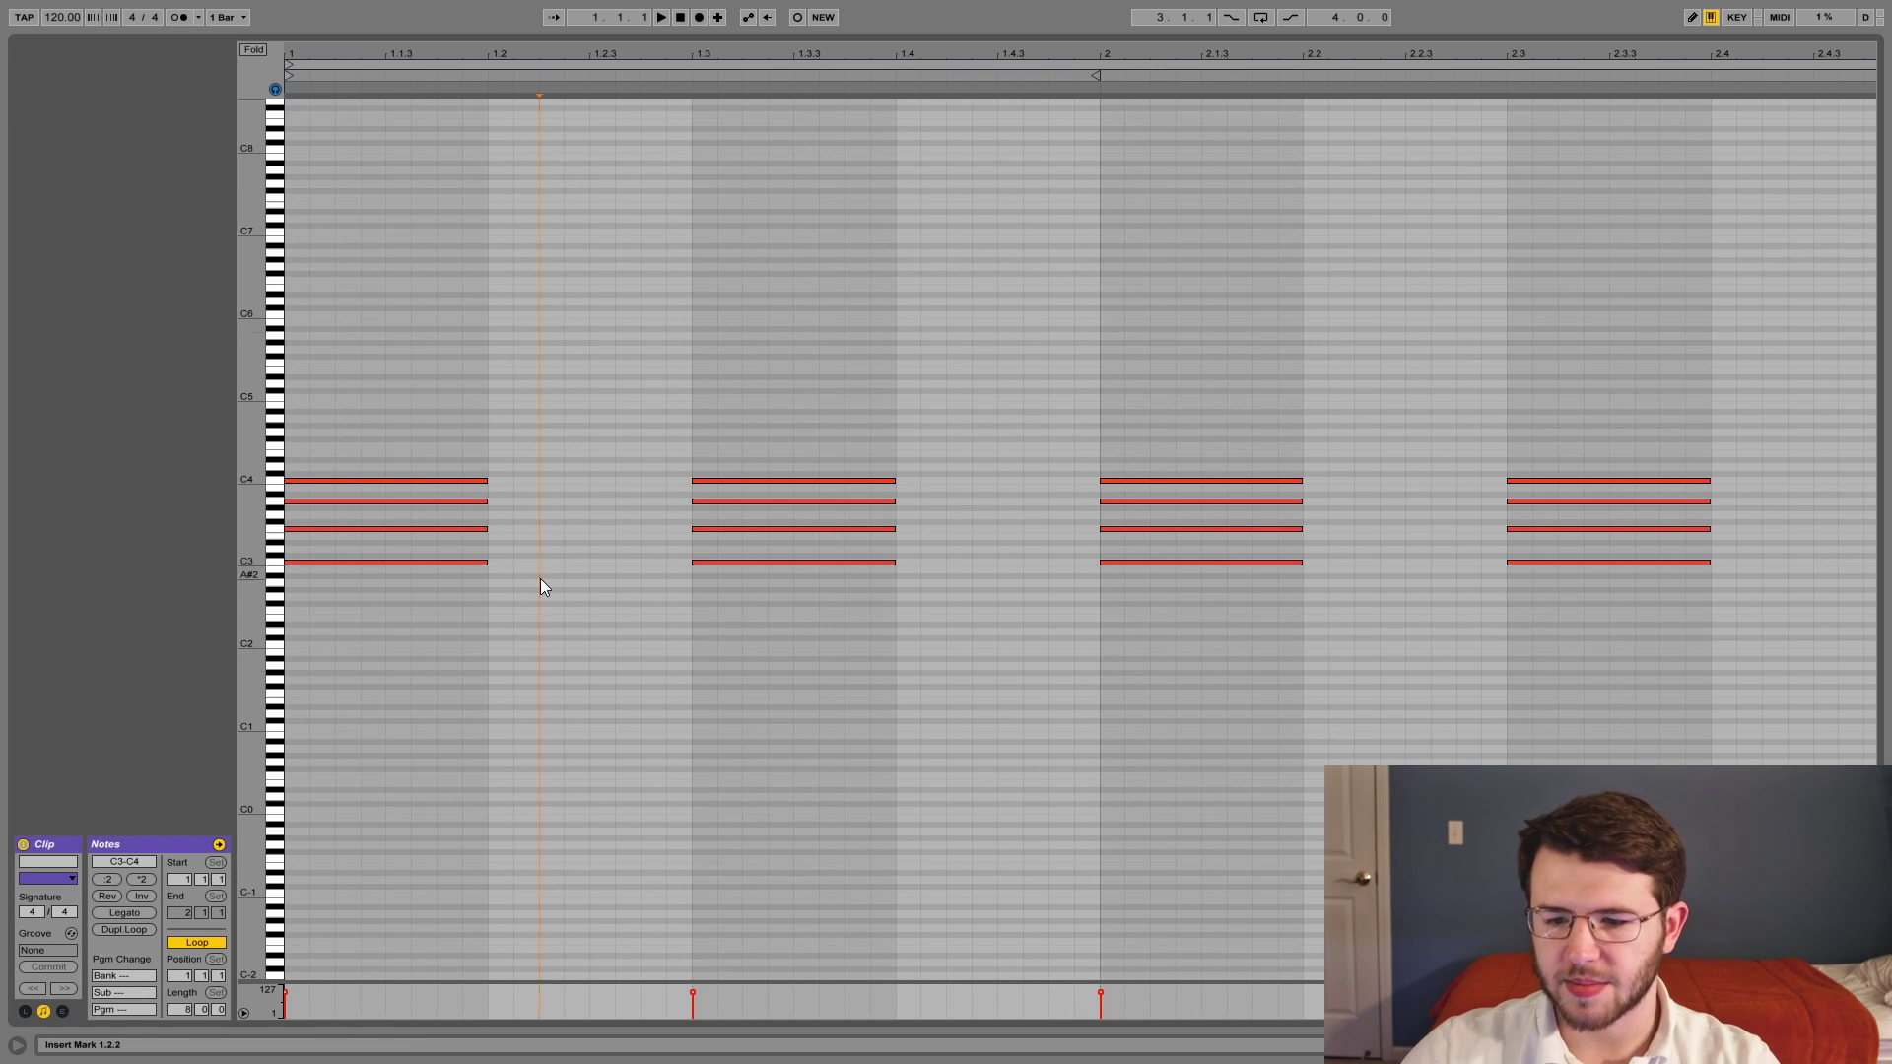
{"action": "scroll", "coordinate": [697, 295], "scroll_direction": "right", "scroll_amount": 10}
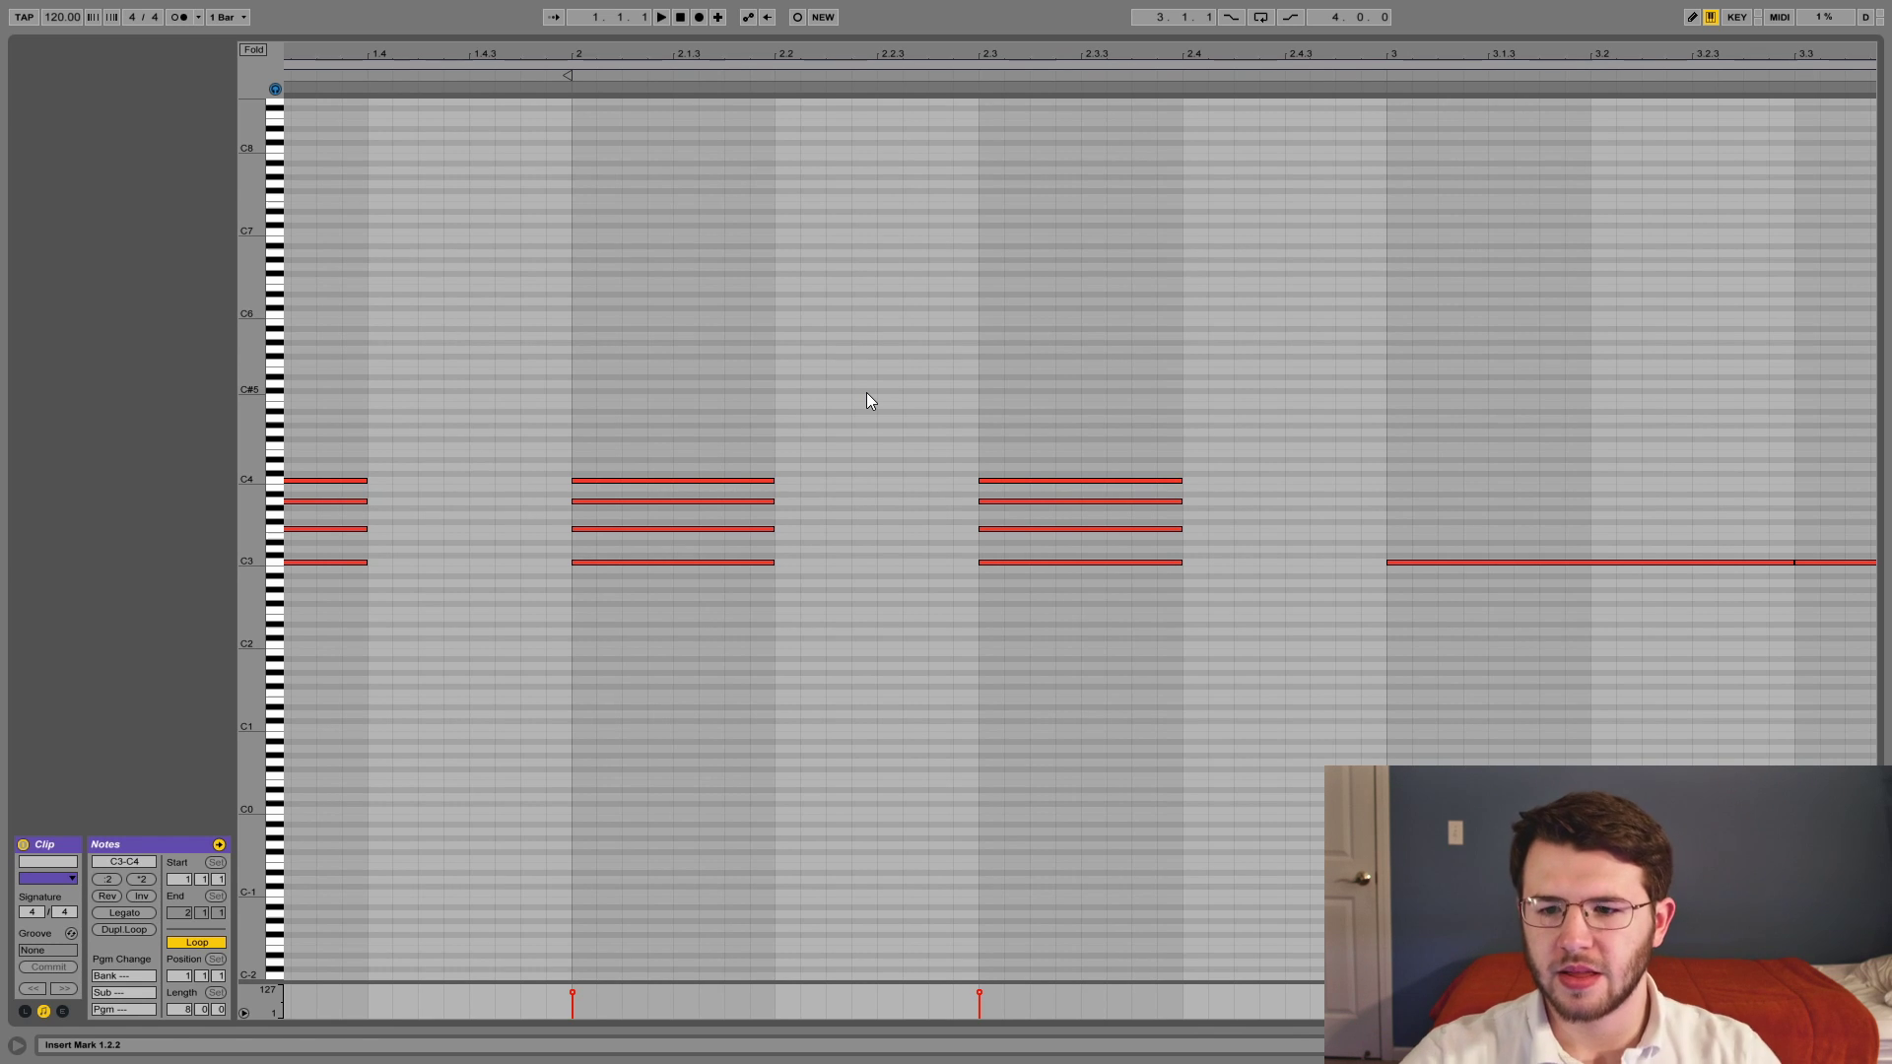
- Move the clip's loop start to bar 3 and on to bar 7, keeping the loop end at bar 9
{"action": "left_click_drag", "start_coordinate": [485, 61], "coordinate": [490, 37]}
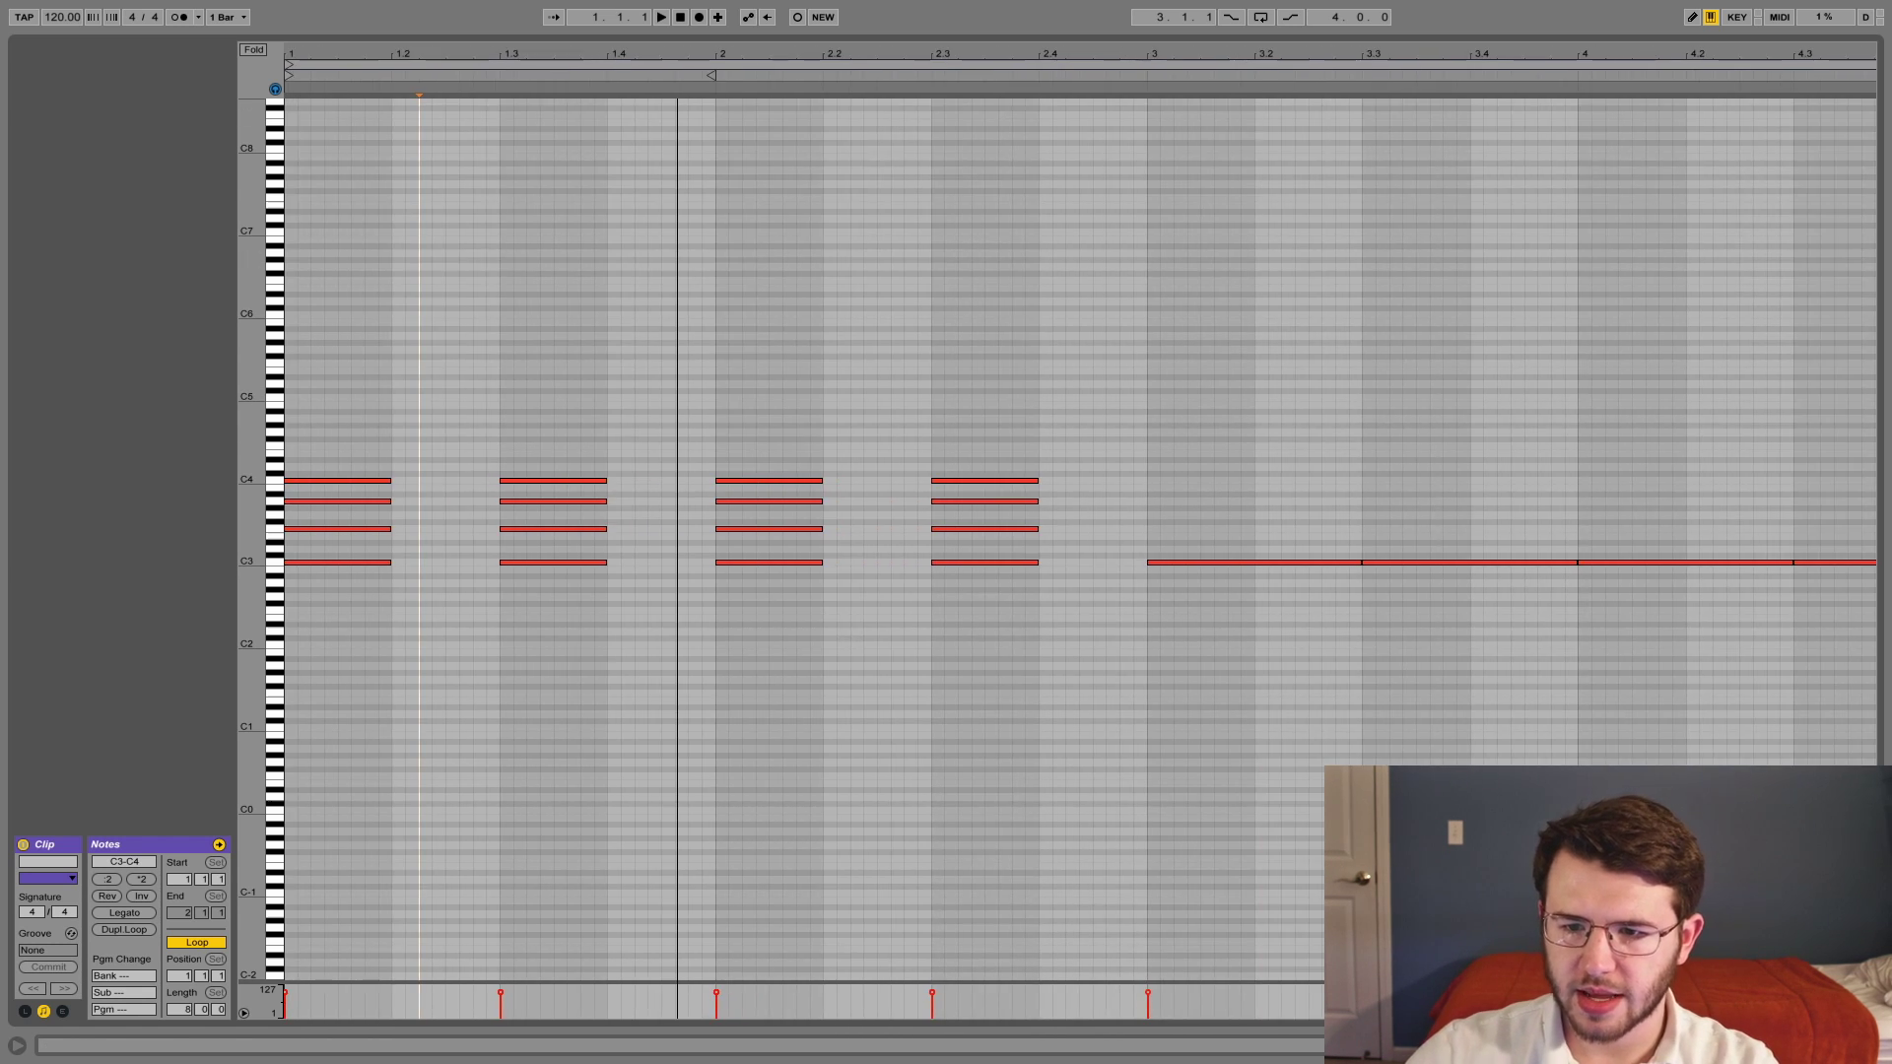
{"action": "left_click", "coordinate": [632, 186]}
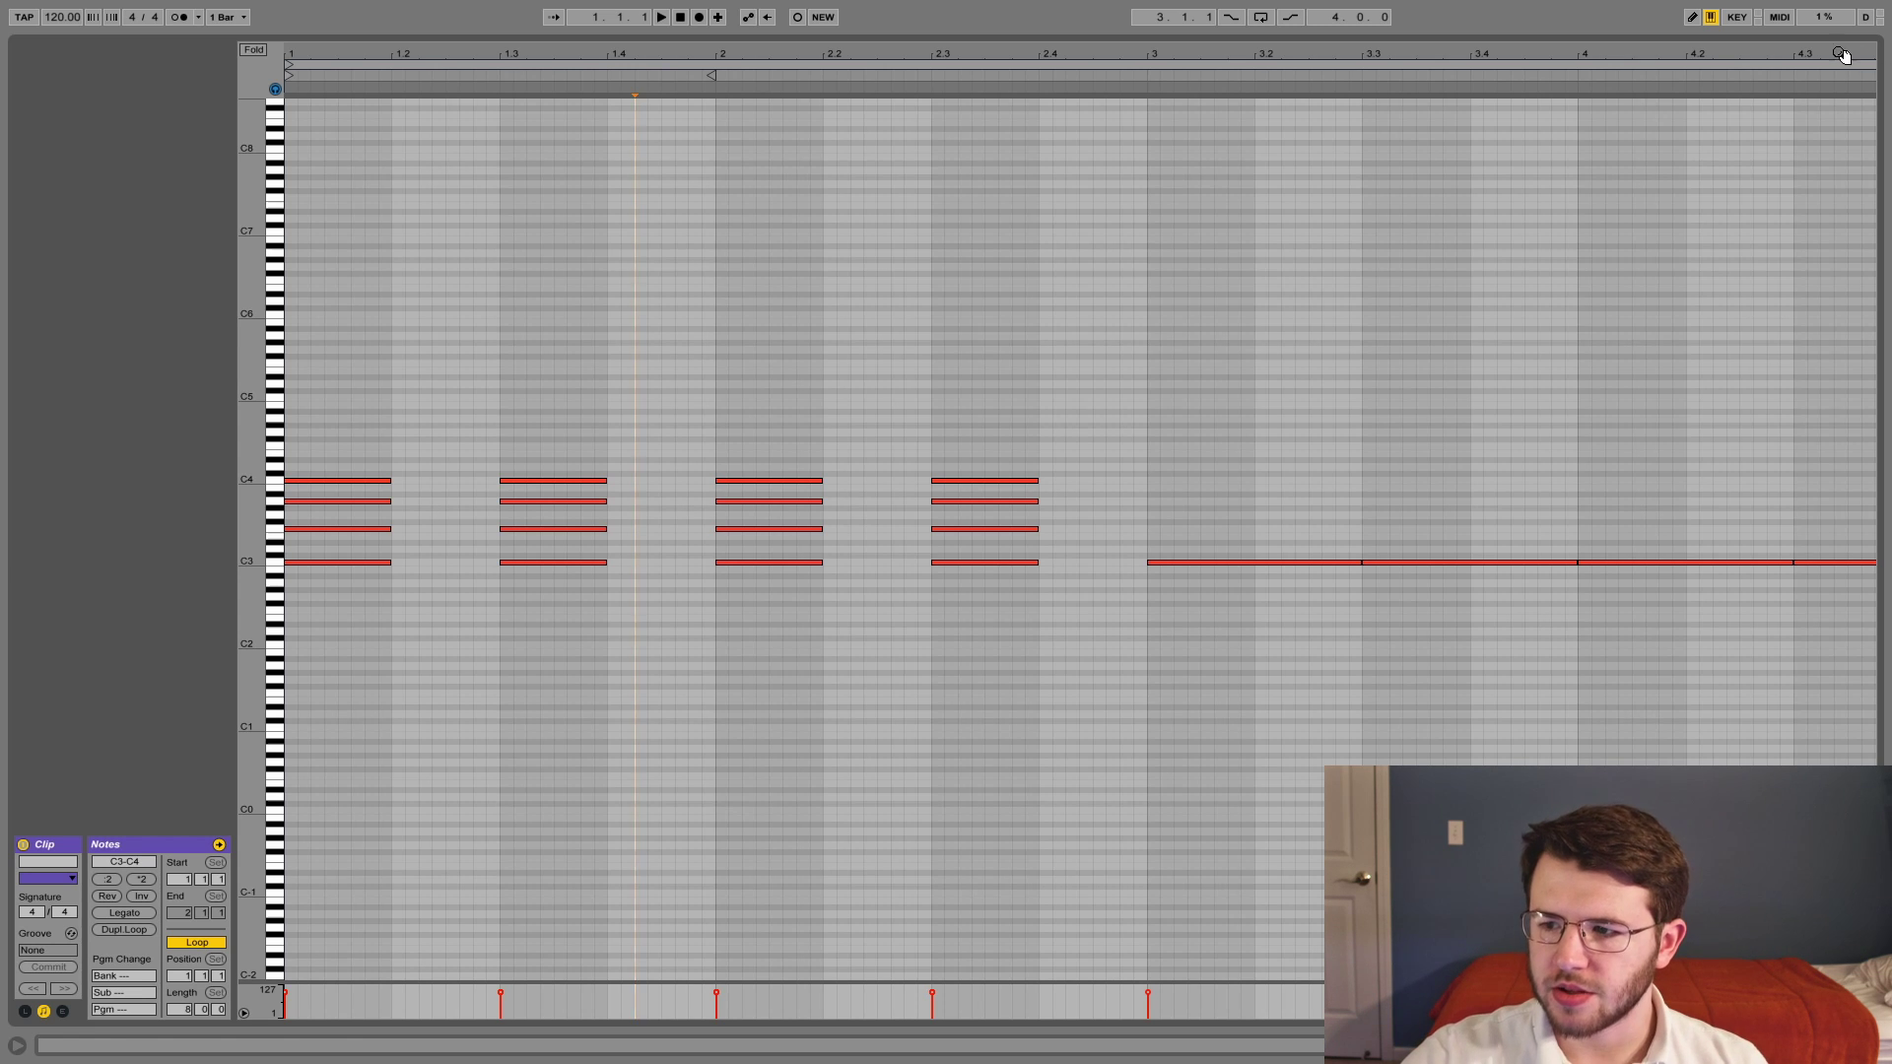
{"action": "key", "text": "minus"}
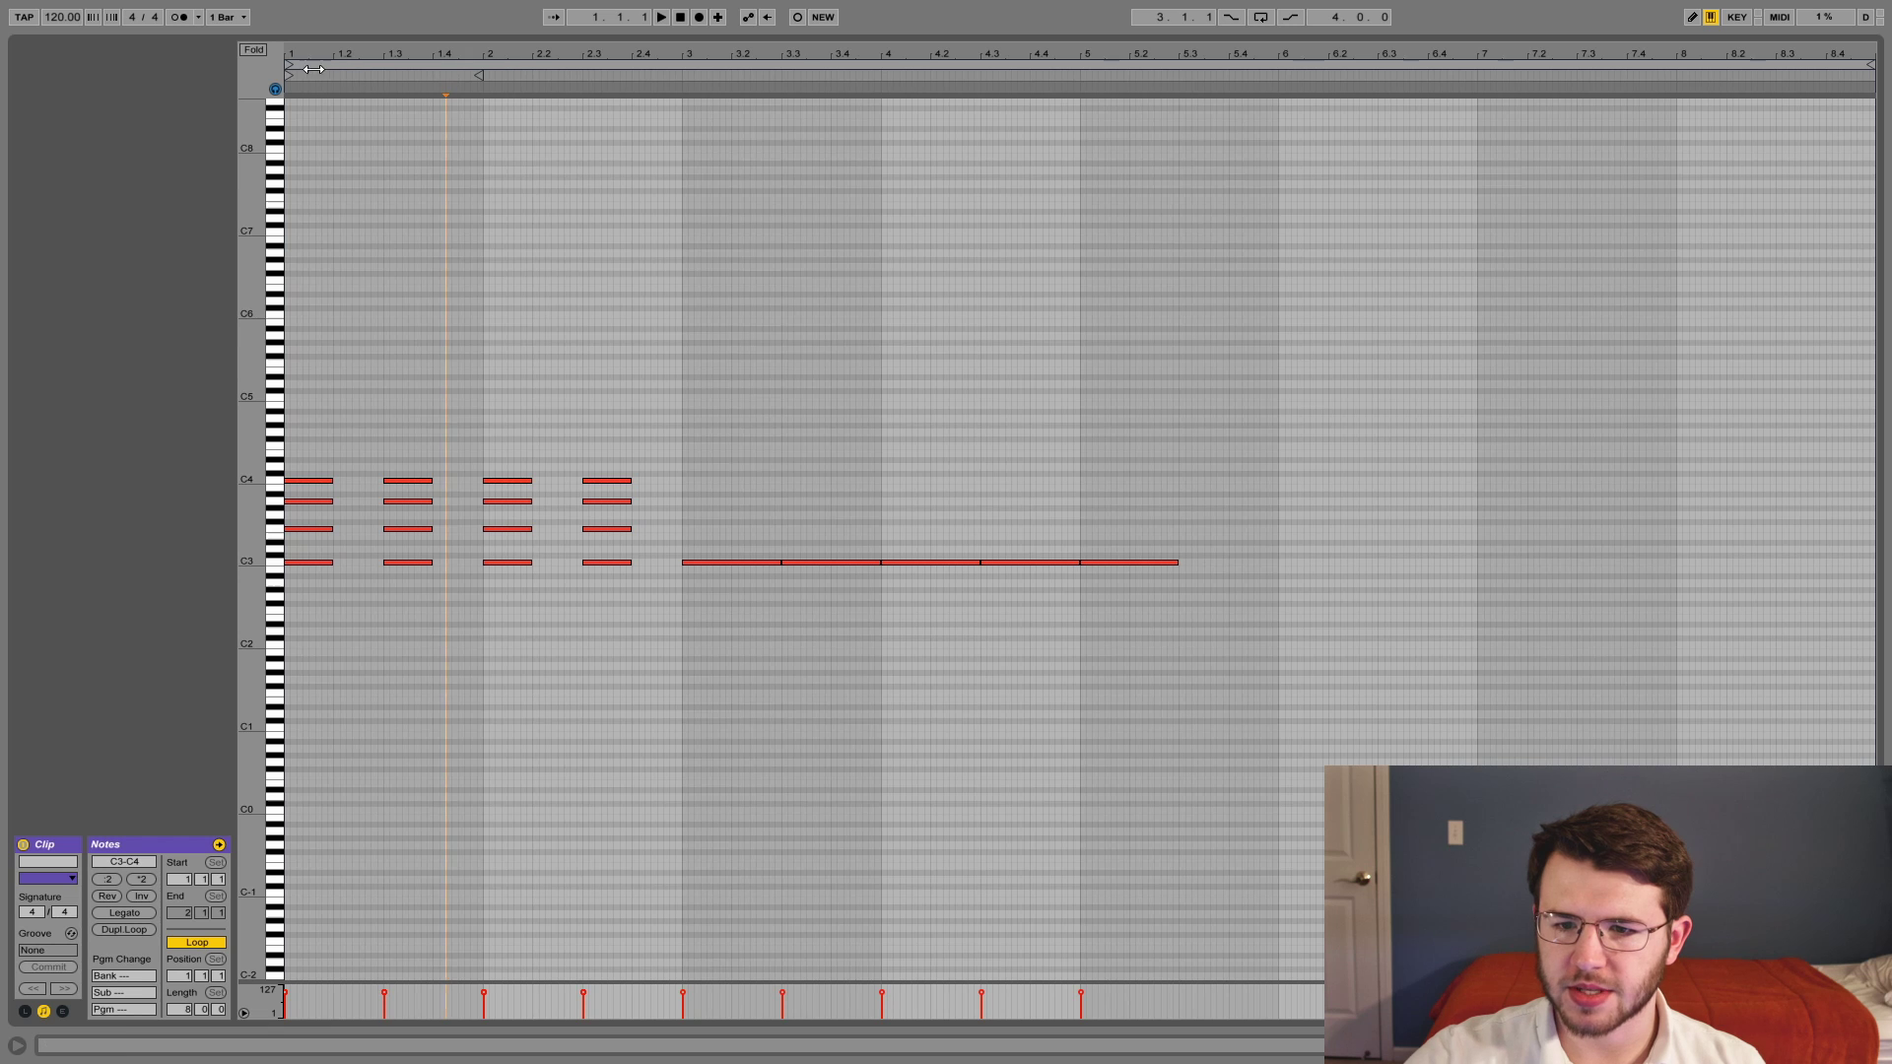
{"action": "left_click", "coordinate": [426, 79]}
{"action": "left_click_drag", "start_coordinate": [288, 64], "coordinate": [685, 69]}
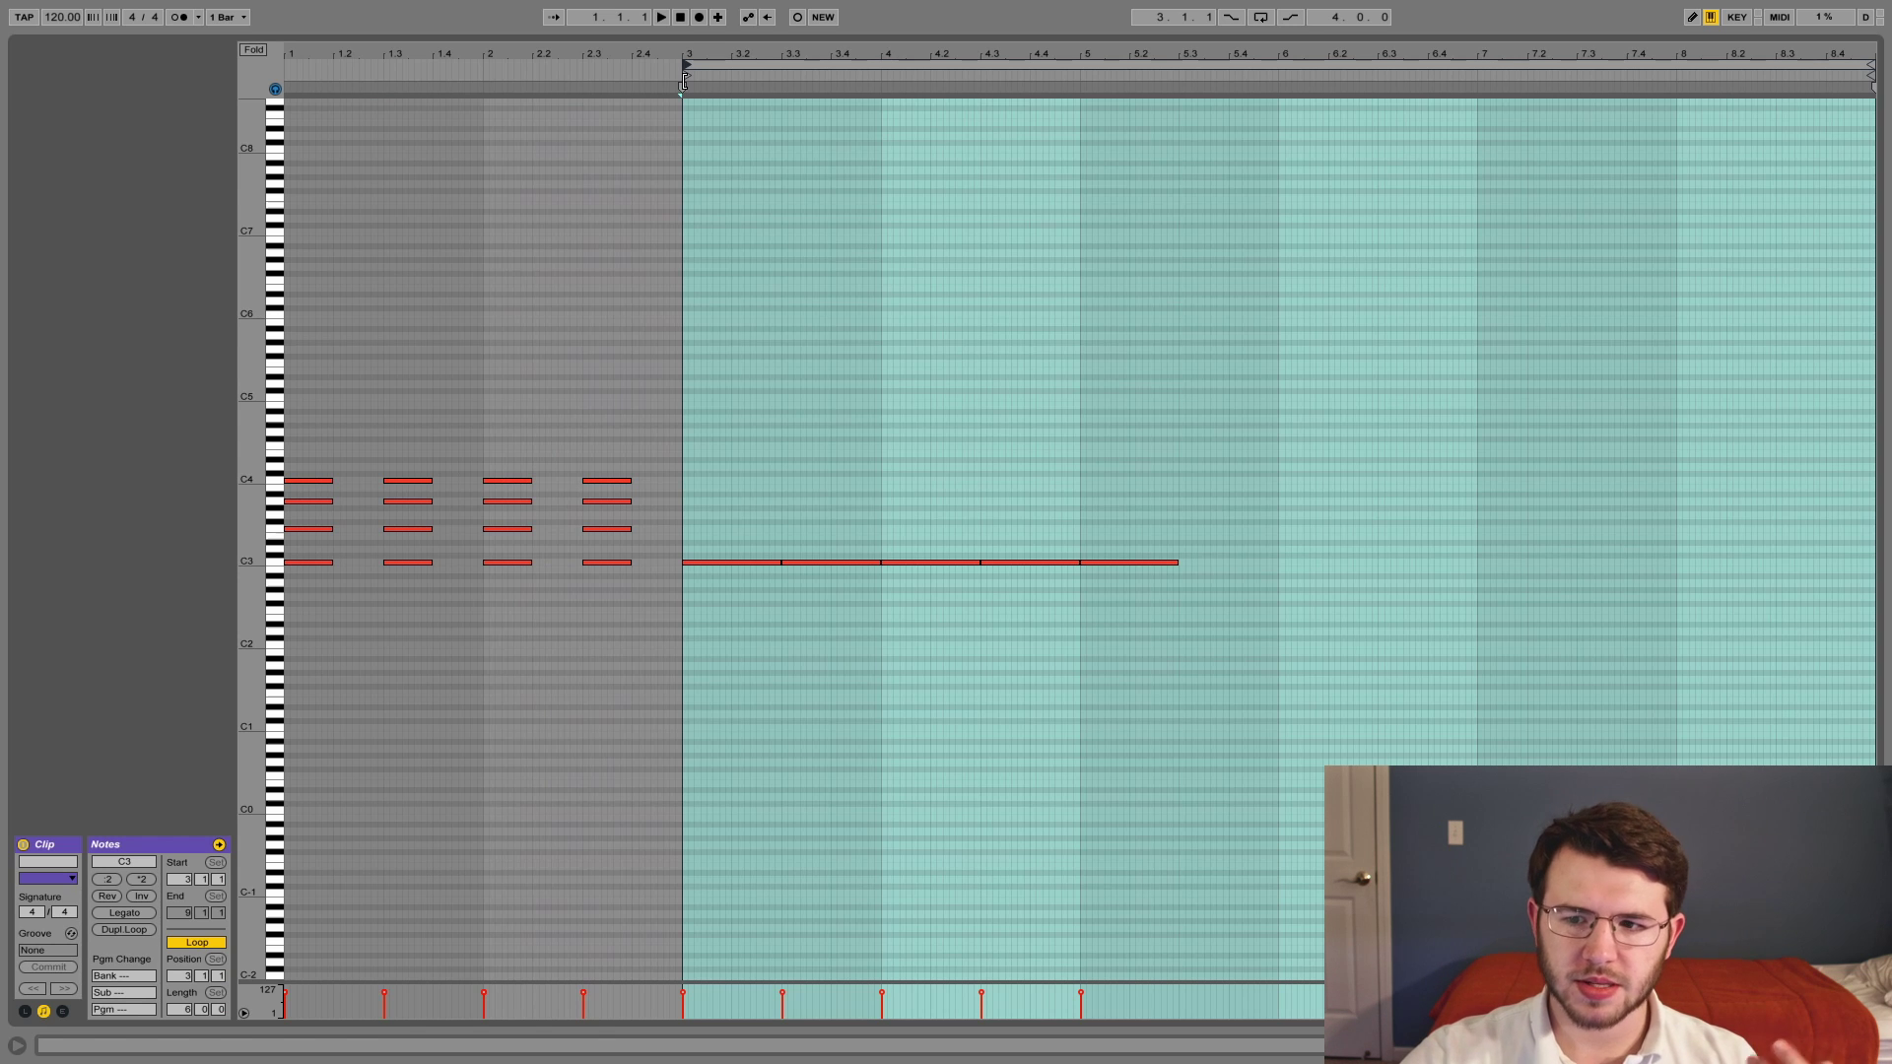
{"action": "left_click_drag", "start_coordinate": [685, 79], "coordinate": [1480, 79]}
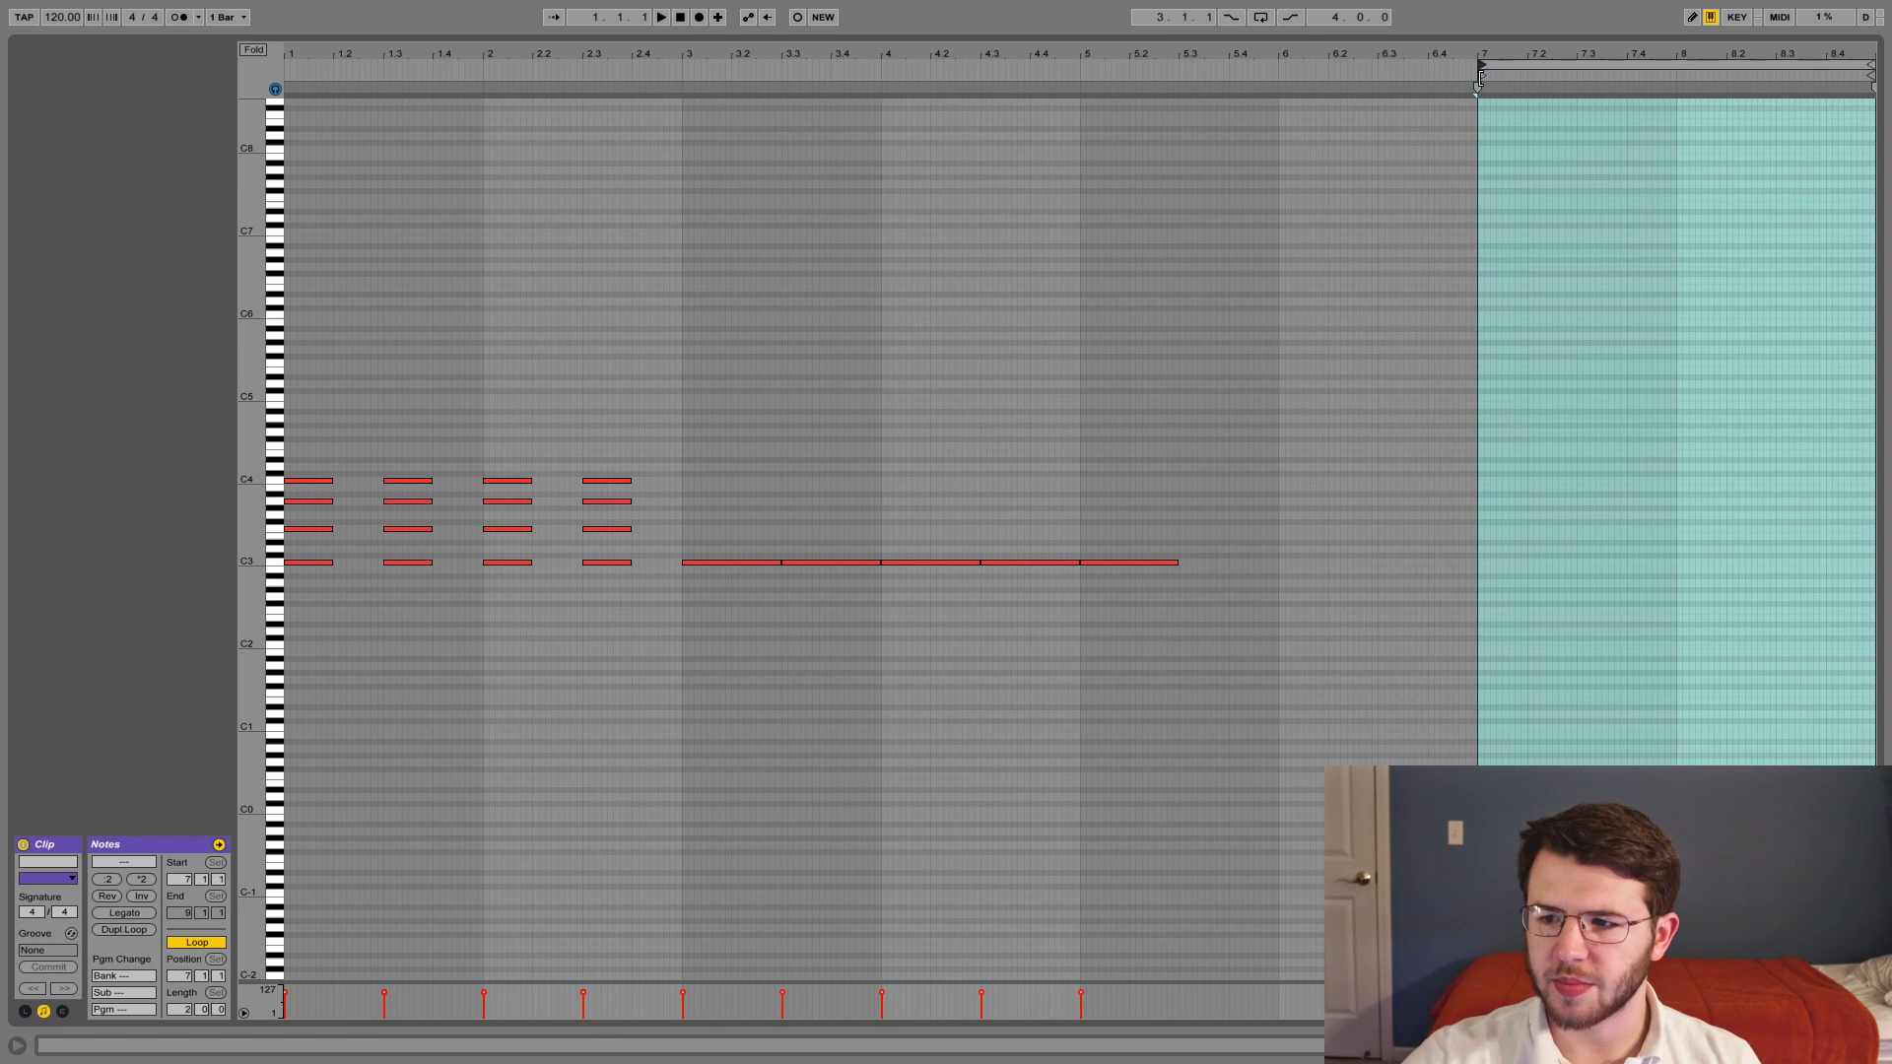
{"action": "left_click", "coordinate": [1544, 267]}
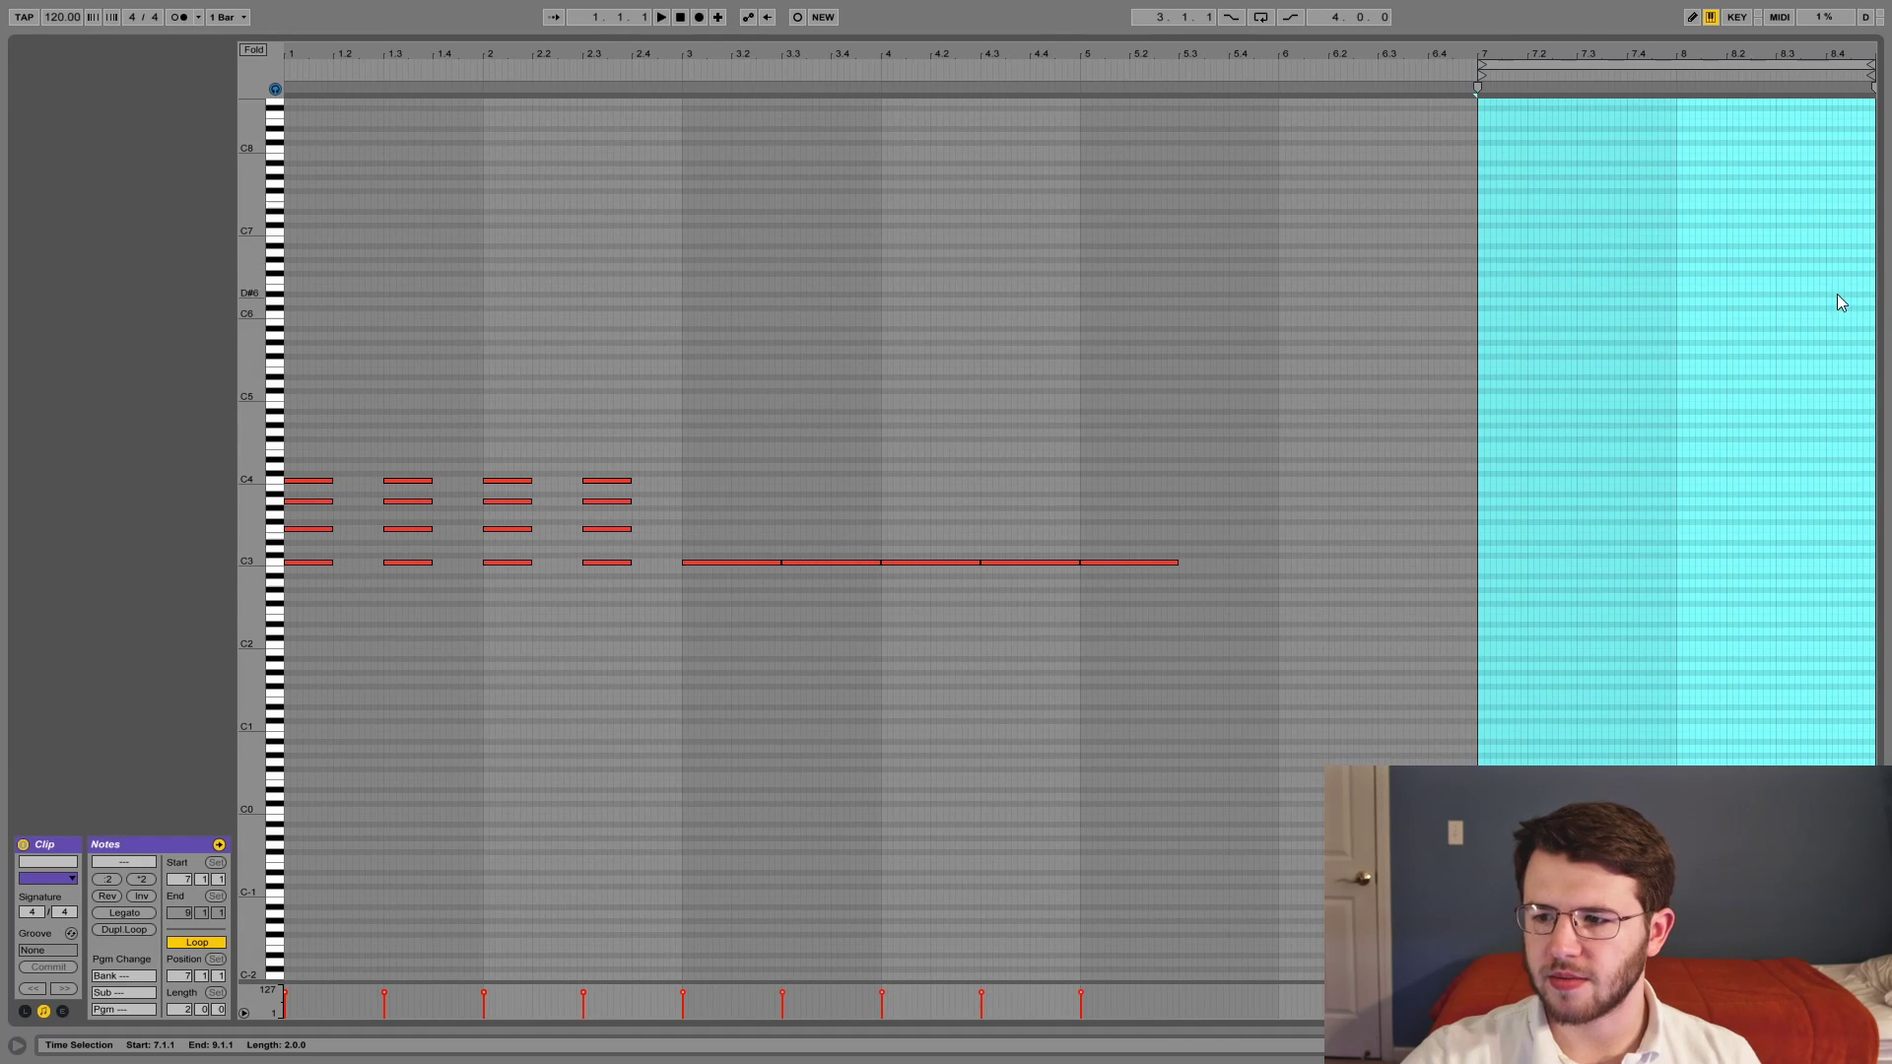
{"action": "left_click", "coordinate": [1573, 325]}
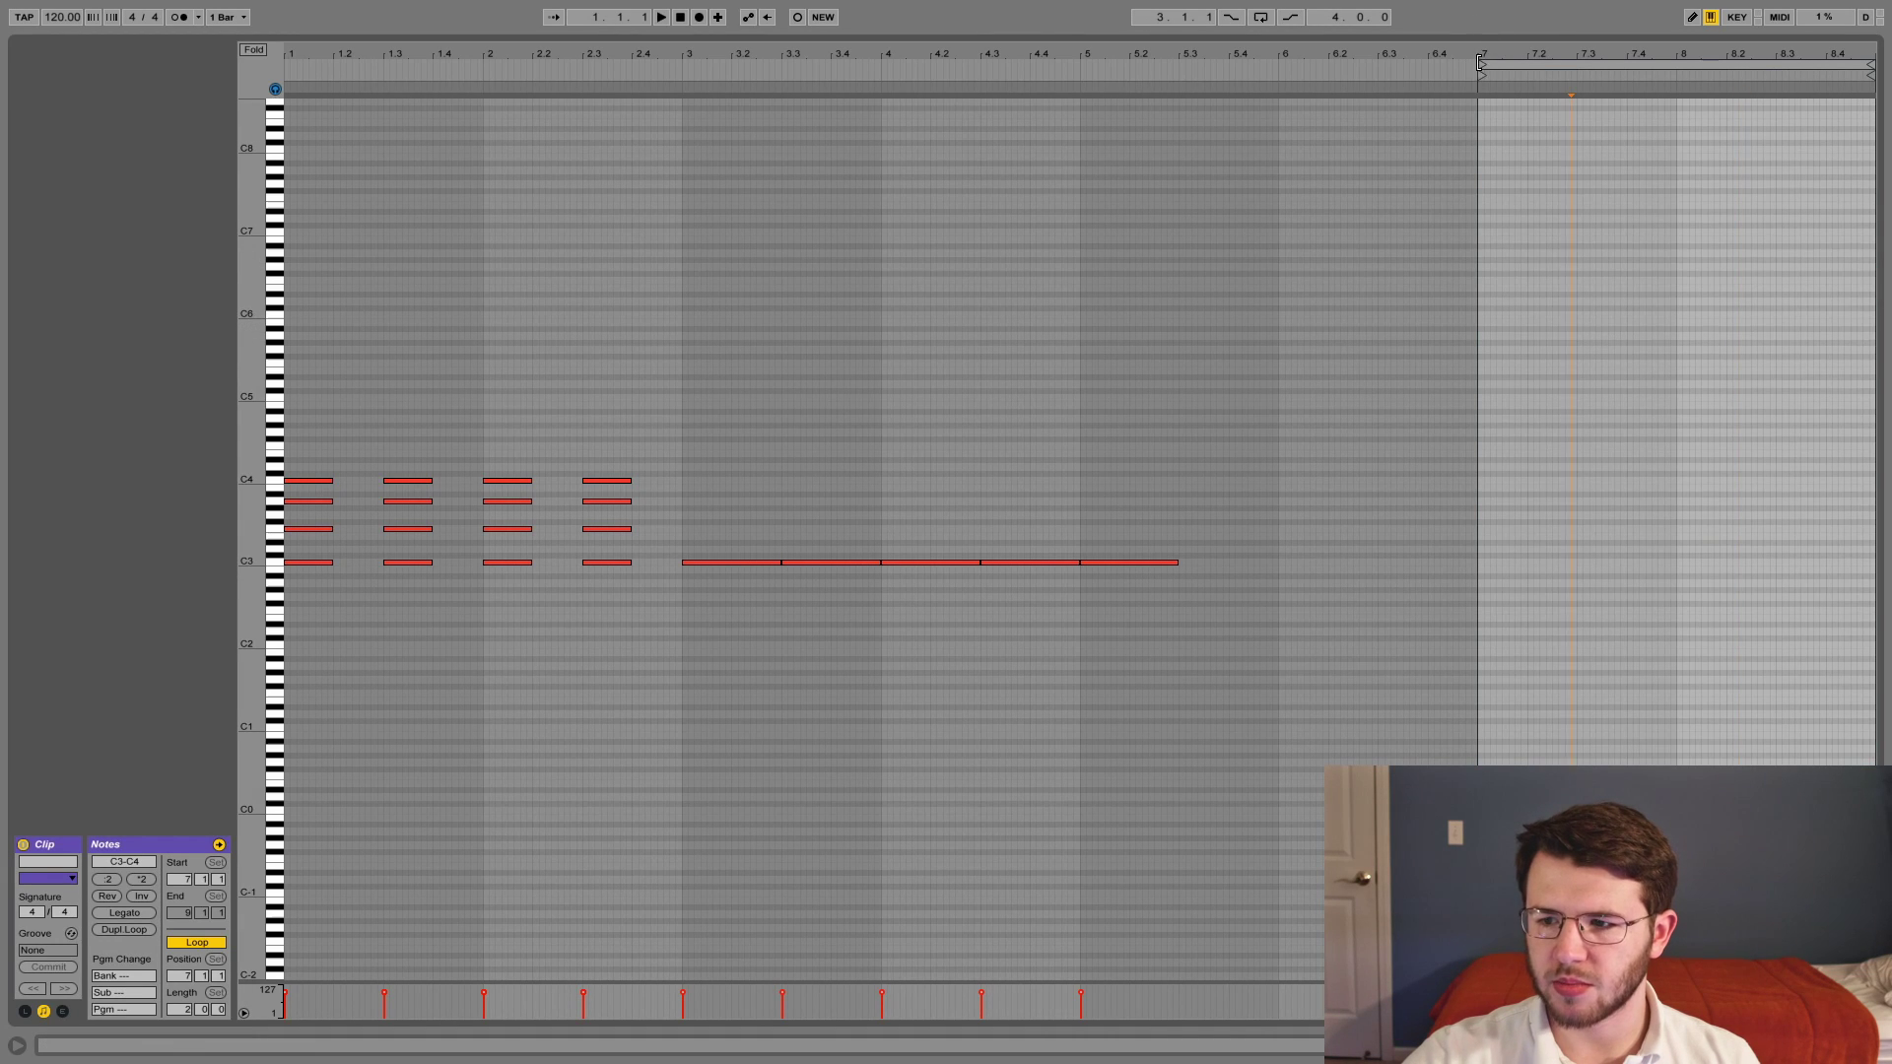
- Select the looped time range from bar 7 to bar 9 in the piano roll, and clear the selection
{"action": "key", "text": "ctrl+a"}
{"action": "mouse_move", "coordinate": [1350, 221]}
{"action": "left_mouse_down"}
{"action": "mouse_move", "coordinate": [220, 746]}
{"action": "mouse_move", "coordinate": [378, 808]}
{"action": "left_mouse_up"}
{"action": "left_click", "coordinate": [1490, 540]}
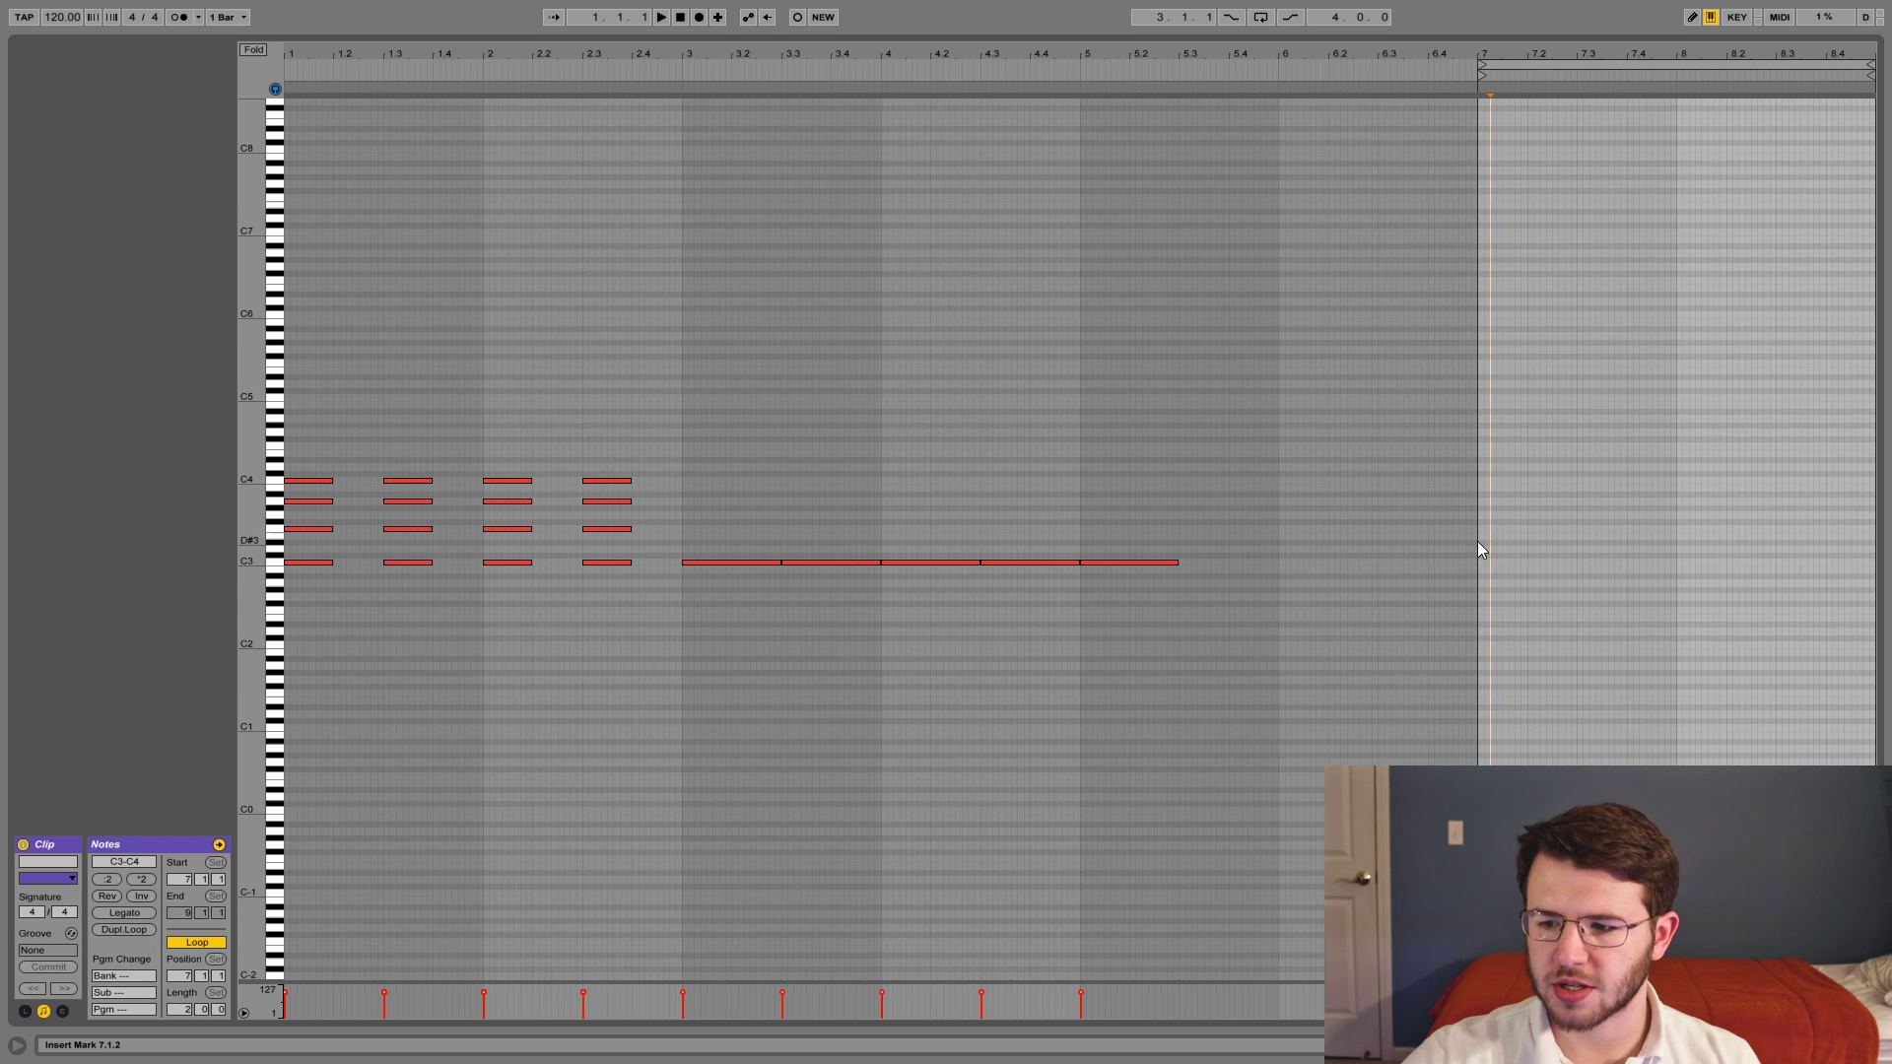
{"action": "left_click", "coordinate": [1478, 543]}
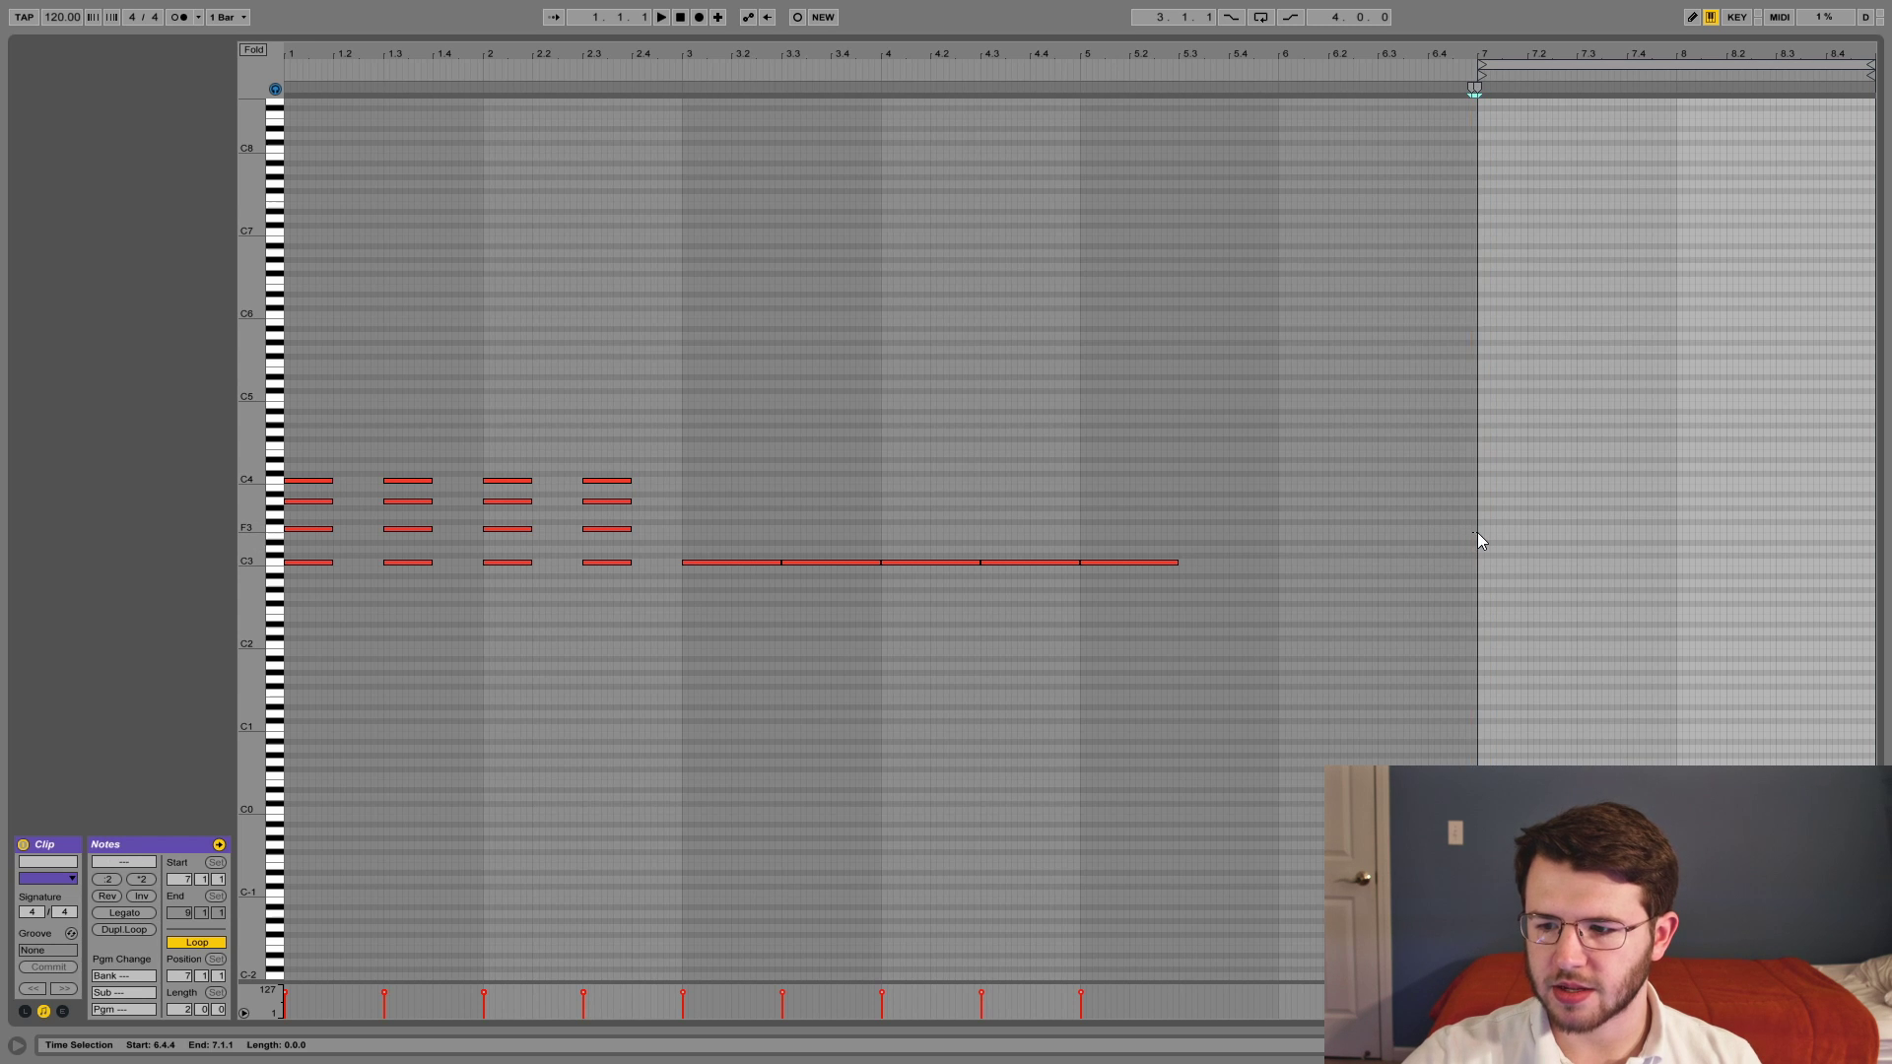
{"action": "left_click_drag", "start_coordinate": [1478, 532], "coordinate": [1881, 501]}
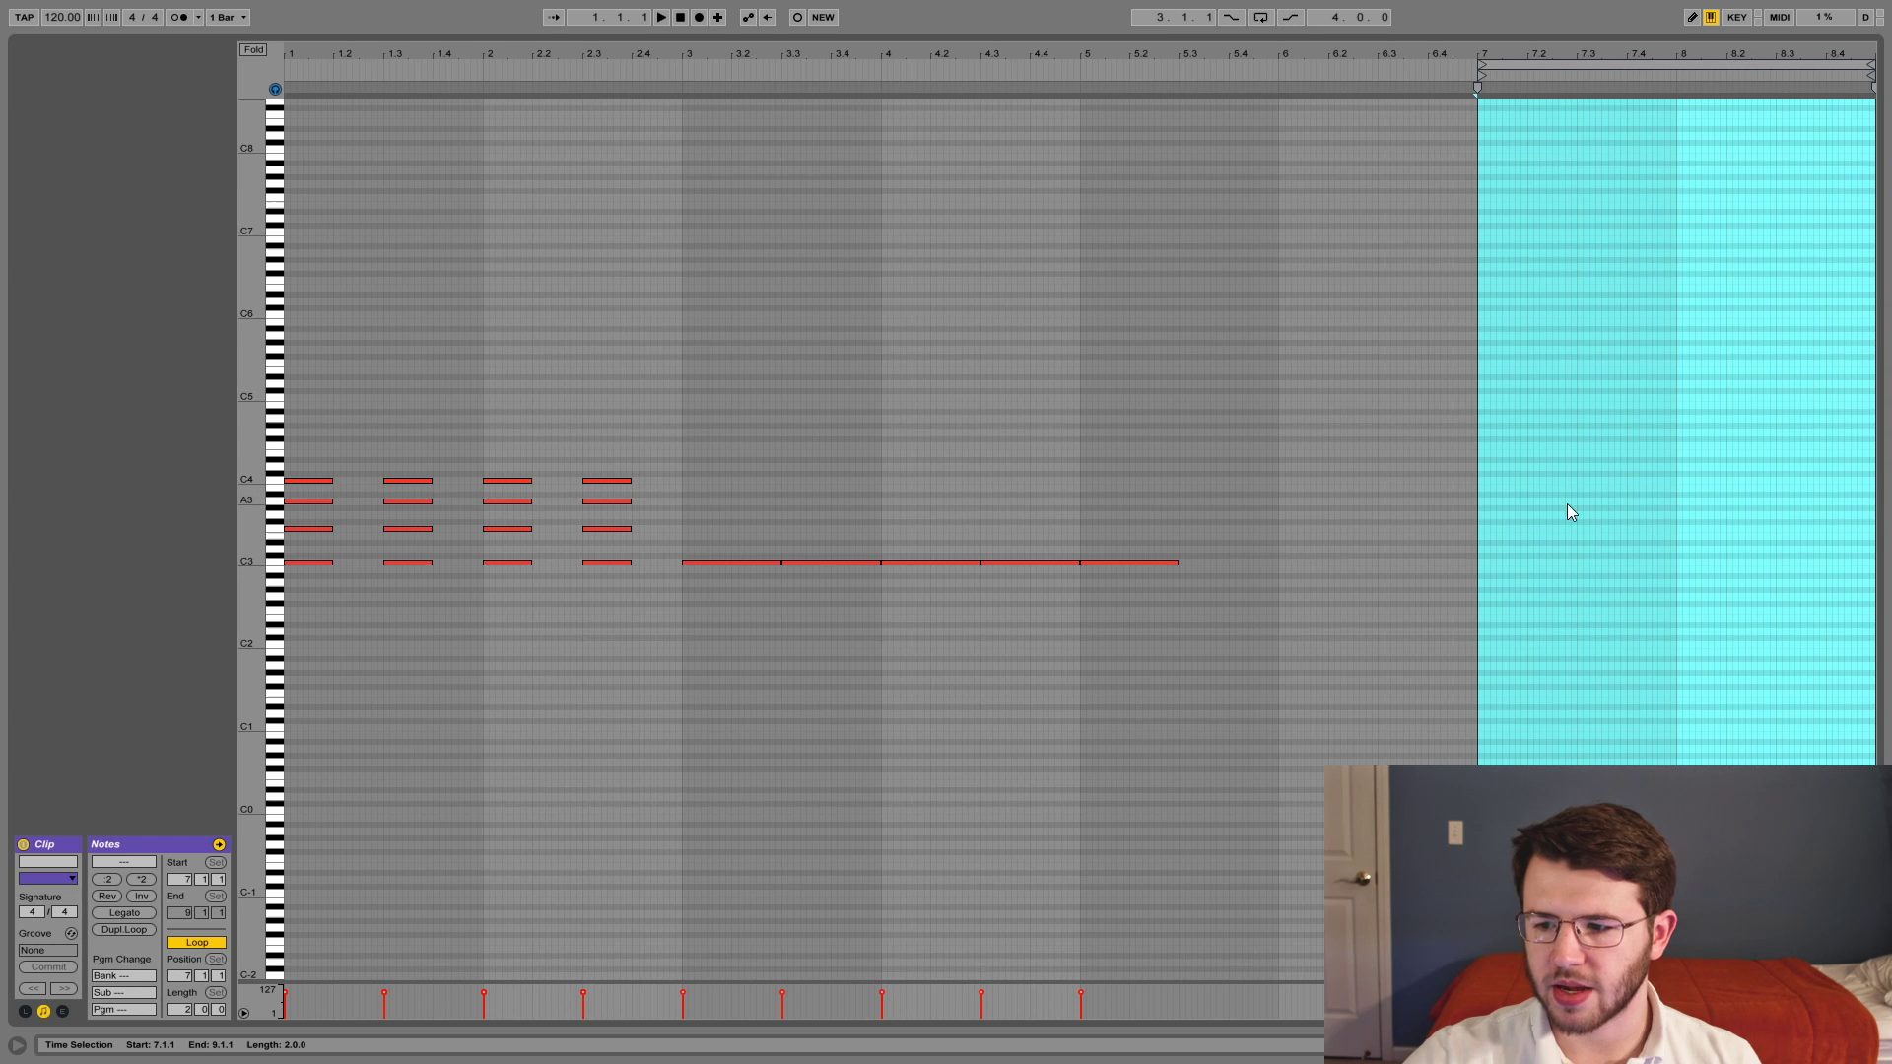
{"action": "left_click", "coordinate": [1482, 503]}
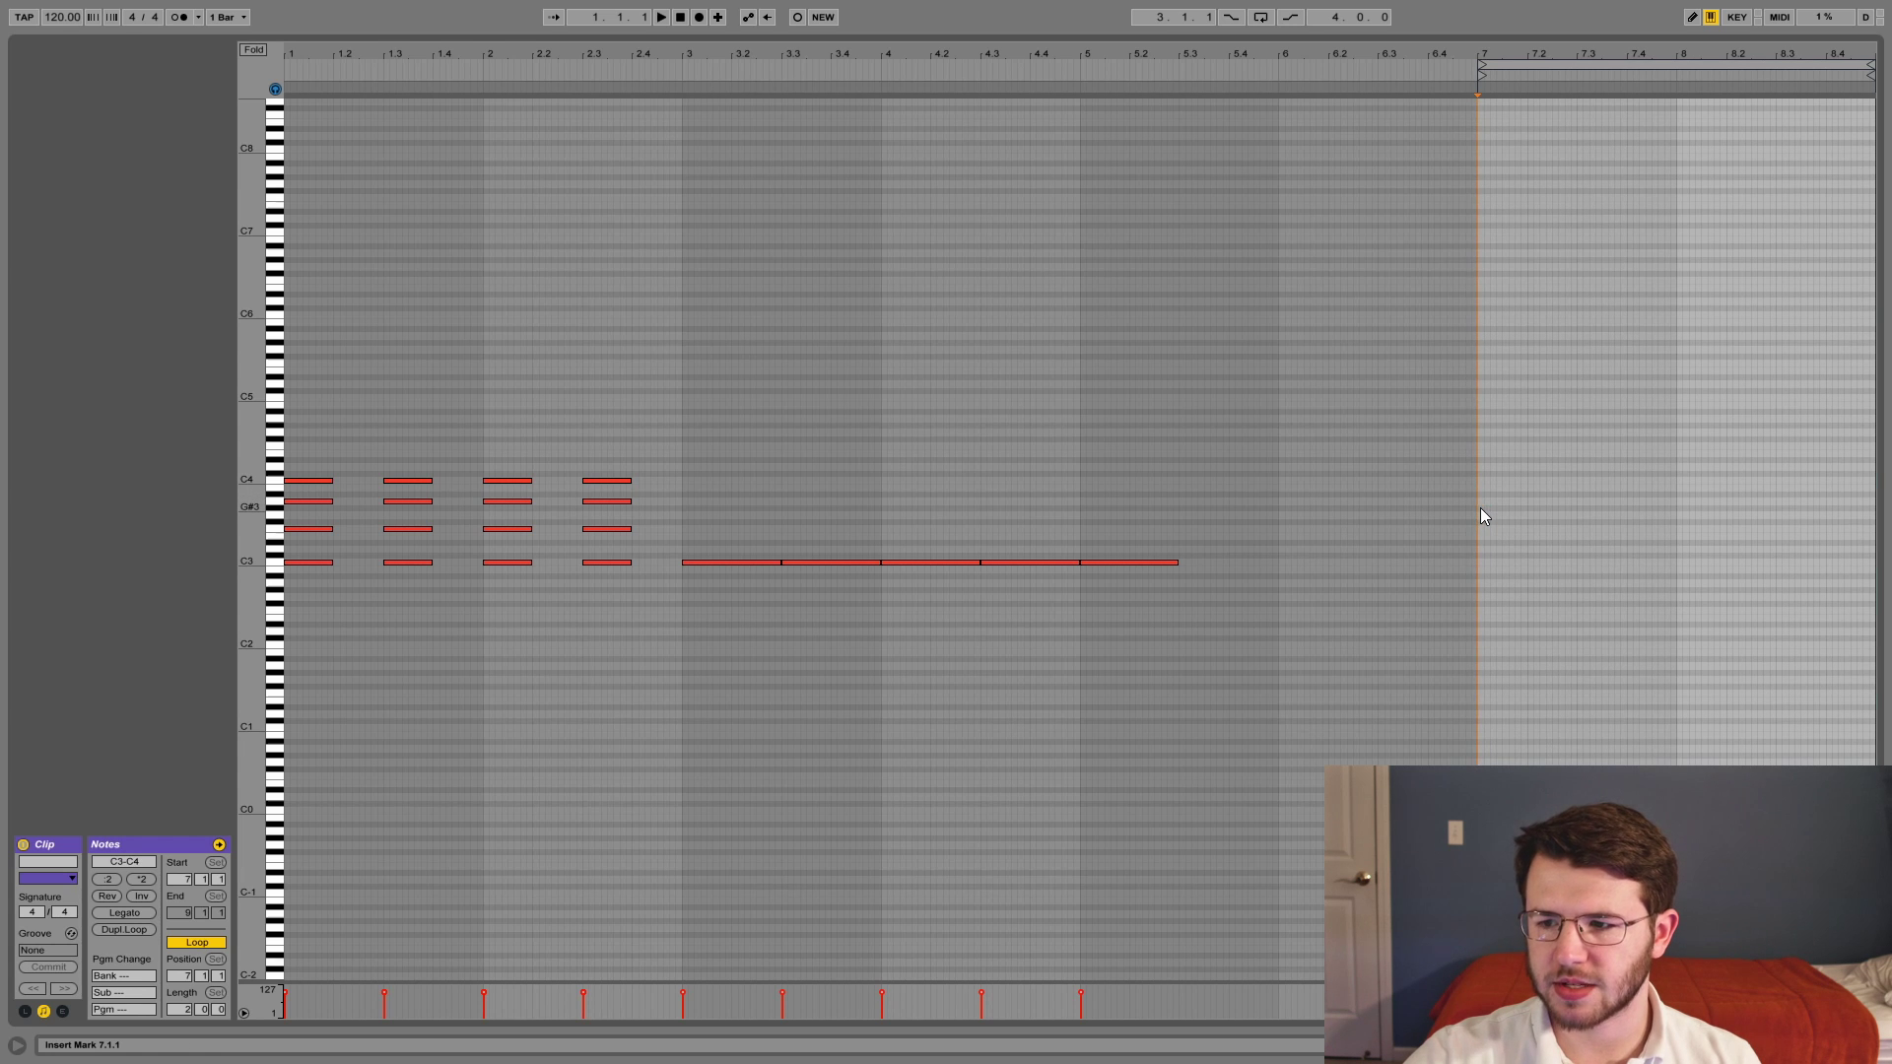
{"action": "left_click_drag", "start_coordinate": [1480, 507], "coordinate": [1877, 512]}
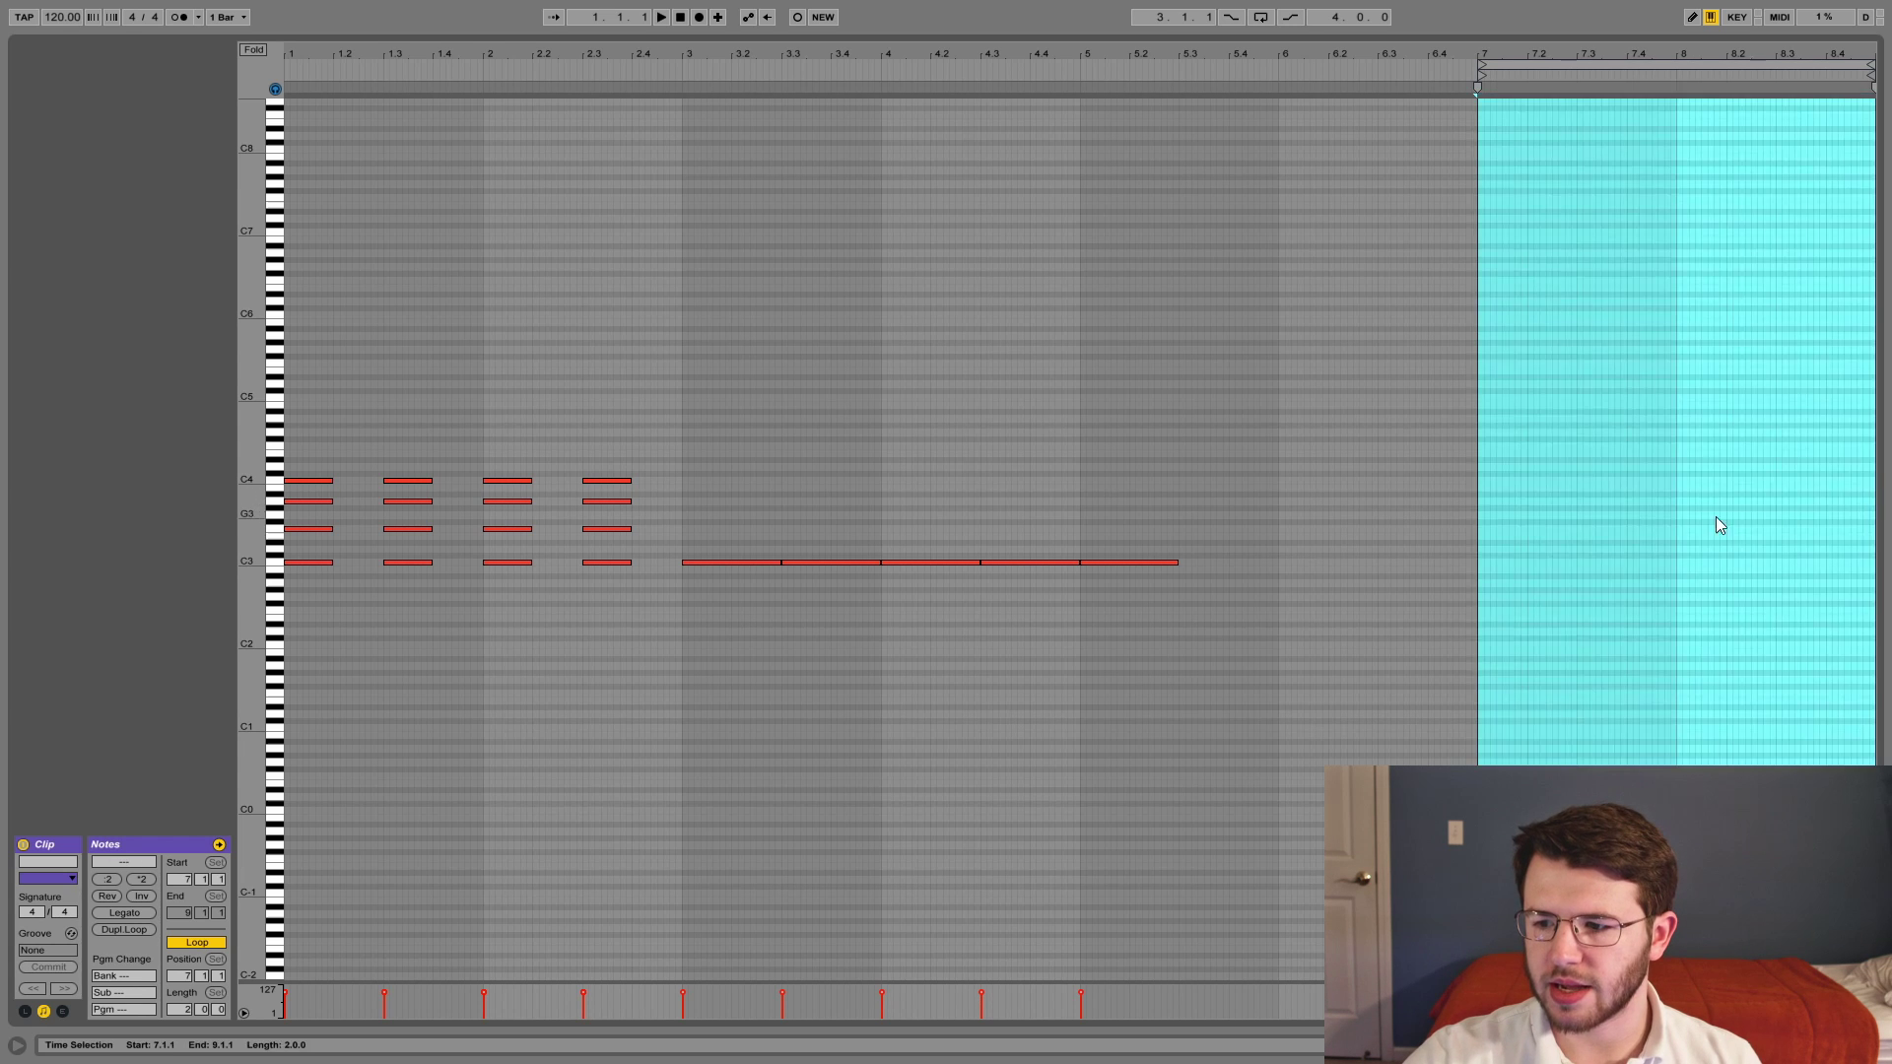
{"action": "left_click", "coordinate": [1482, 532]}
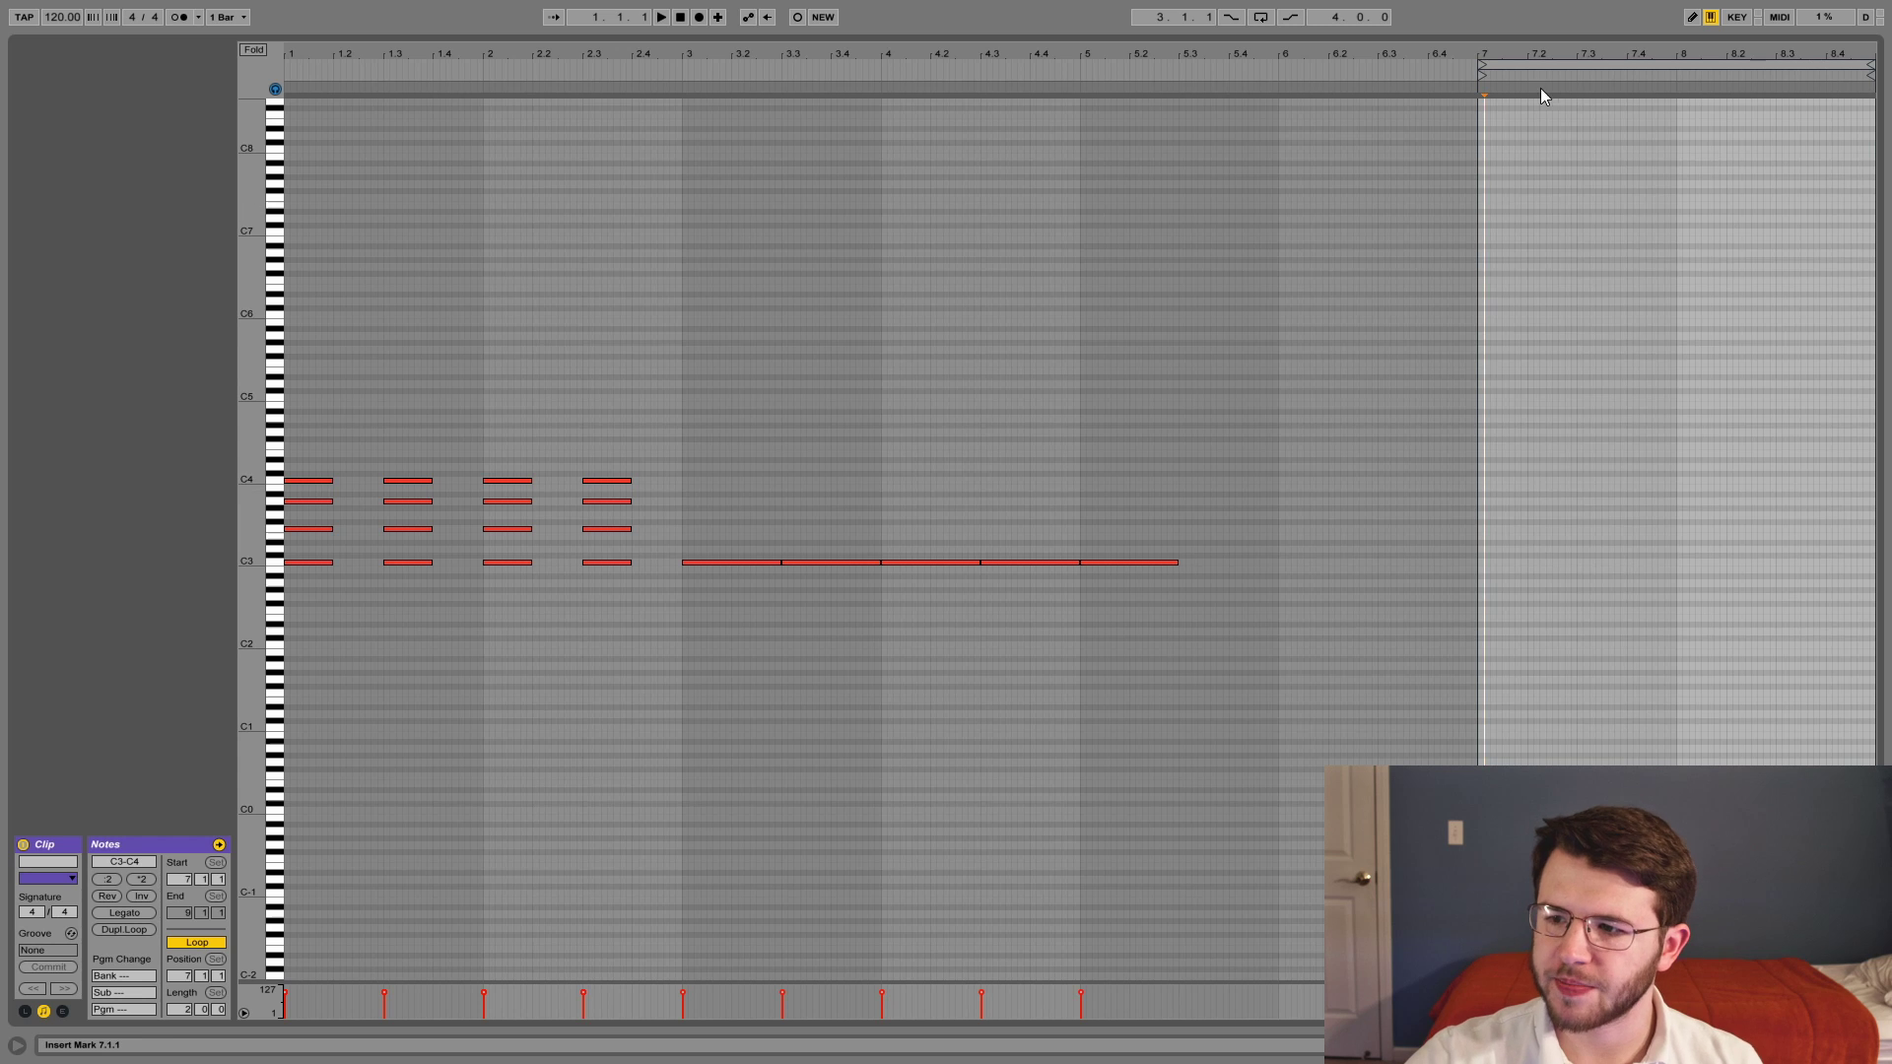
- Move the clip's loop start back to bar 1 and its loop end to bar 2
{"action": "left_click_drag", "start_coordinate": [1483, 66], "coordinate": [286, 61]}
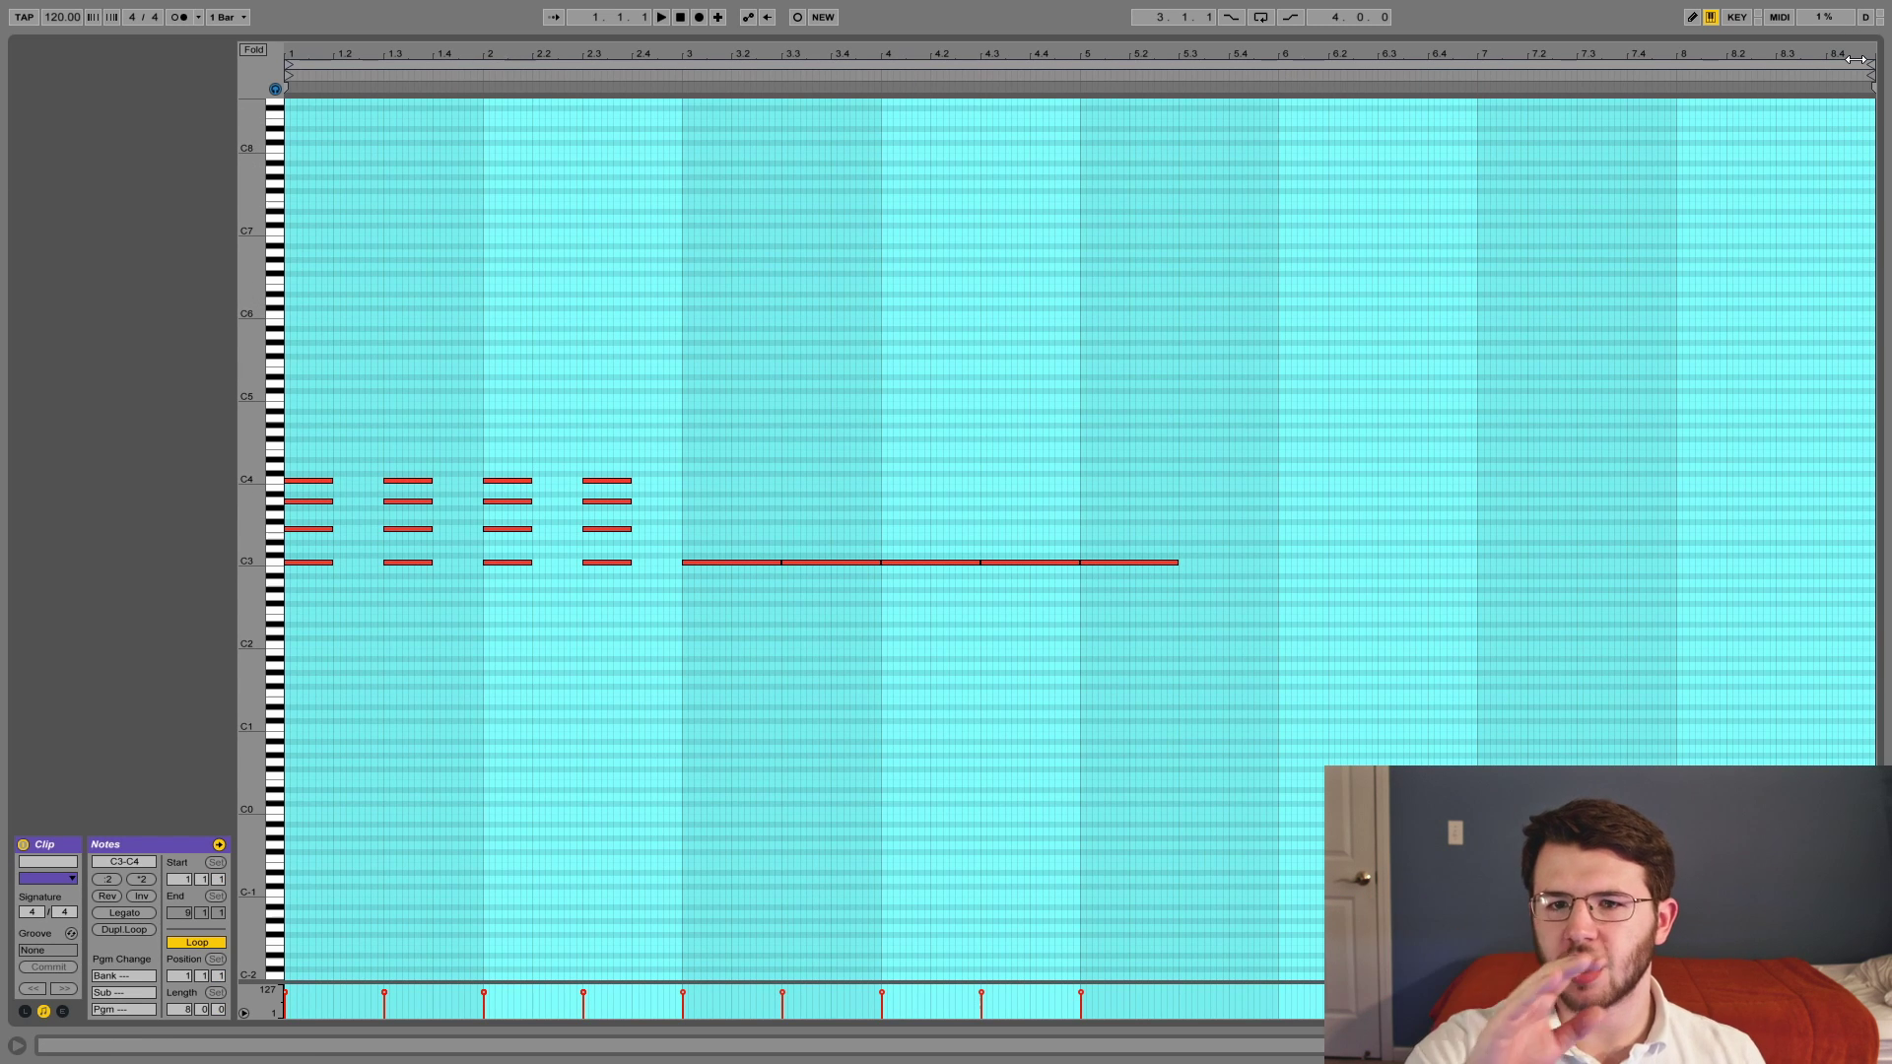
{"action": "left_click_drag", "start_coordinate": [1872, 66], "coordinate": [483, 246]}
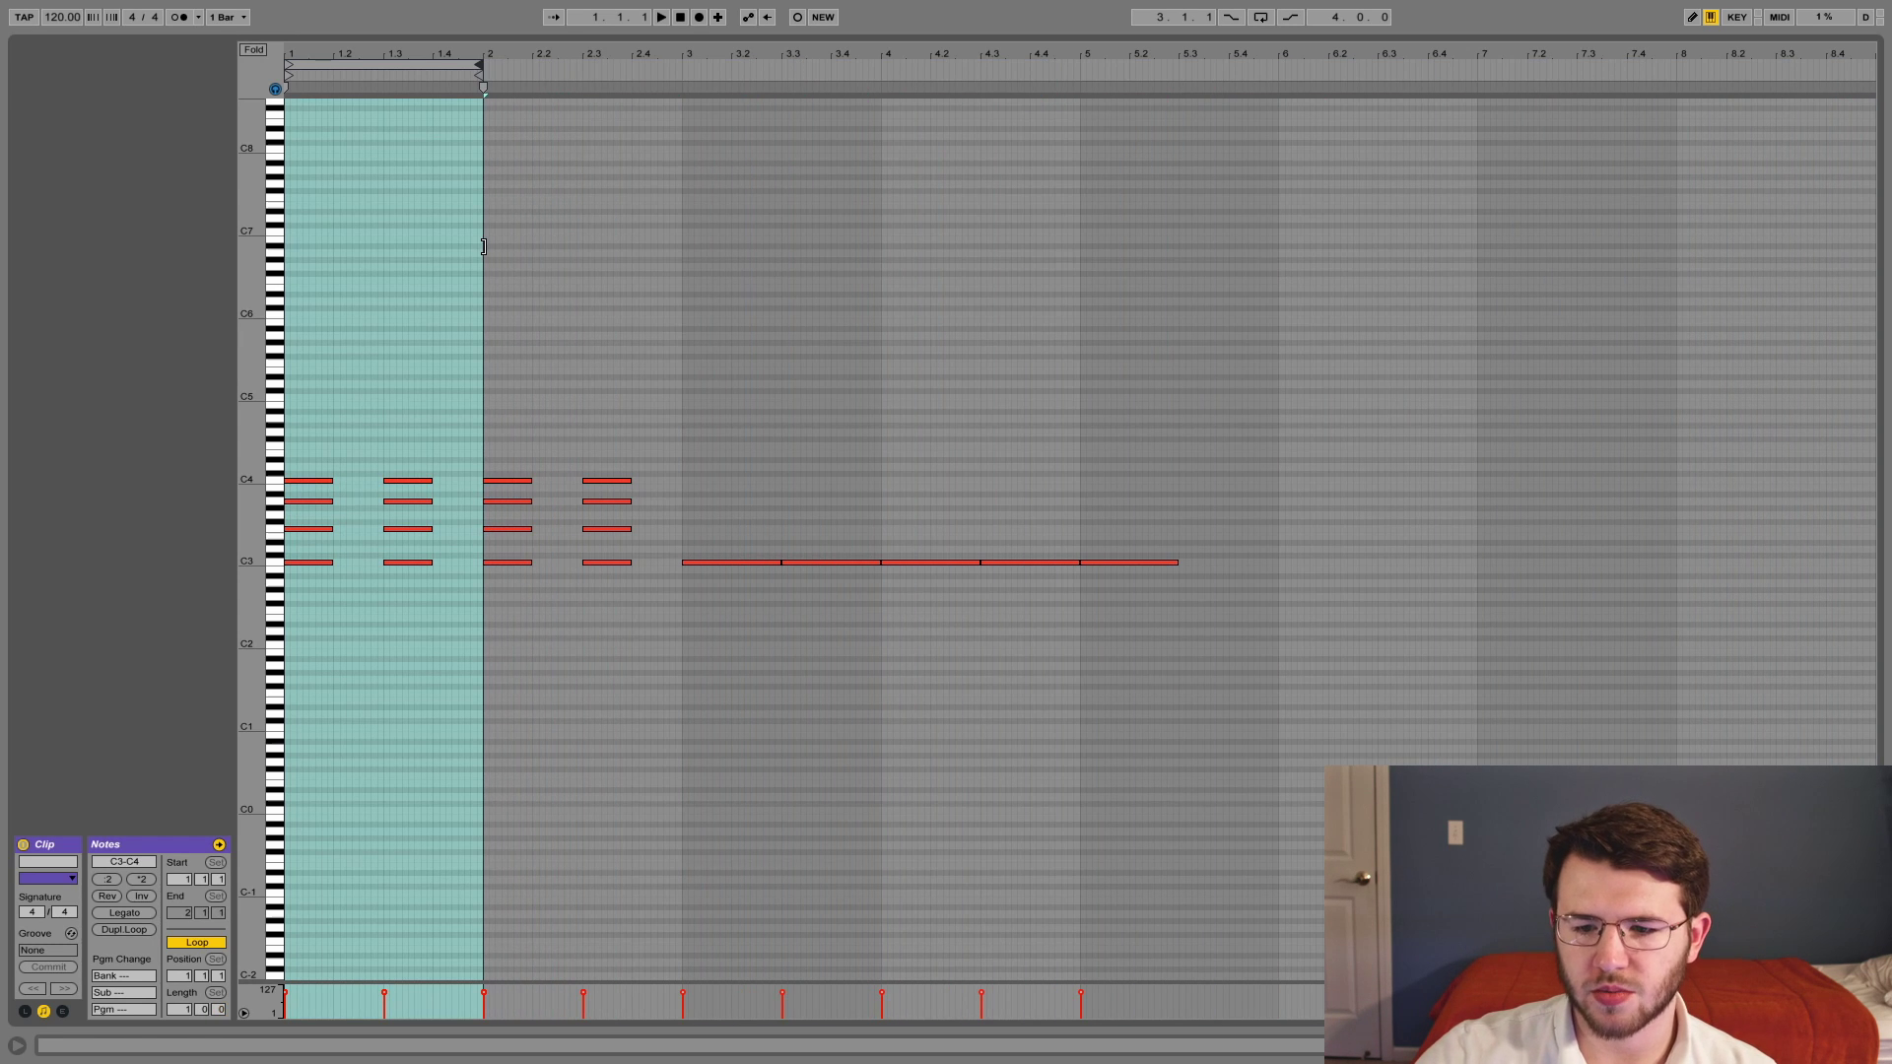
{"action": "left_click", "coordinate": [355, 279]}
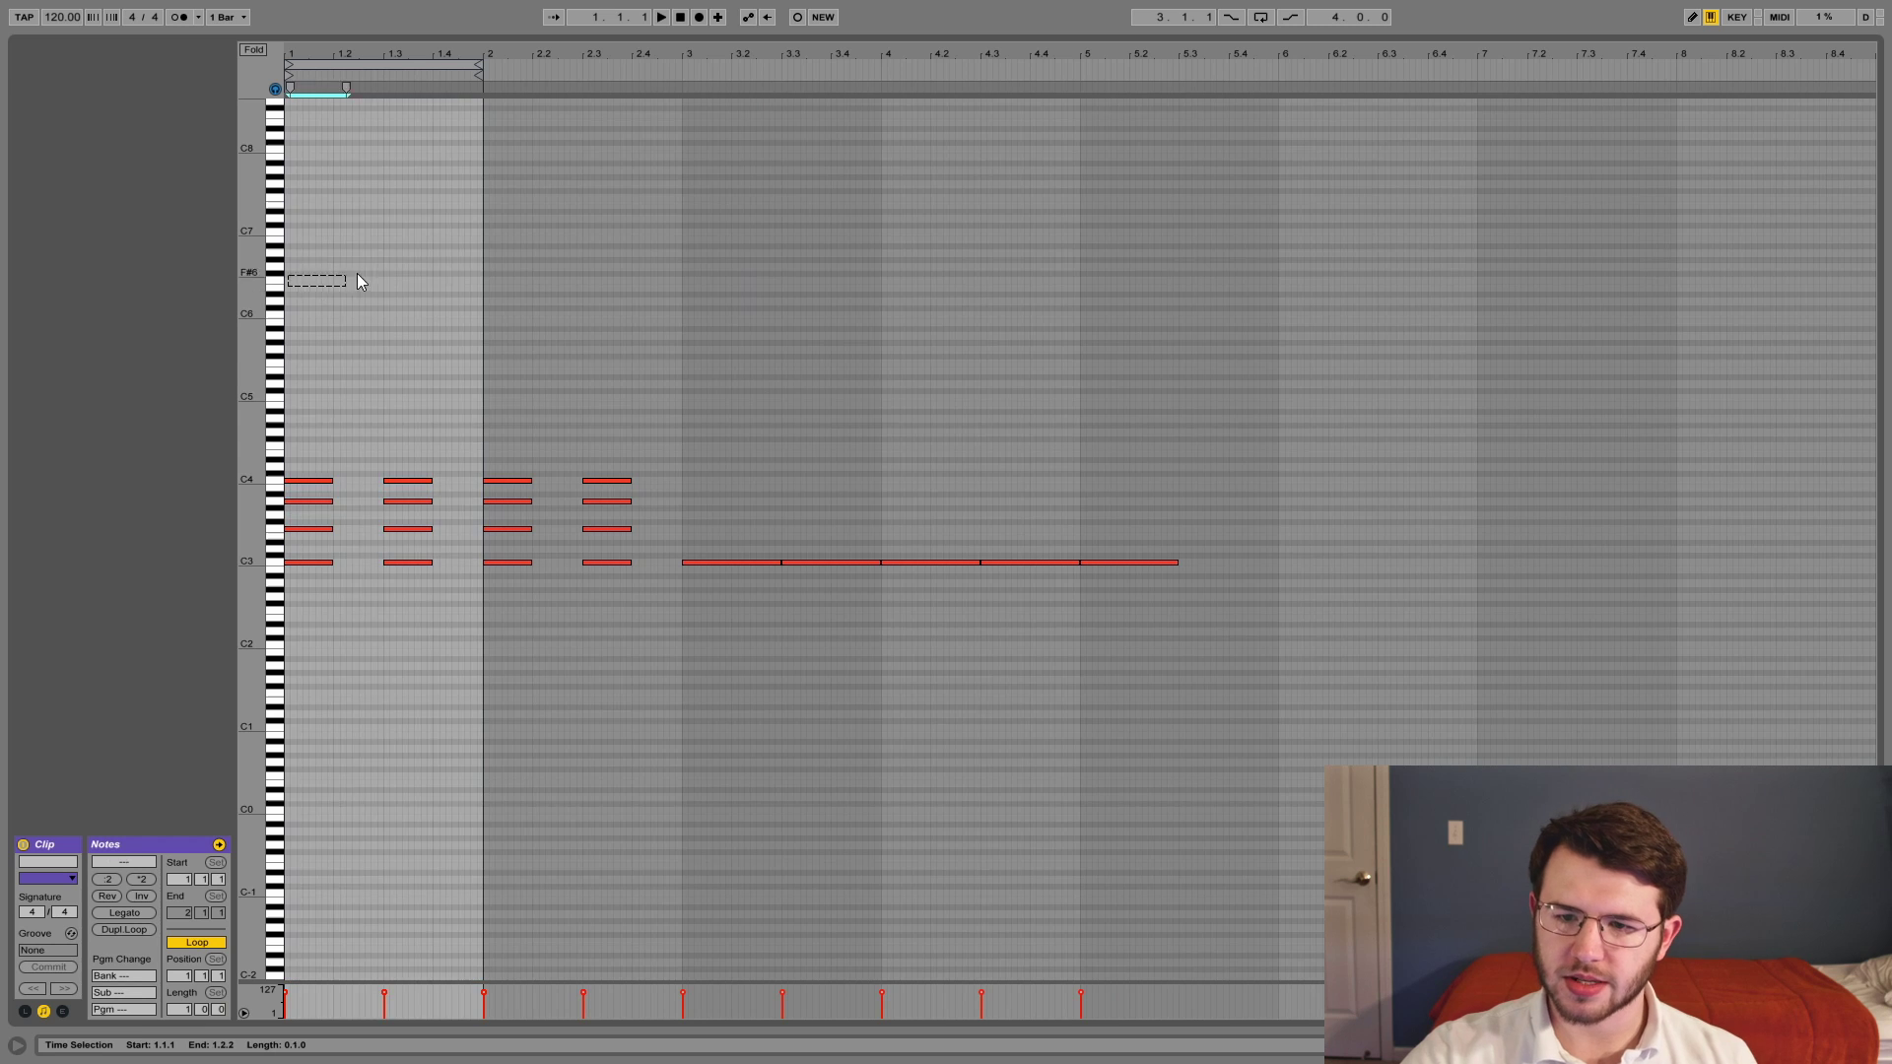
- Sweep a selection over the notes inside and beyond the one-bar loop, and clear the selection
{"action": "left_click", "coordinate": [347, 274]}
{"action": "left_click_drag", "start_coordinate": [290, 285], "coordinate": [1456, 693]}
{"action": "left_click", "coordinate": [1166, 734]}
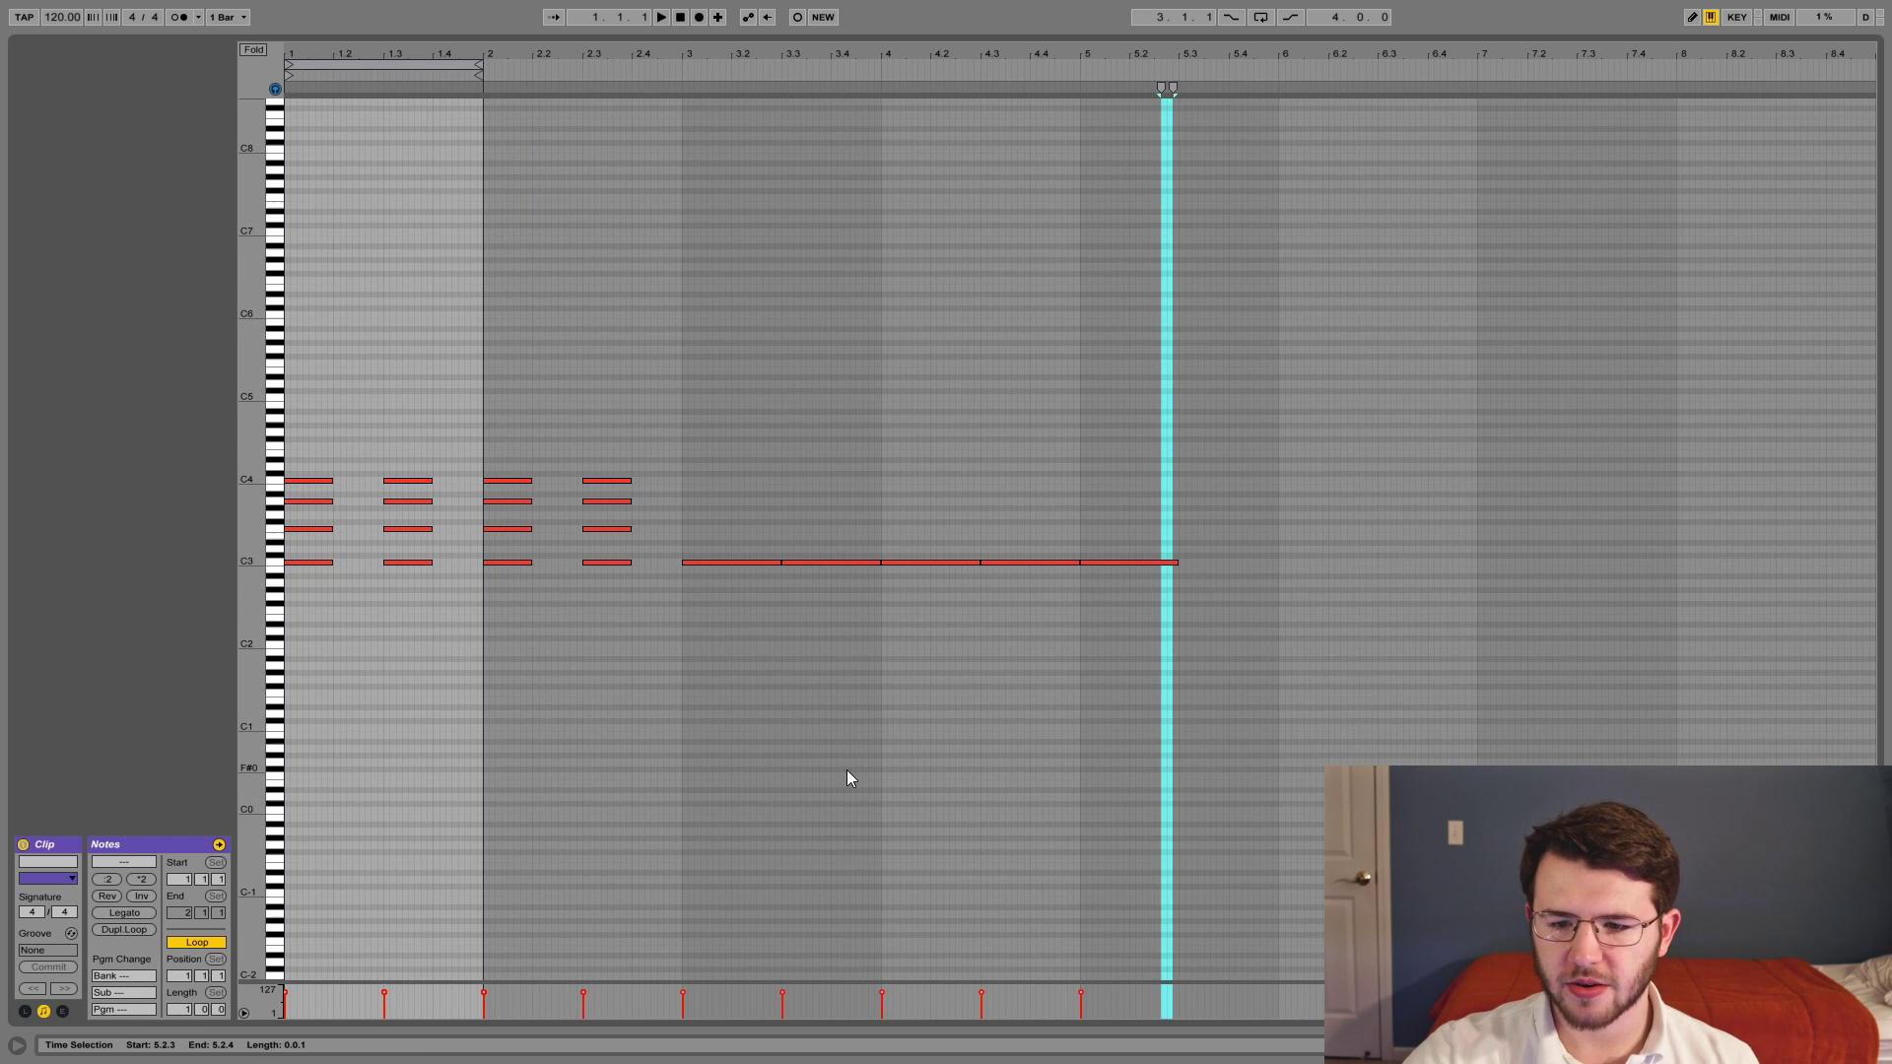
{"action": "left_click", "coordinate": [422, 419]}
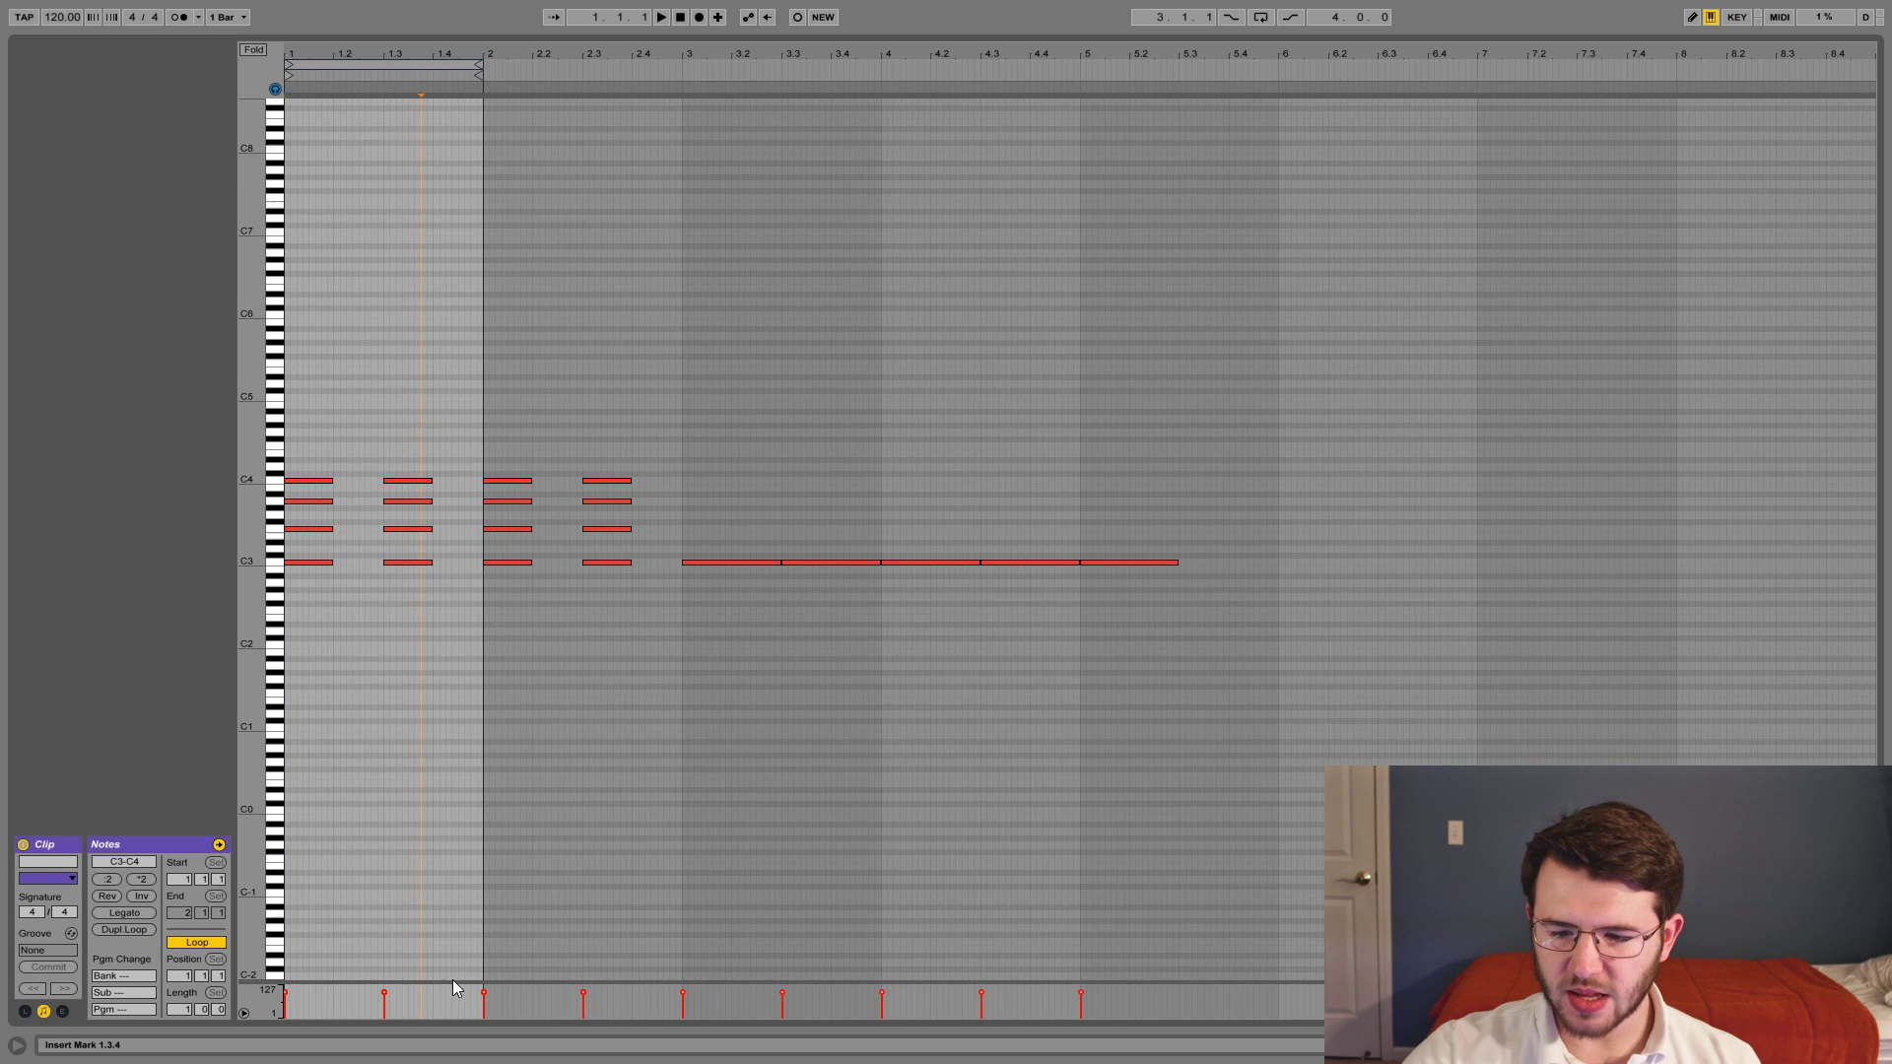